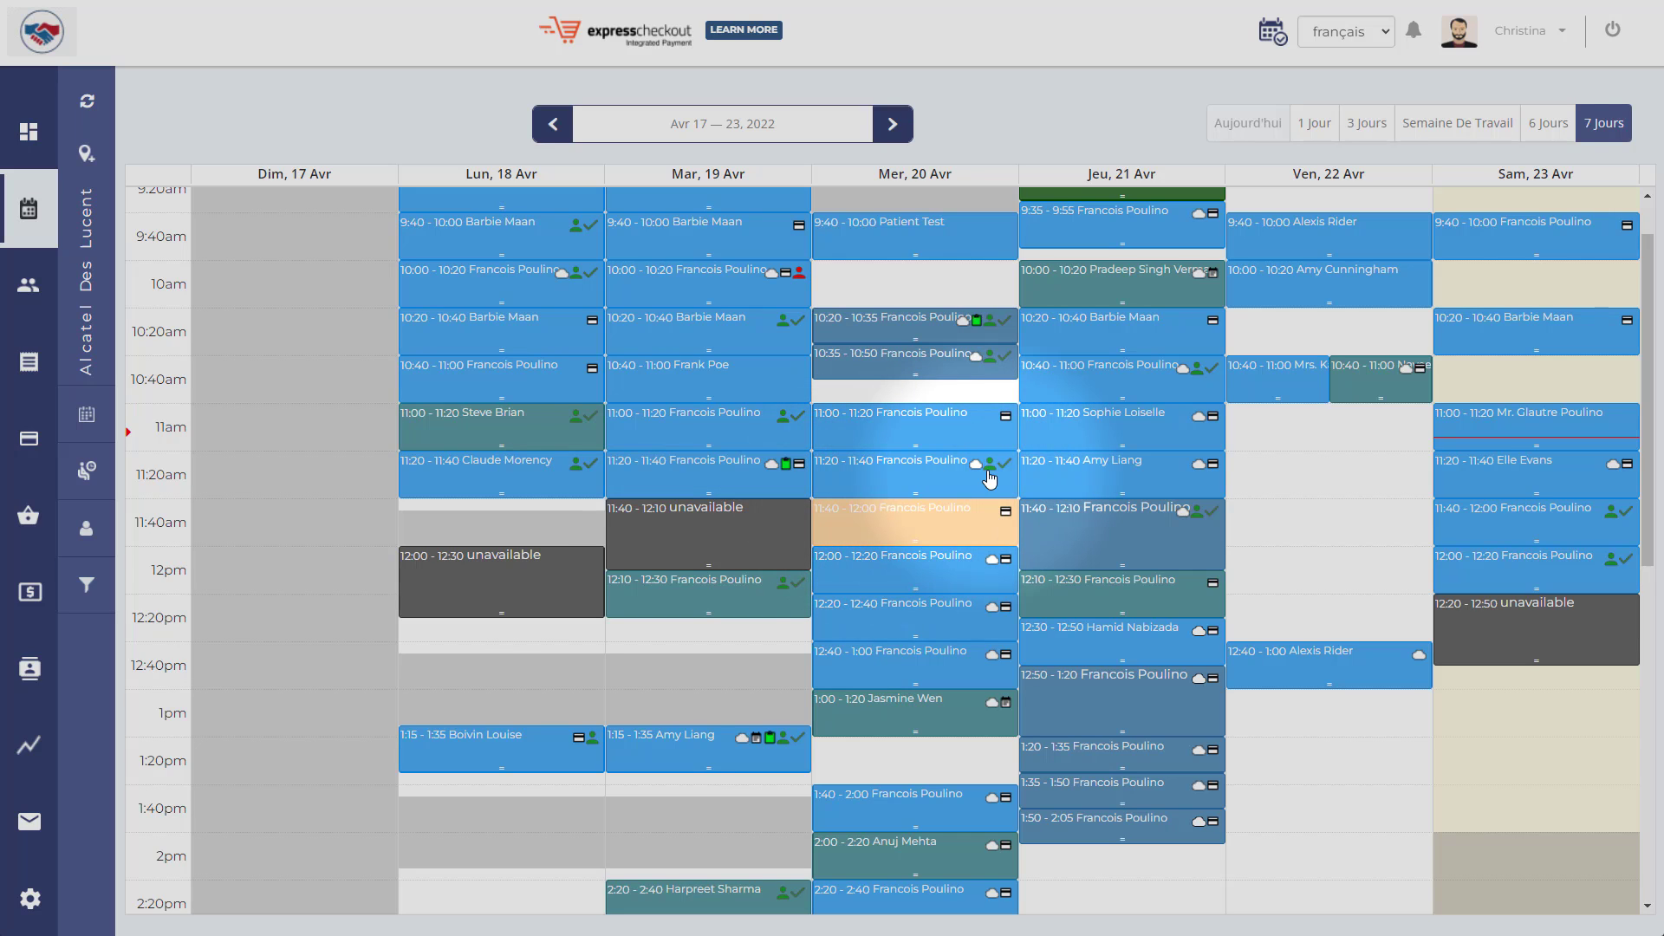
Step: Open the 11:00–11:20 appointment on Wednesday 20 April and start a new patient-file note from it
mouse_move(871, 426)
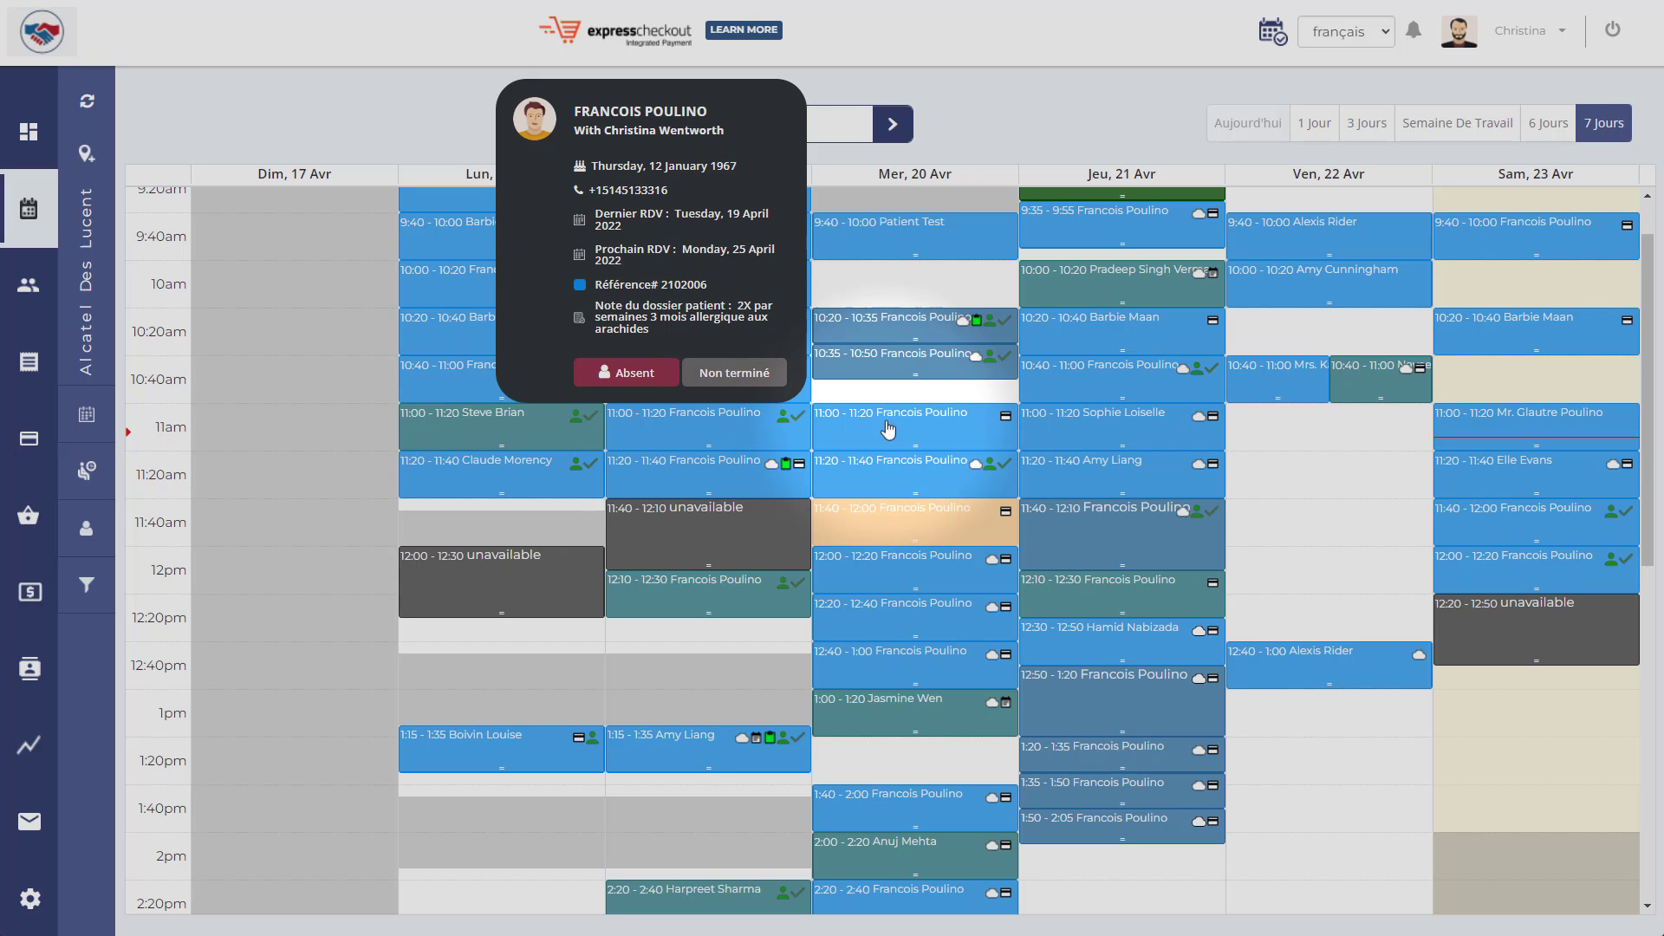
left_click(931, 433)
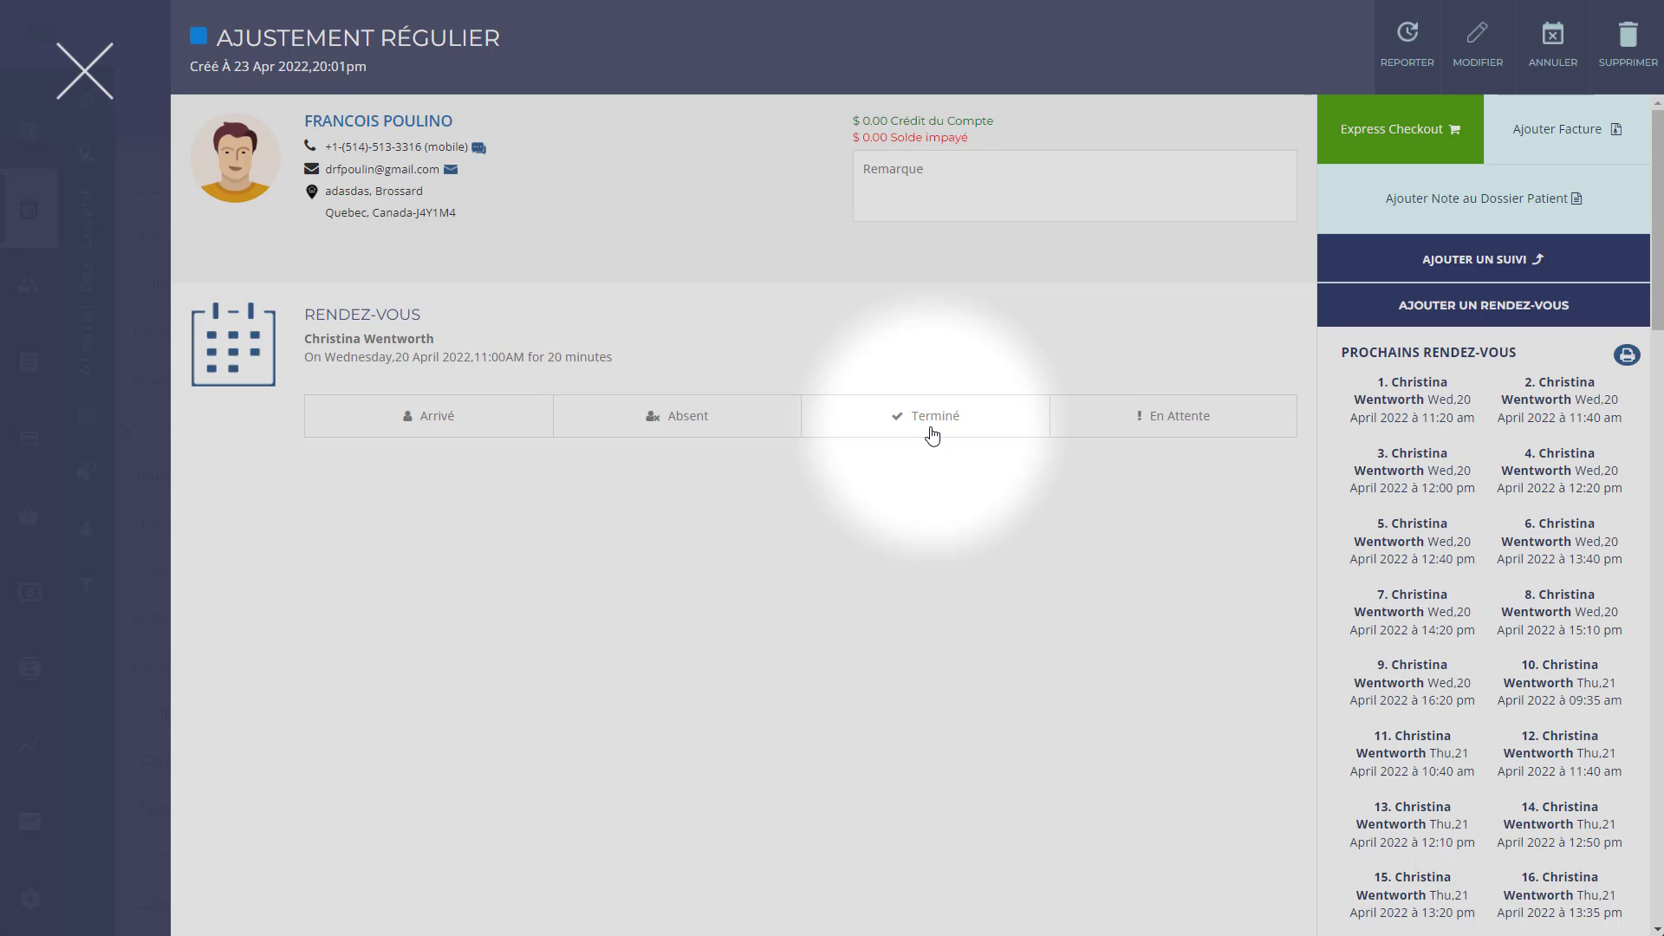
left_click(1466, 224)
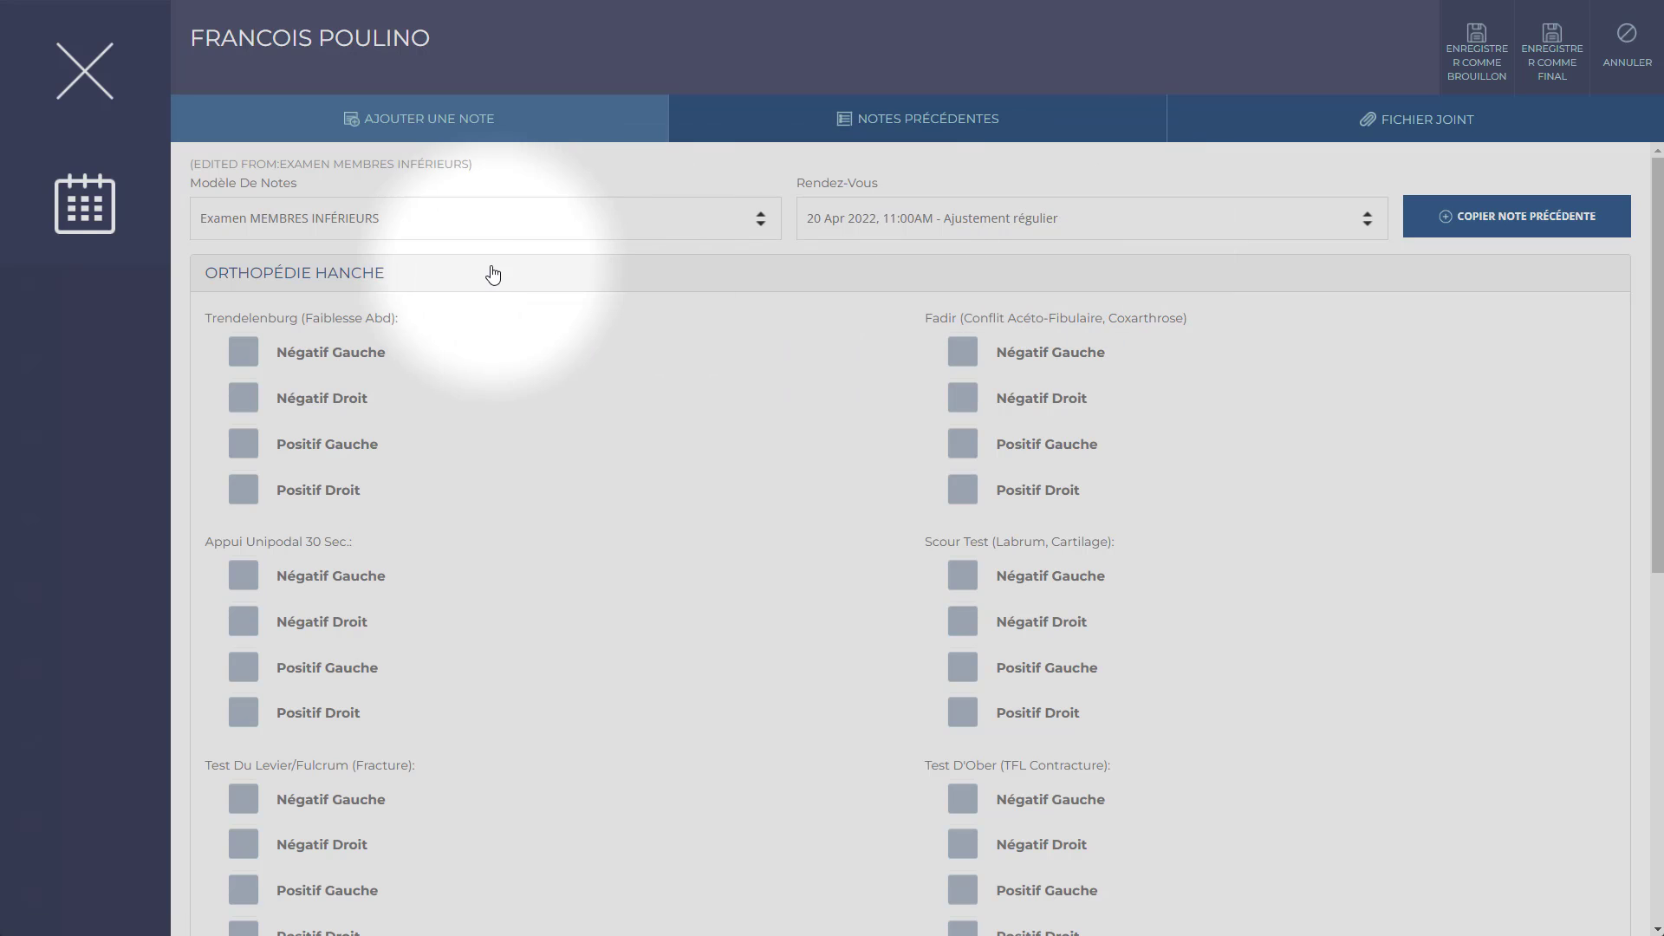
Step: Collapse the Orthopédie Hanche section of the lower-limb examination note
left_click(512, 289)
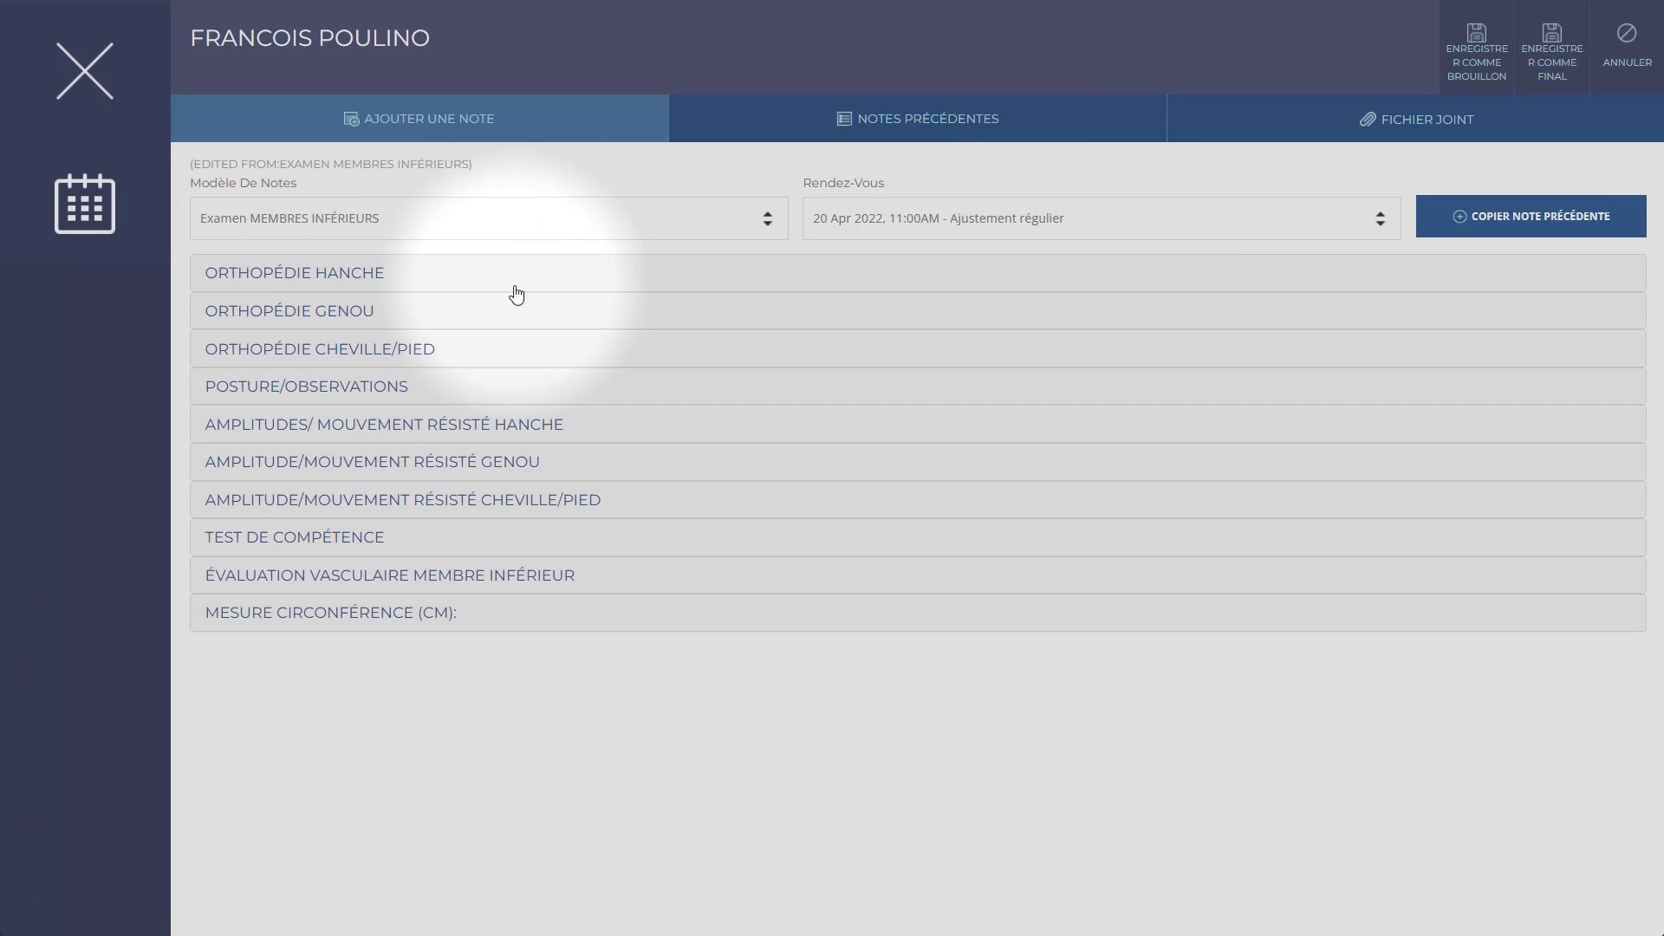
left_click(523, 294)
left_click(525, 295)
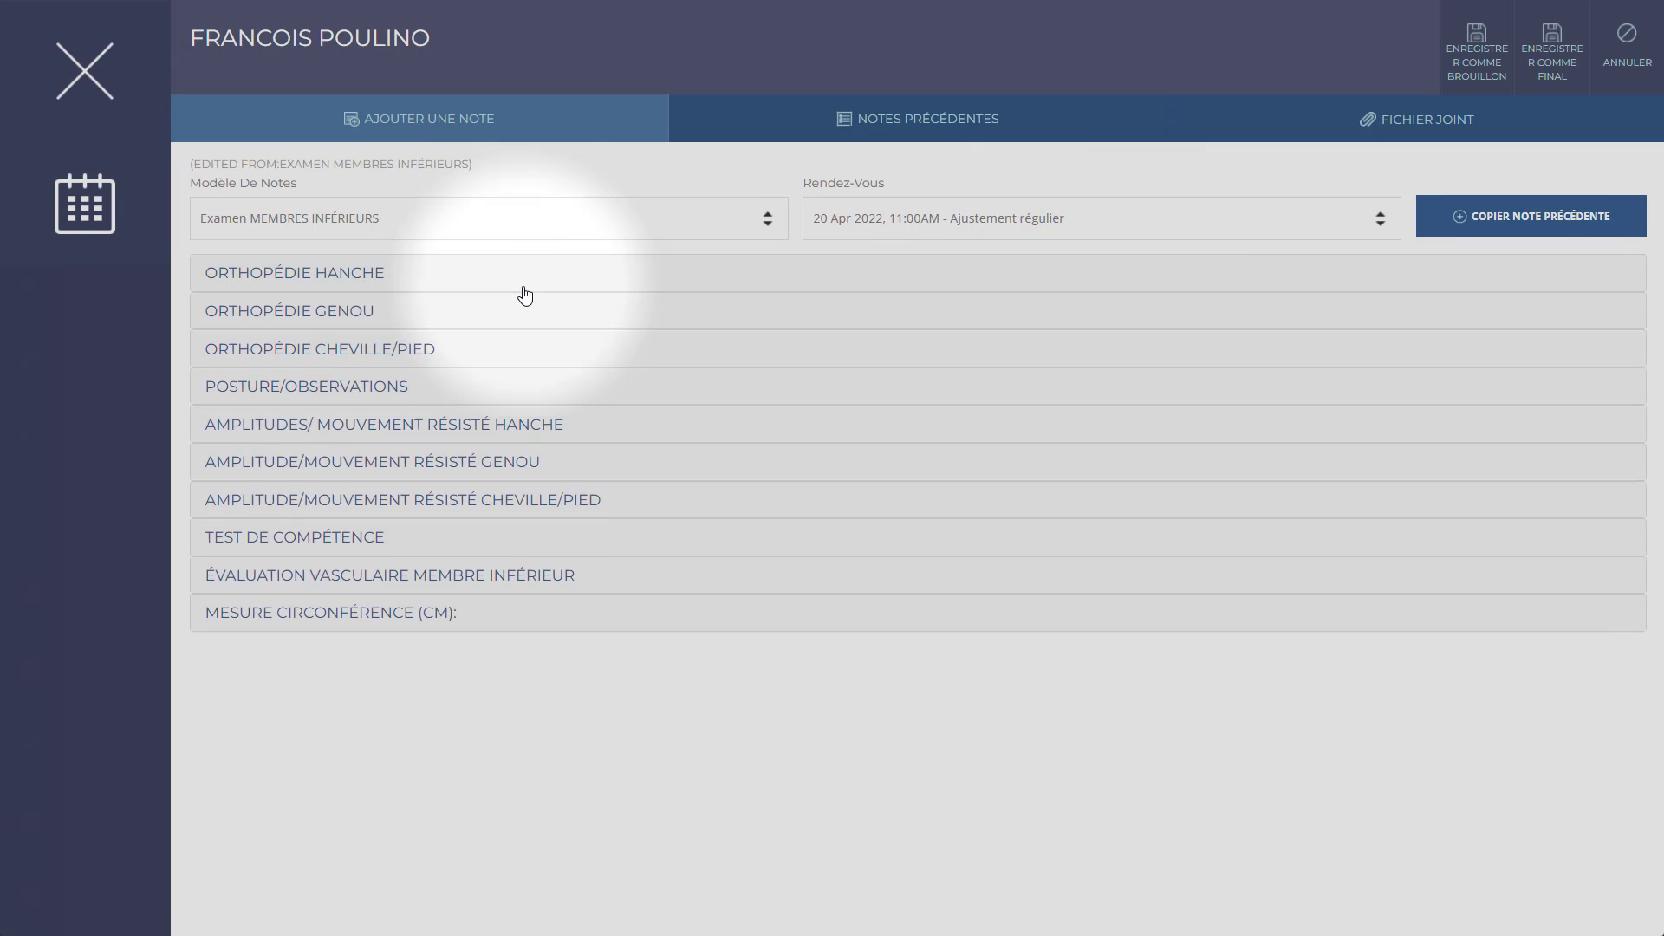
Step: Look through the available note templates and switch the note to Notes / Commentaires
left_click(413, 218)
type("sp")
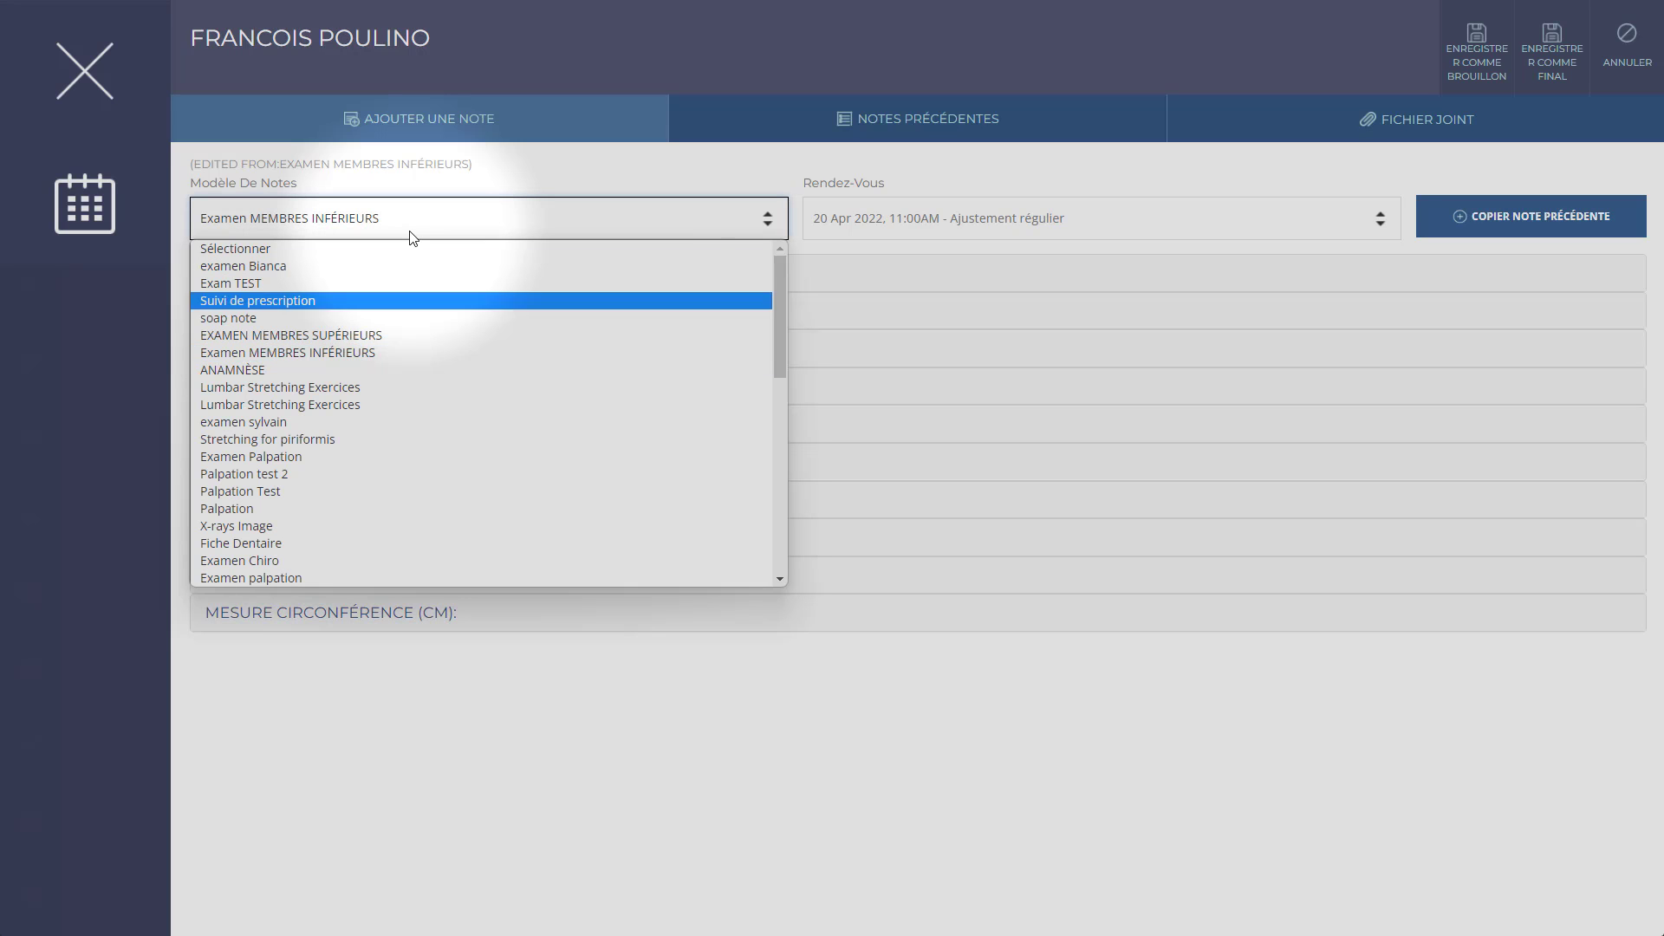
key("Up")
key("Up")
key("Up")
key("Up")
key("Up")
key("Up")
key("Up")
key("Up")
key("Up")
key("Up")
key("Up")
key("Up")
key("Up")
key("Up")
key("Up")
key("Up")
key("Up")
key("Up")
key("Up")
key("Up")
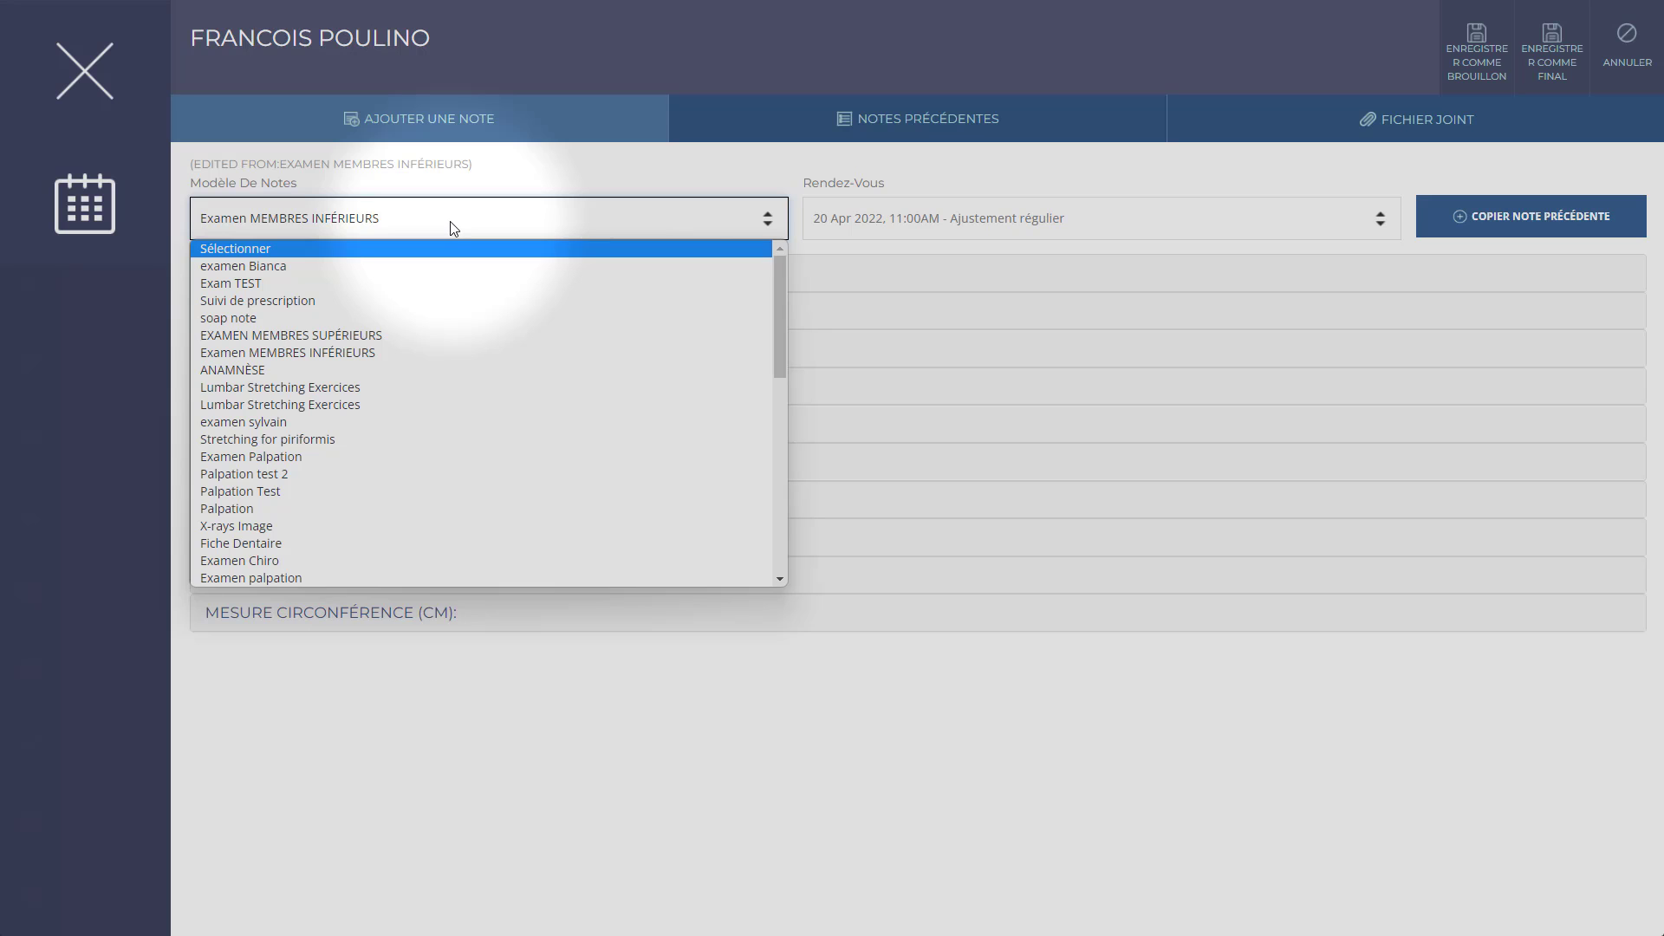
key("Down")
key("Down")
scroll(347, 476, "down", 8)
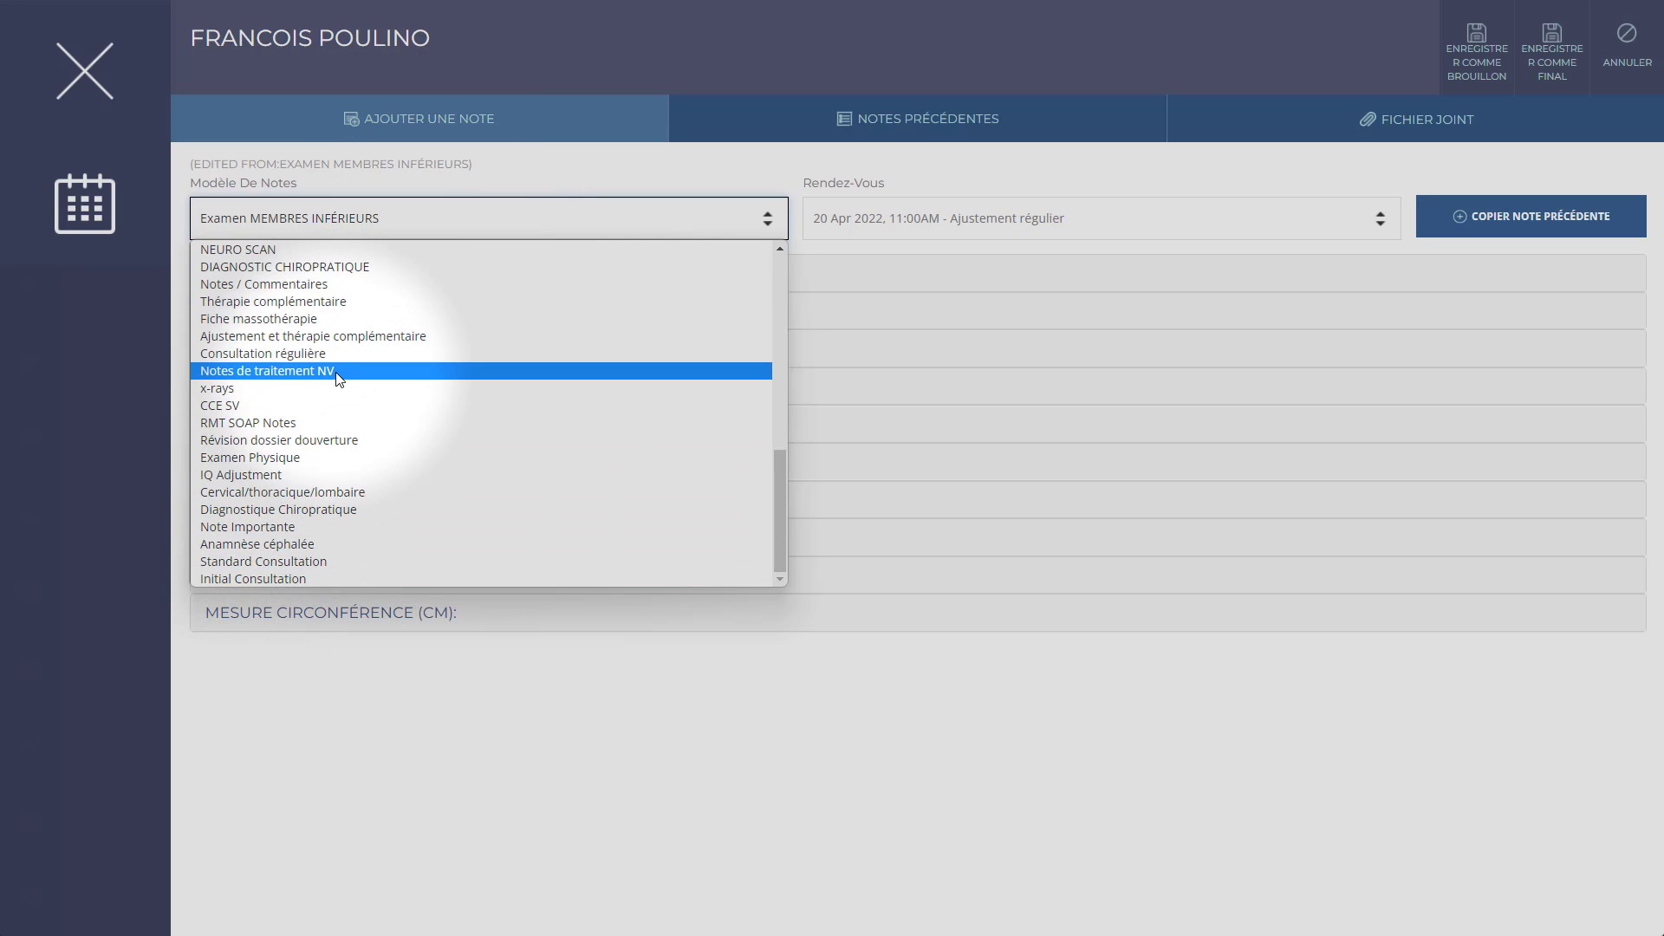
scroll(338, 379, "up", 4)
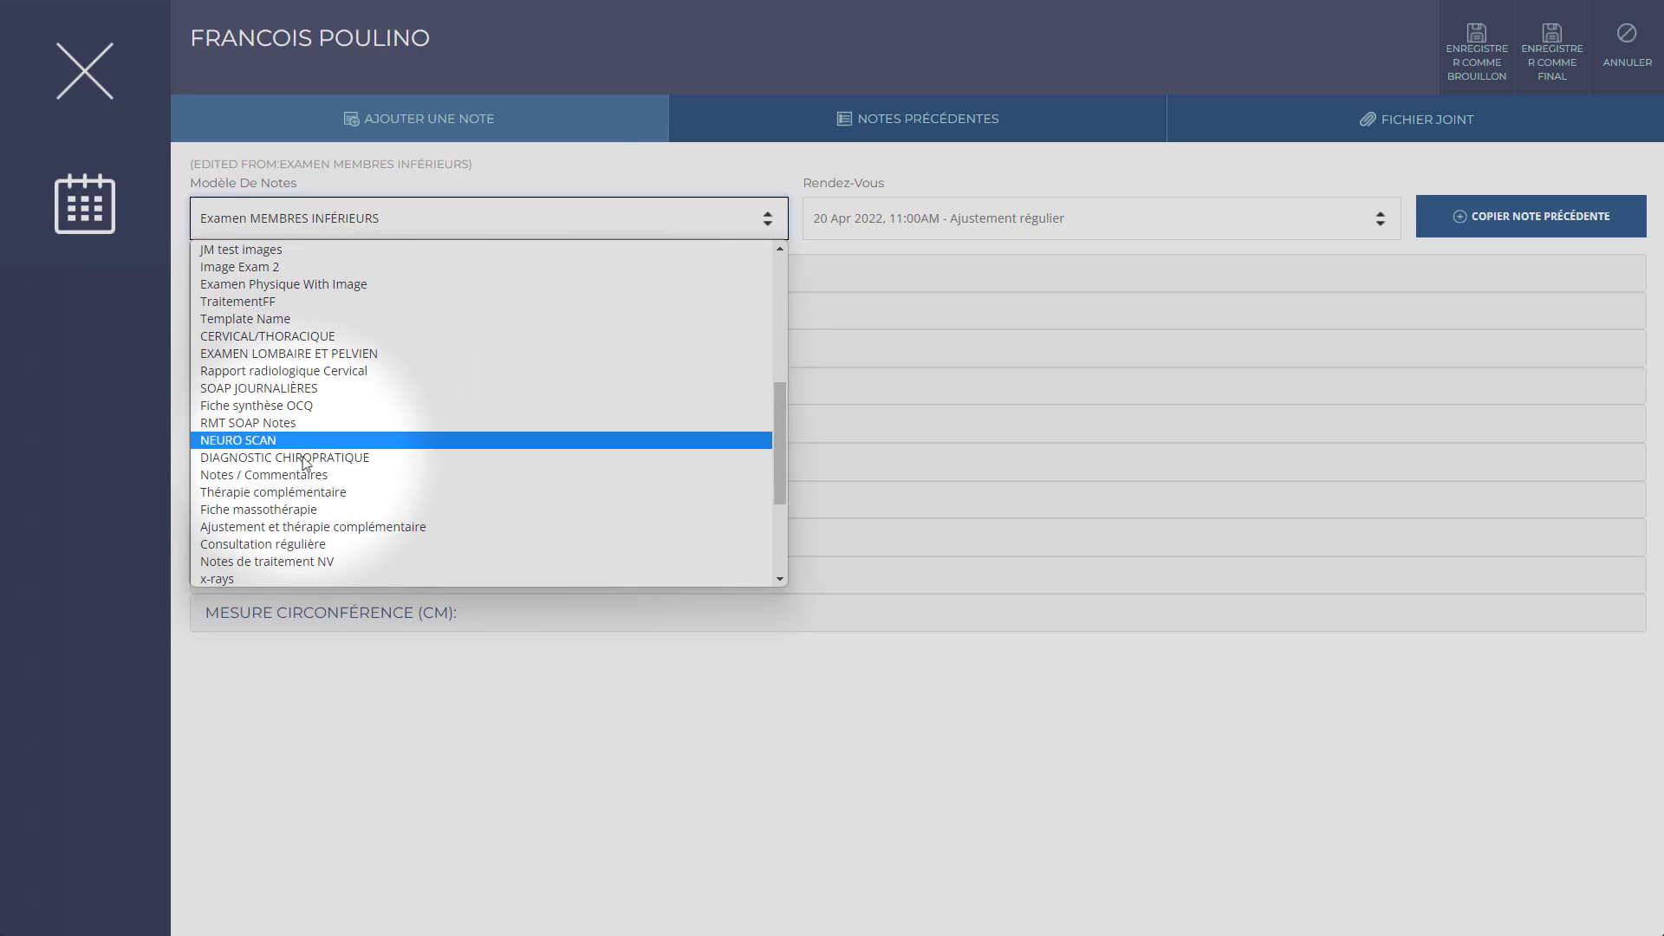
left_click(297, 475)
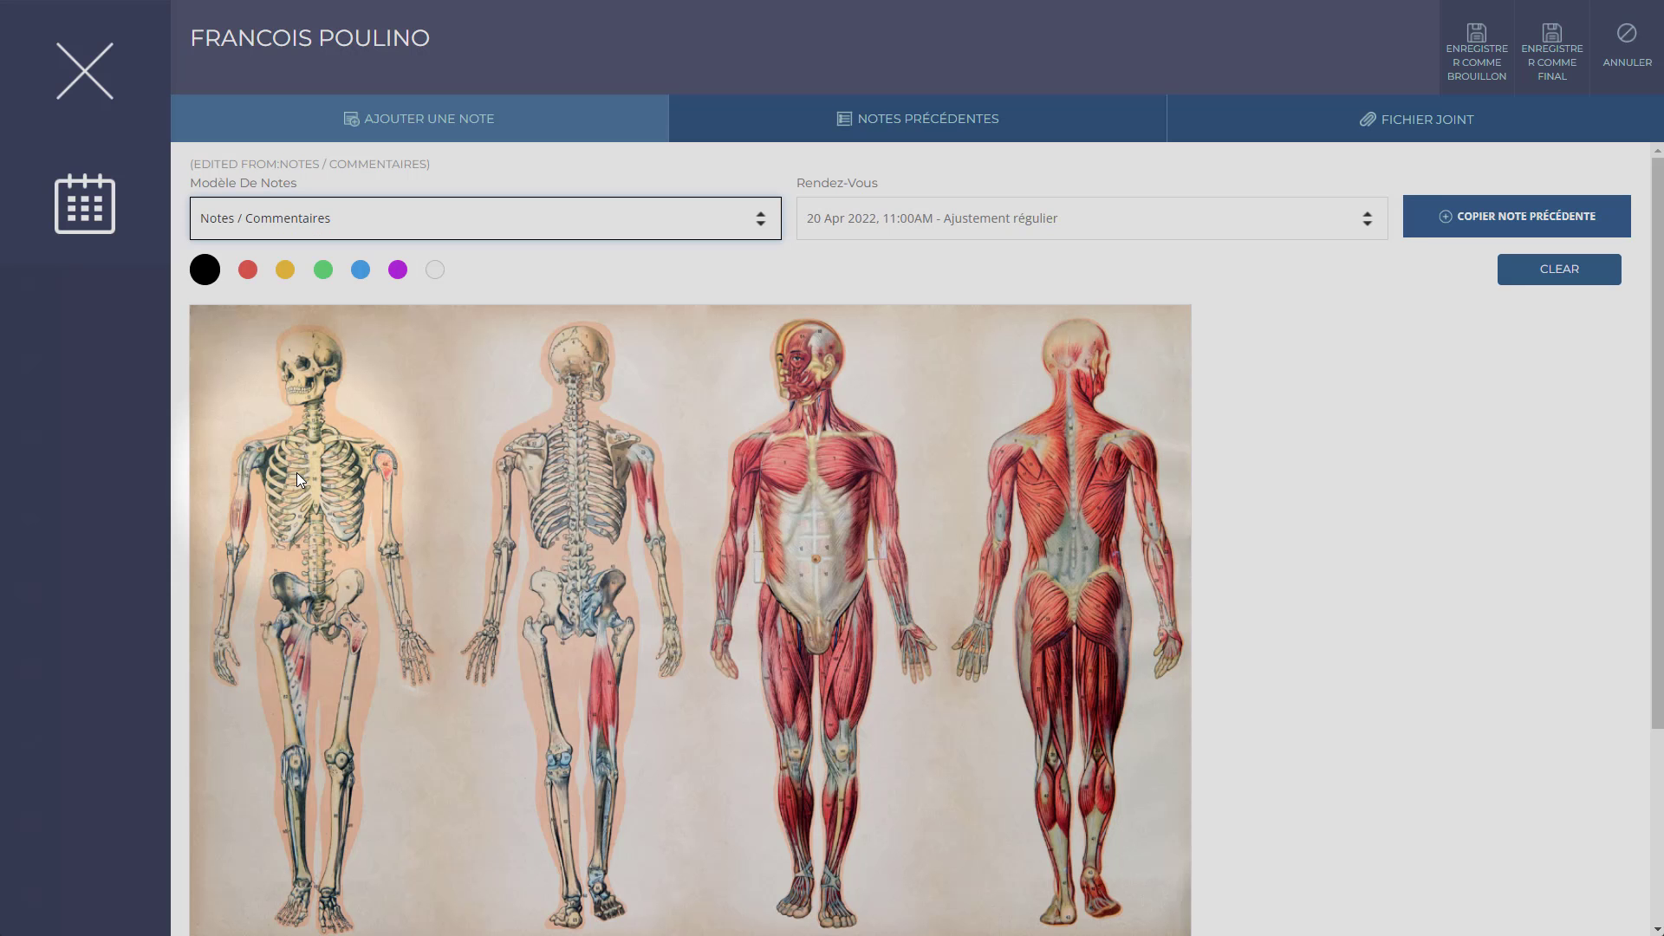
Step: Circle the front skeleton's torso and the rear skeleton's pelvis in blue, and enter placeholder text beginning "fsdfgwer vswed wef" in Ajout Au Dossier
left_click(361, 276)
mouse_move(407, 468)
left_mouse_down()
mouse_move(442, 544)
mouse_move(647, 565)
mouse_move(571, 594)
left_mouse_up()
scroll(836, 643, "down", 3)
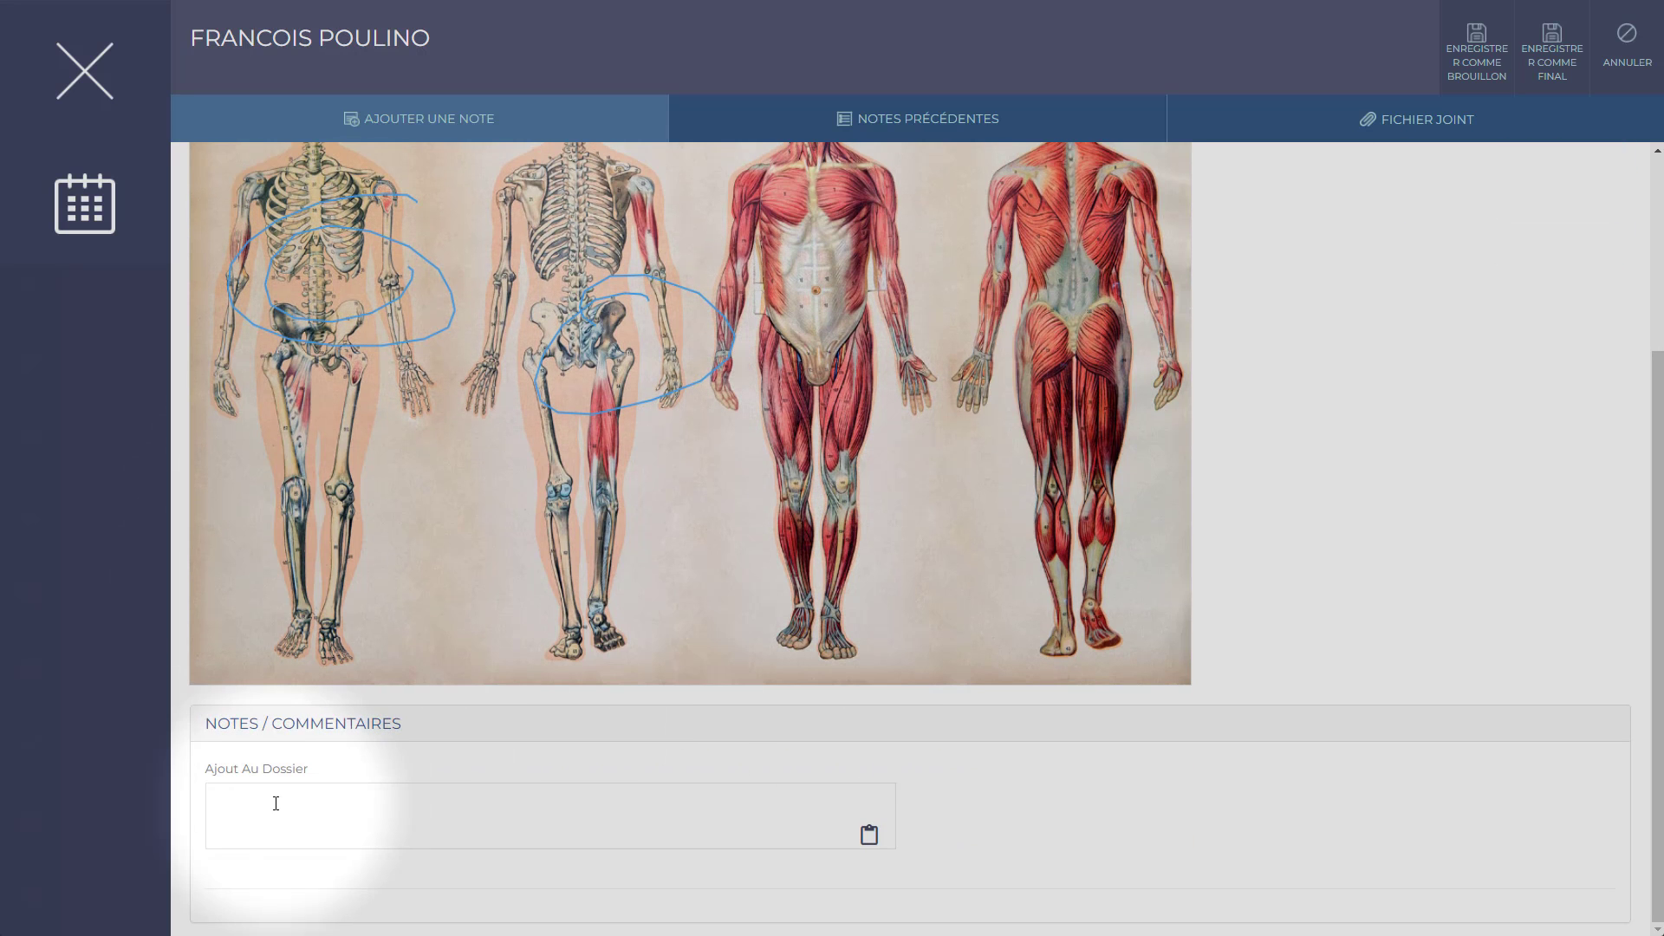
left_click(275, 806)
type("fsdfgwer sdasd asd asd")
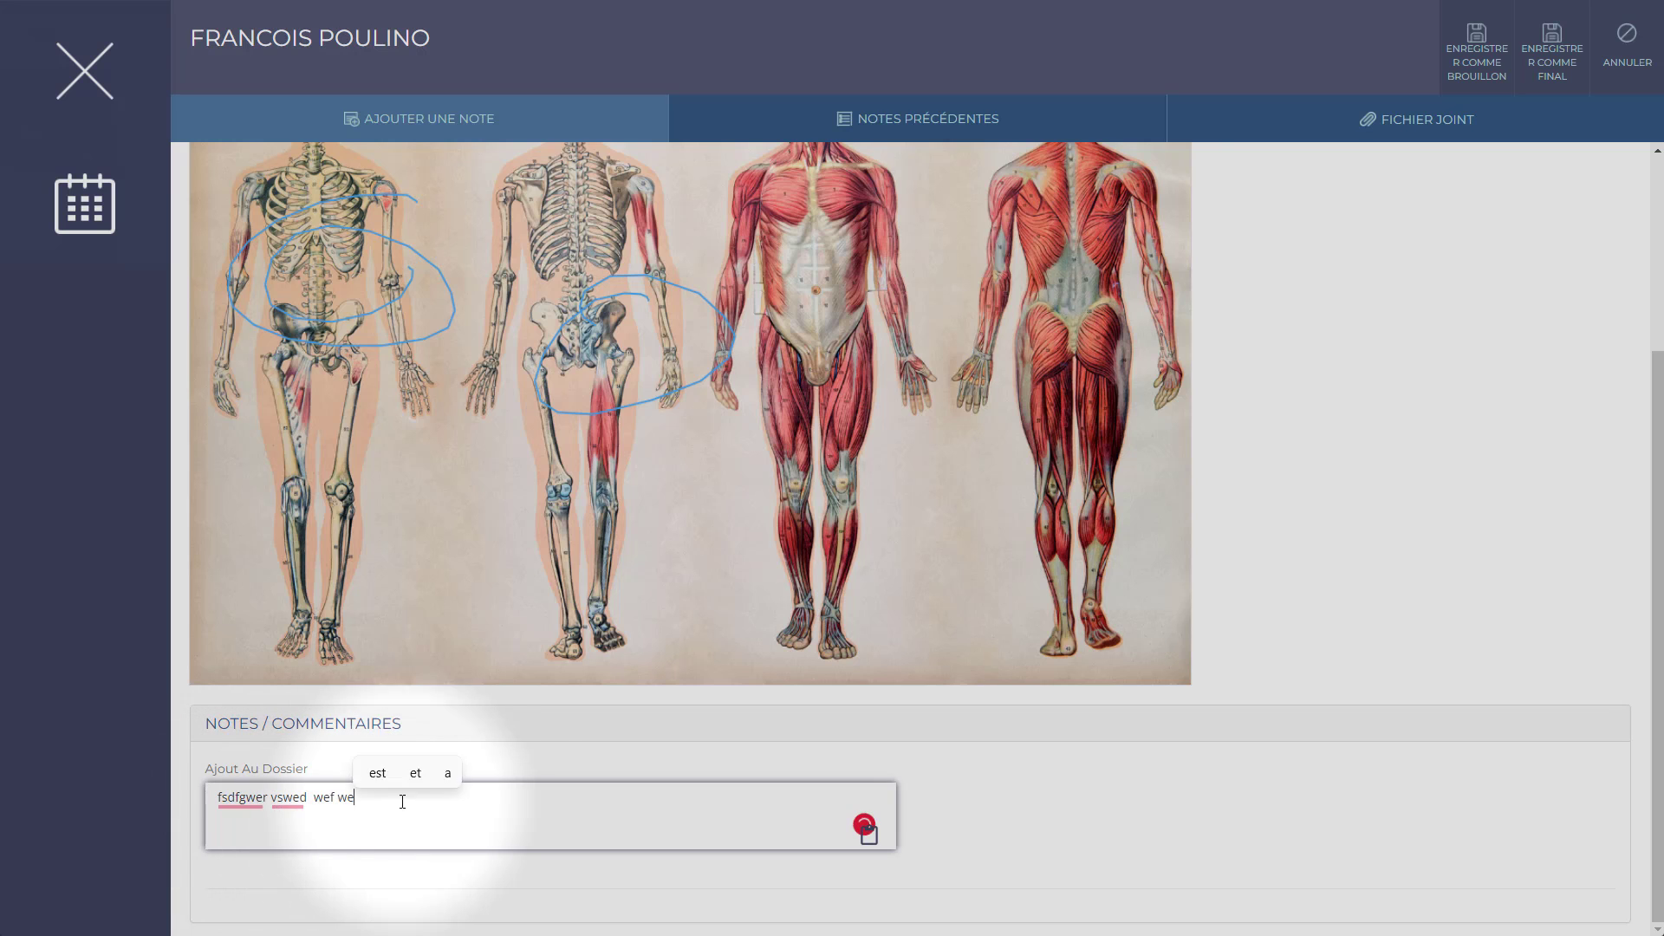
Step: Change the note template to SOAP JOURNALIÈRES
scroll(542, 403, "up", 3)
left_click(453, 218)
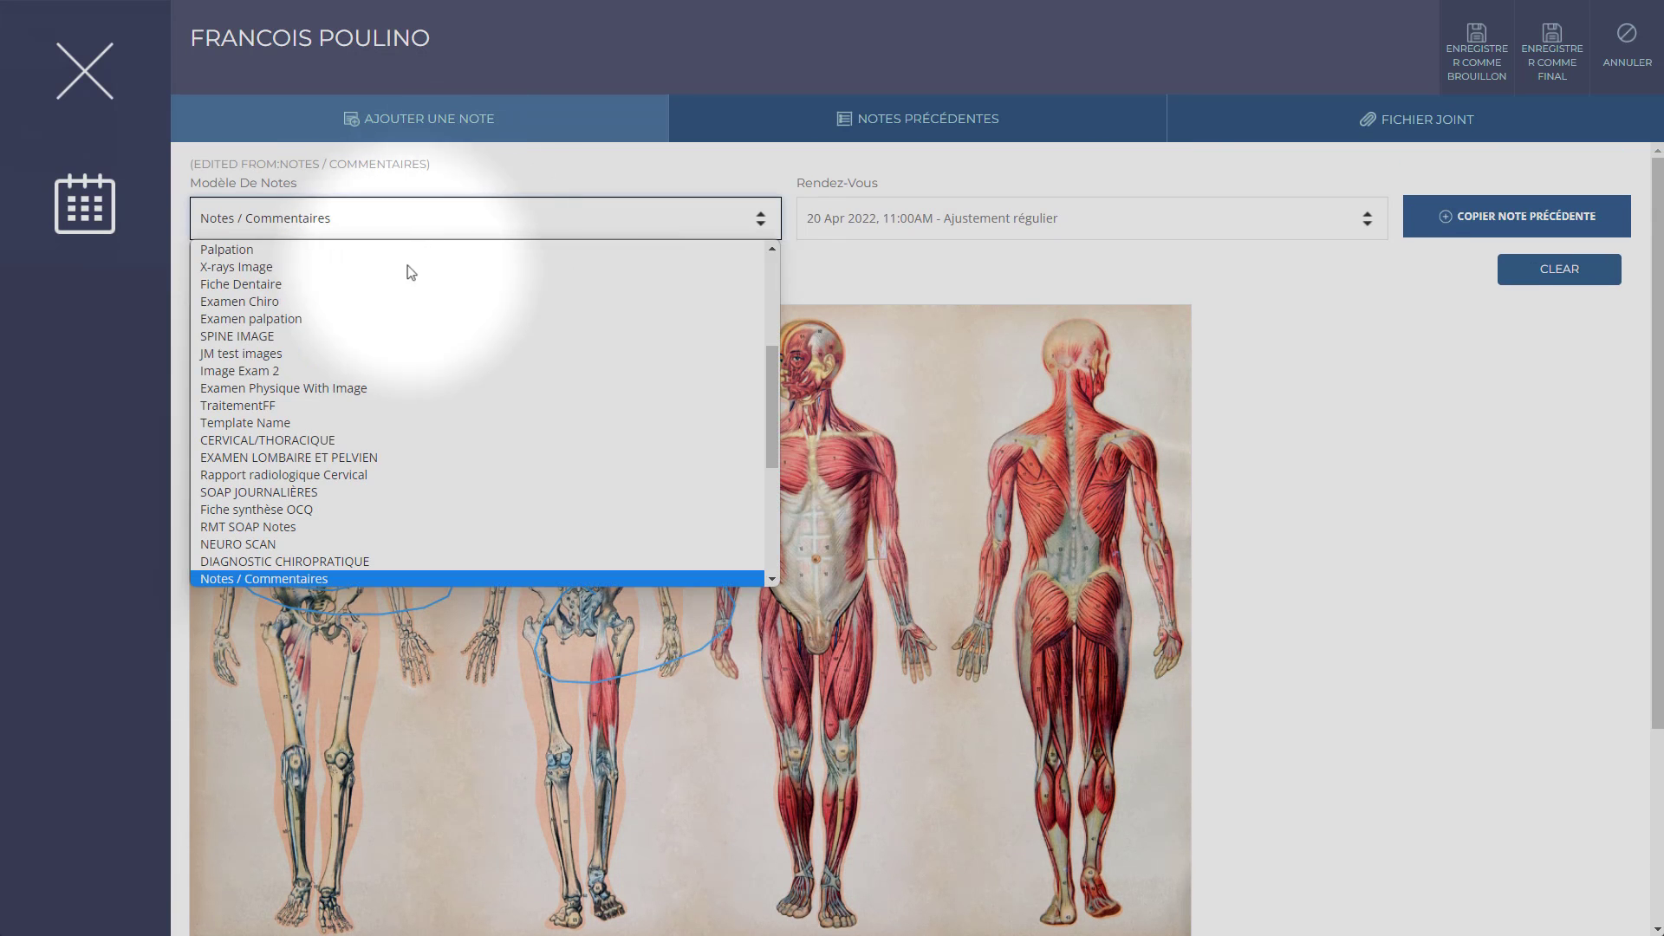
scroll(347, 330, "up", 1)
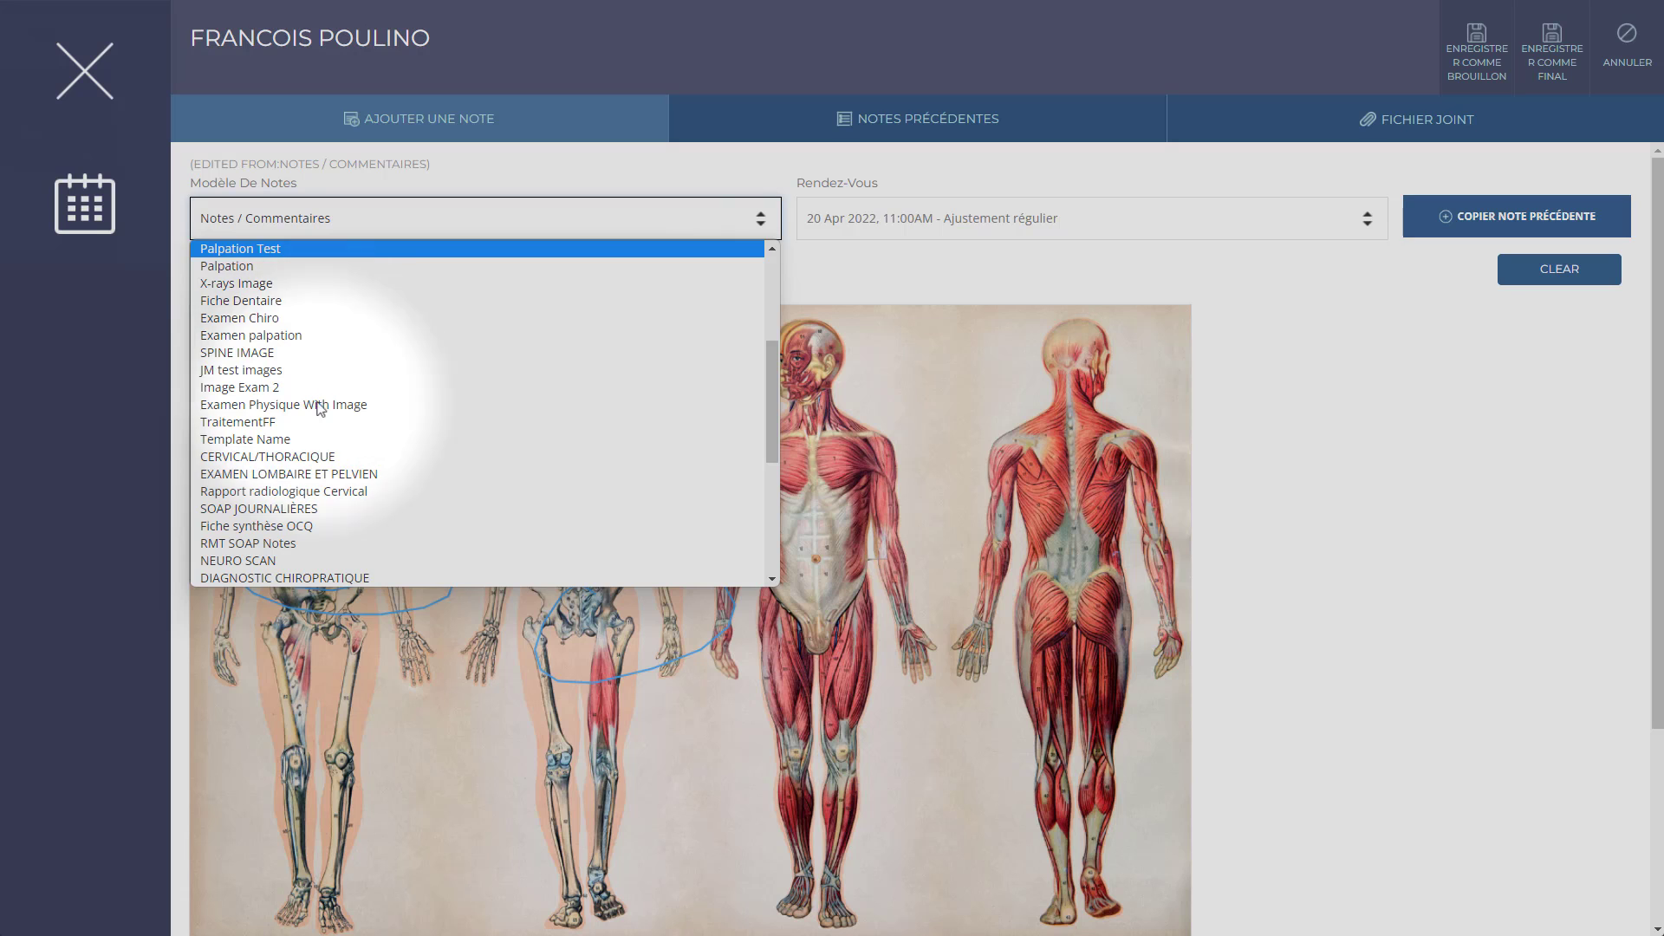
left_click(339, 508)
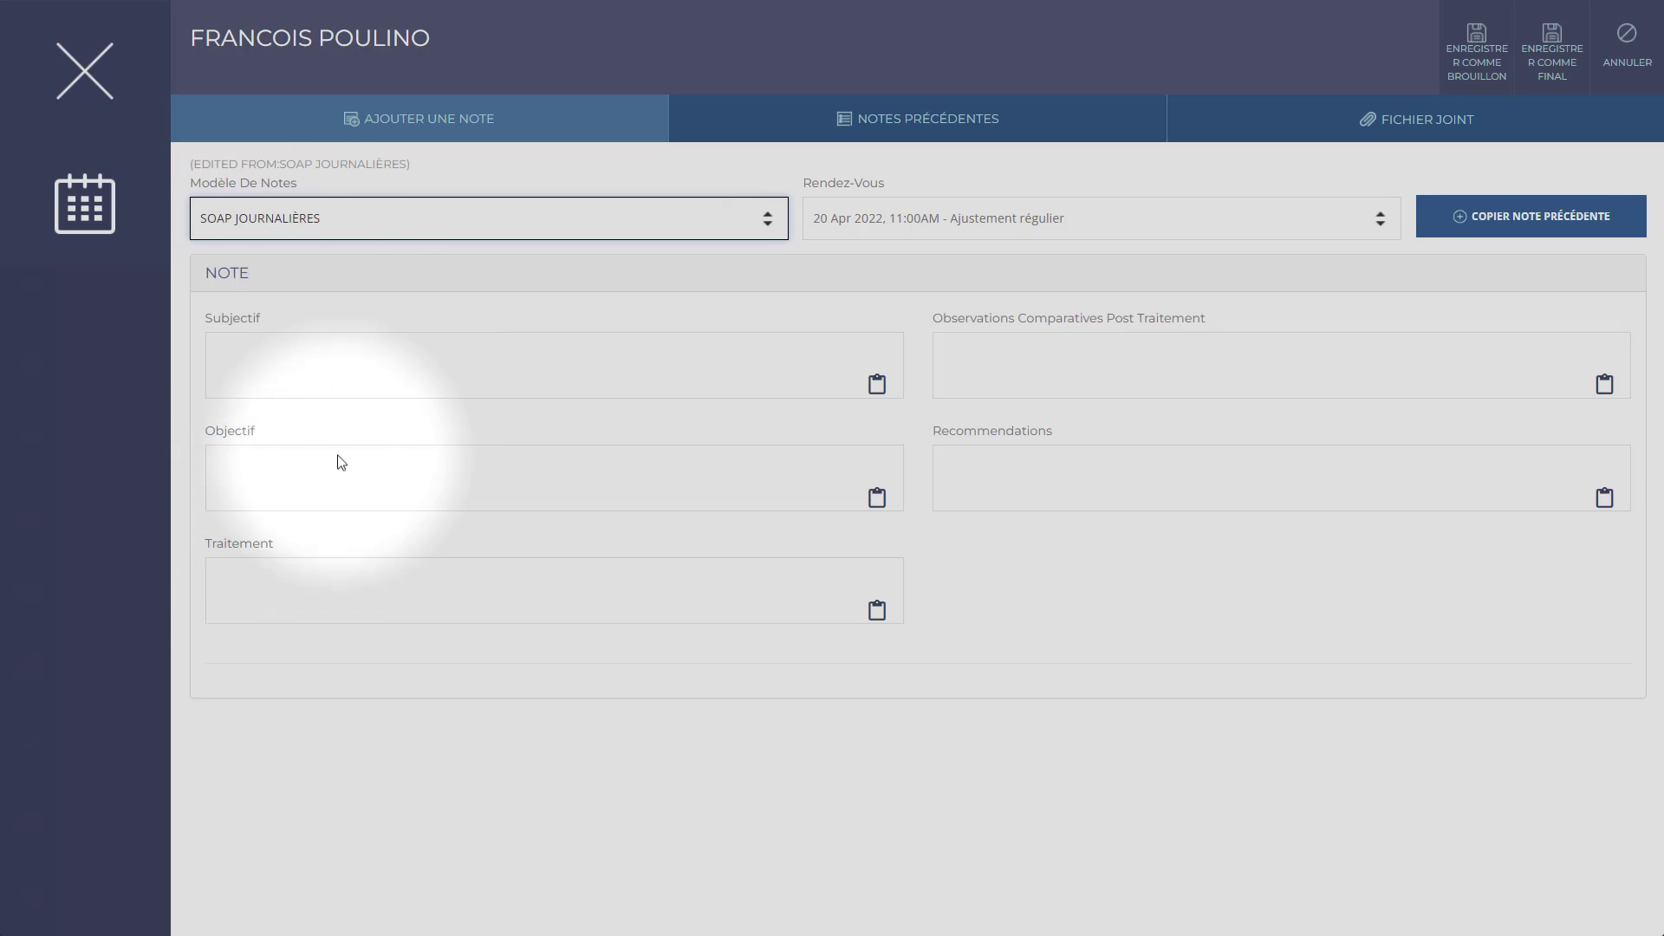
Step: Change the note template to Note Importante and enter "sfdsed fsdfsdf" in its Note field
left_click(445, 220)
scroll(355, 477, "up", 5)
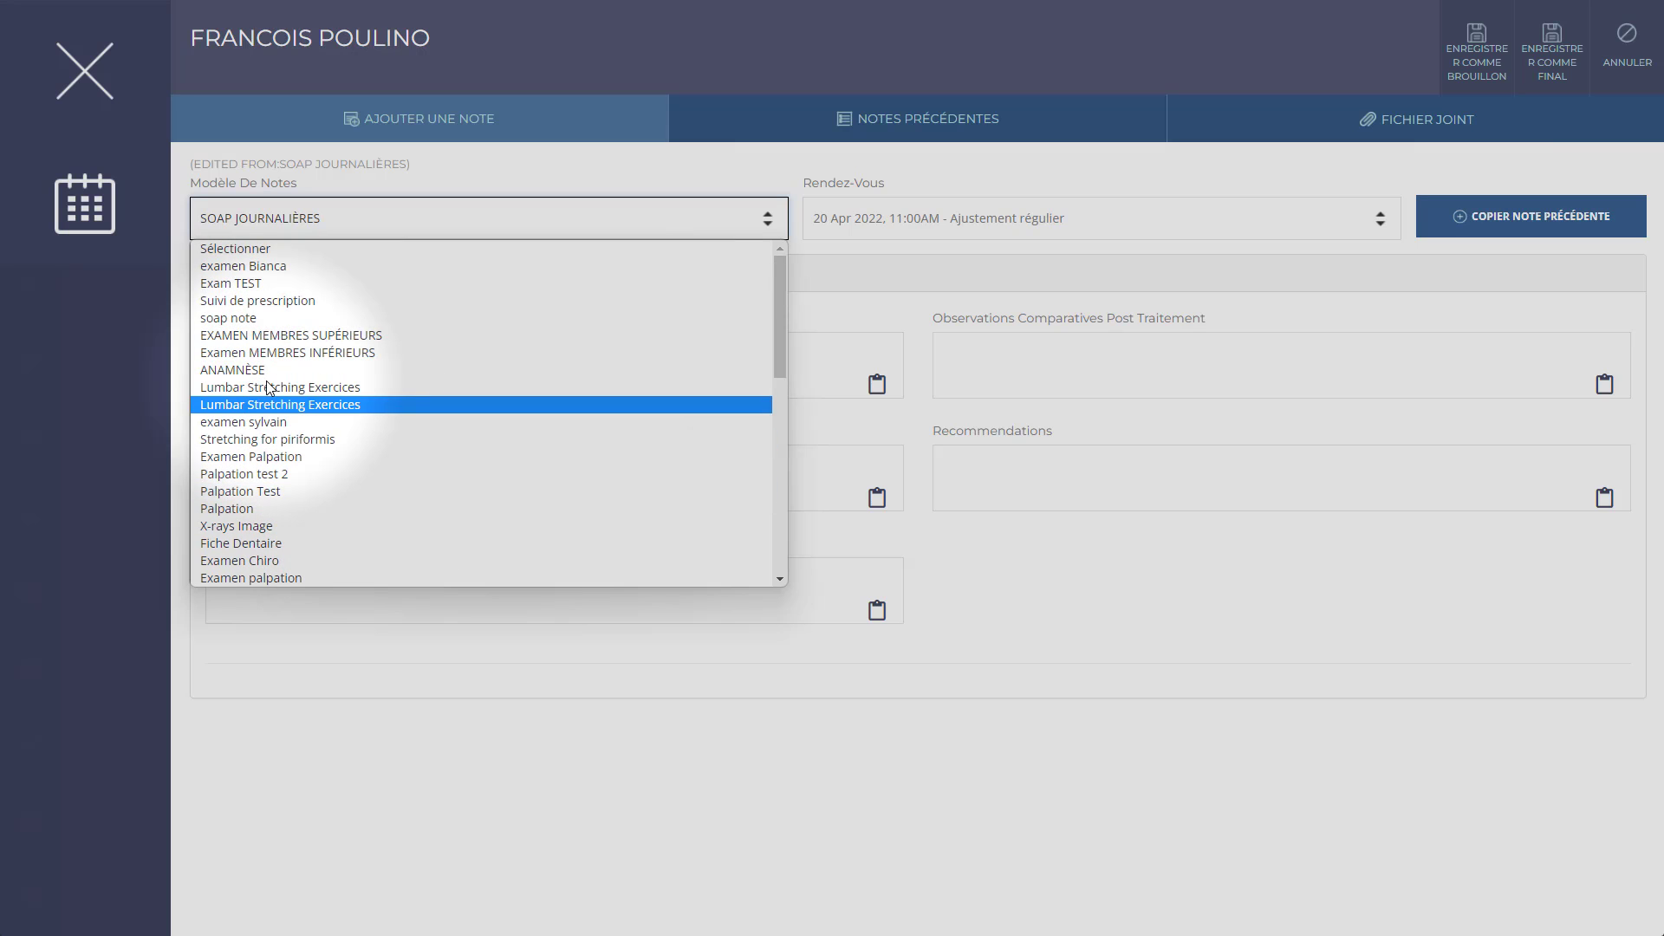
scroll(296, 493, "down", 10)
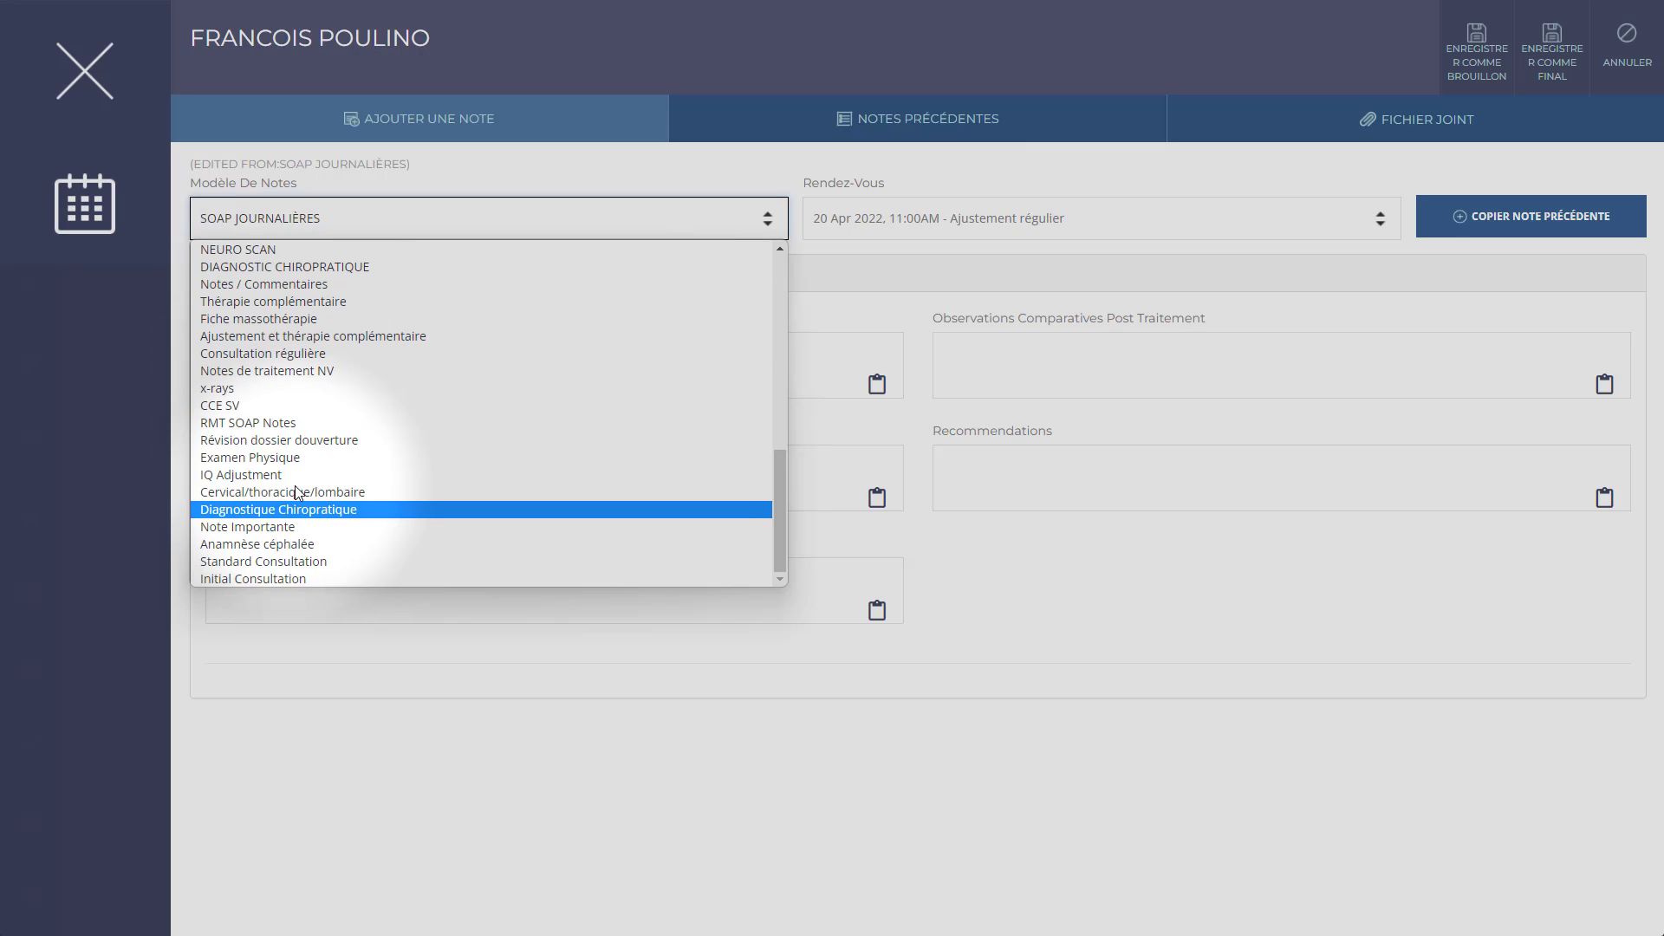
left_click(260, 526)
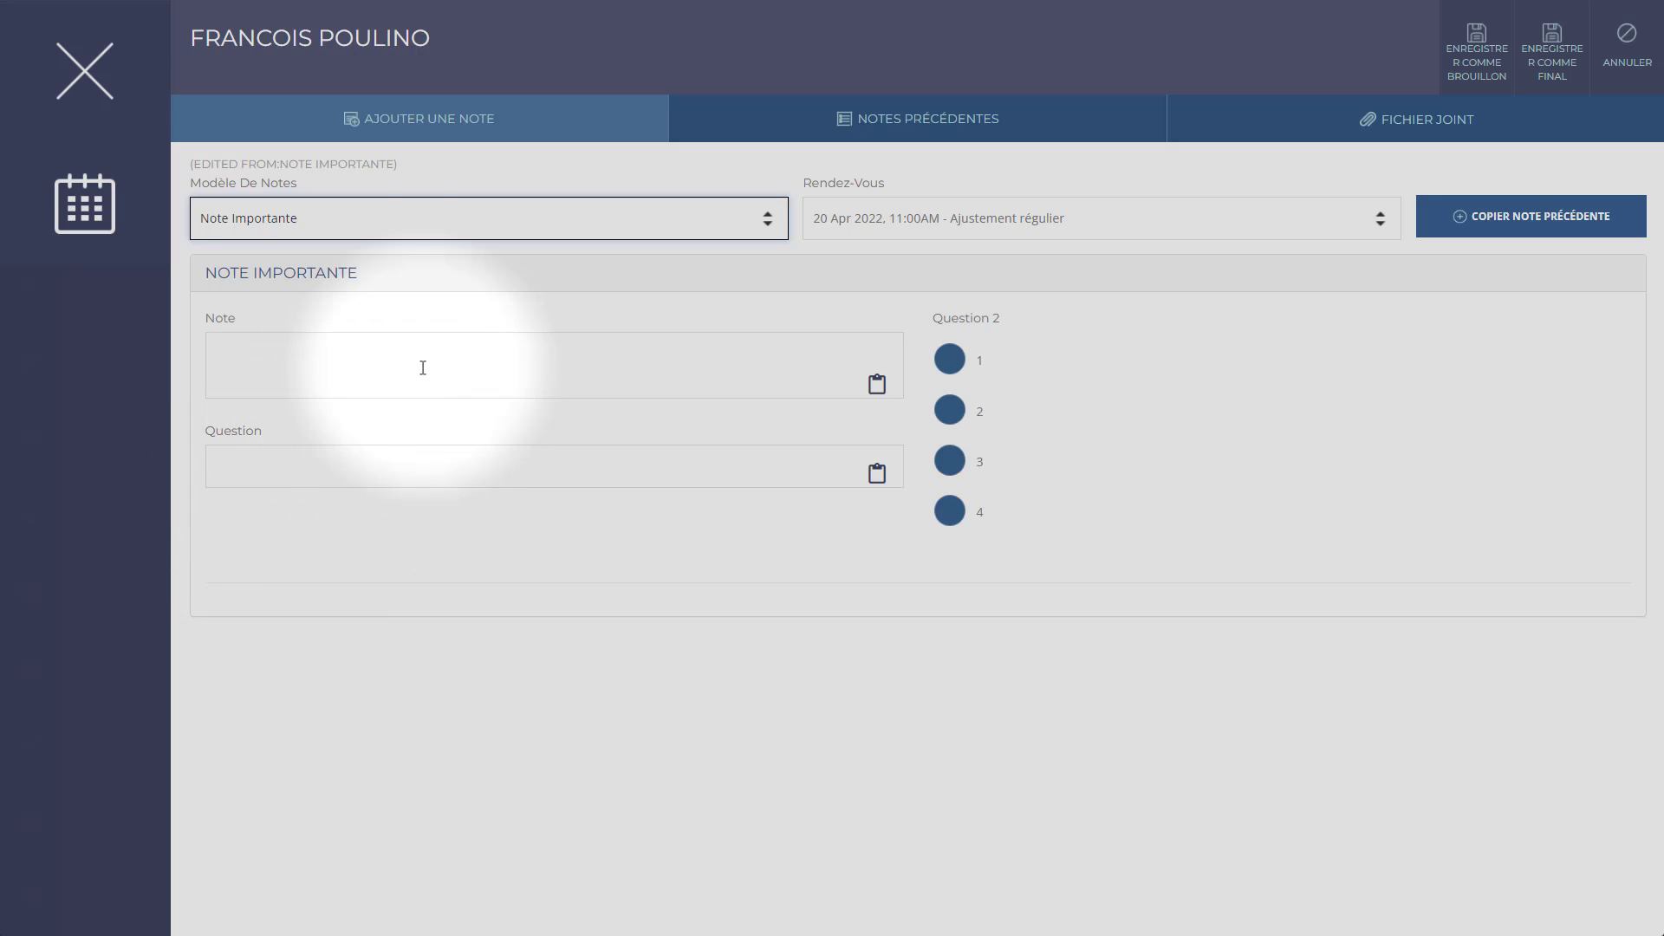
left_click(423, 367)
type("sfdsed fsdfsdf")
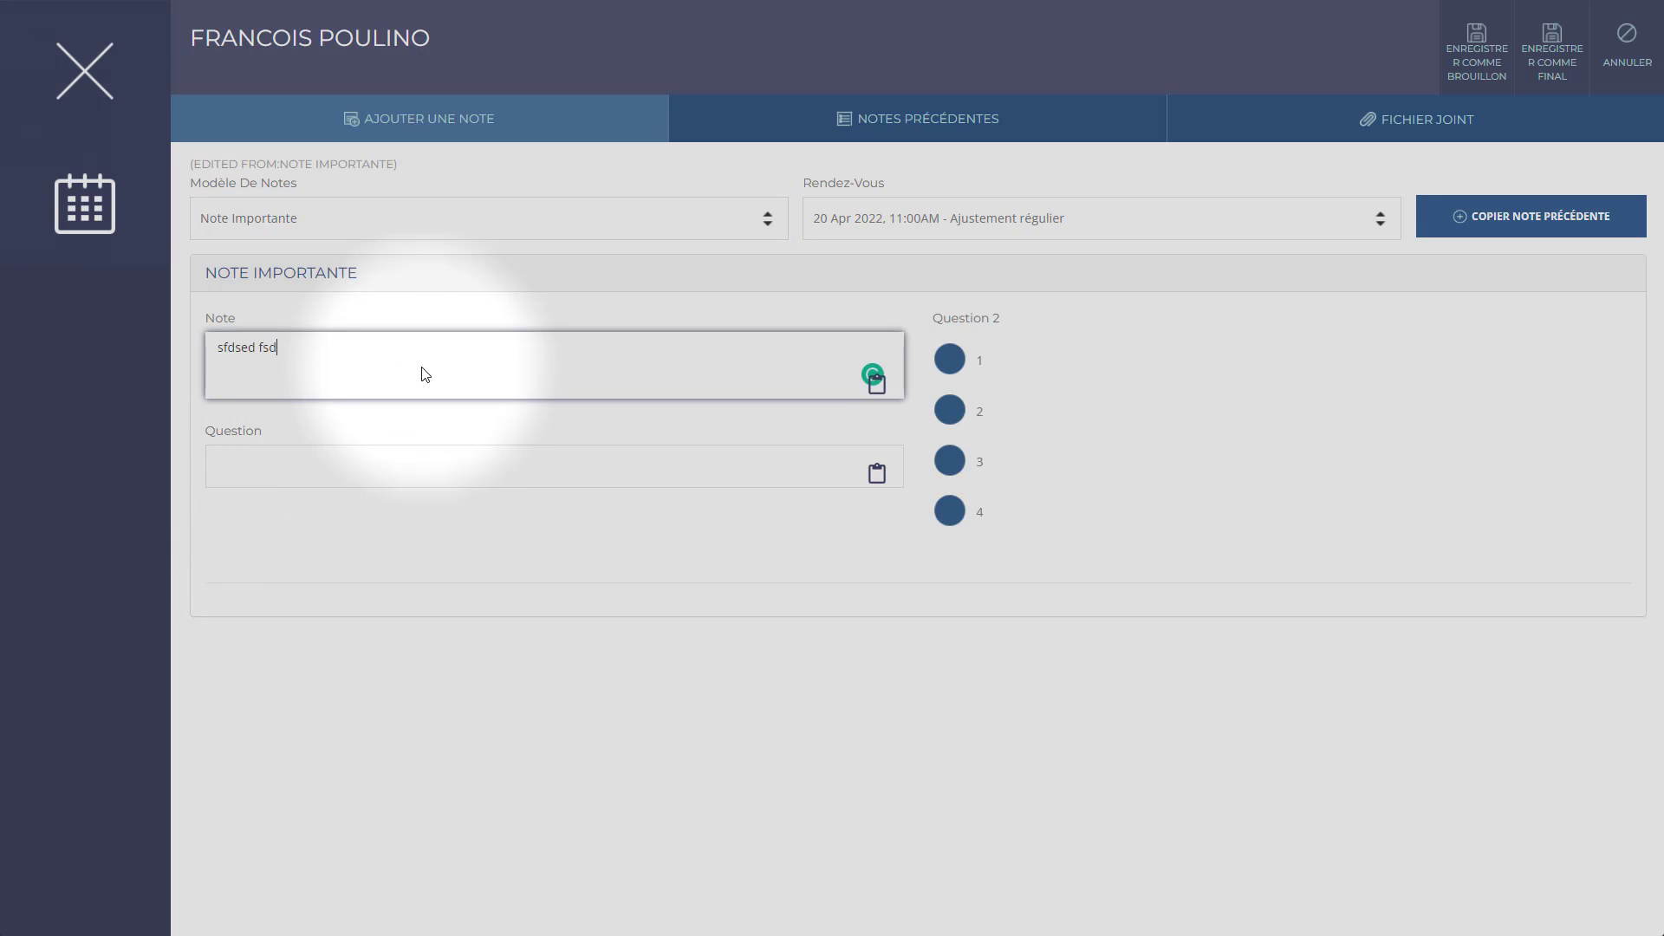
left_click(874, 478)
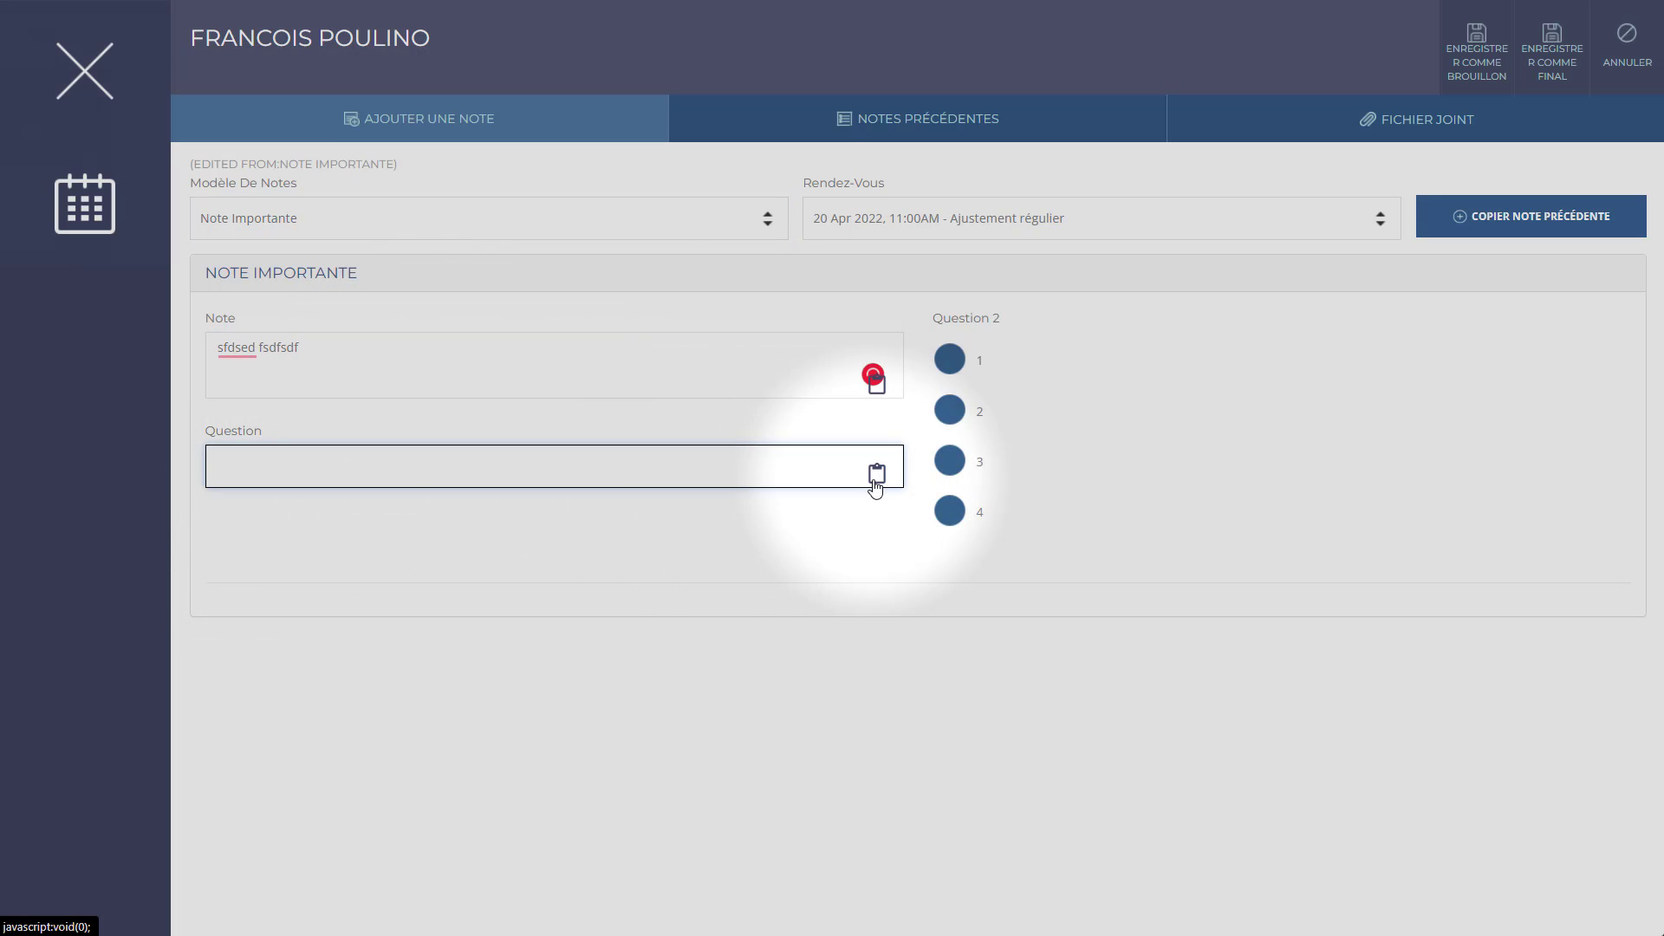
left_click(875, 477)
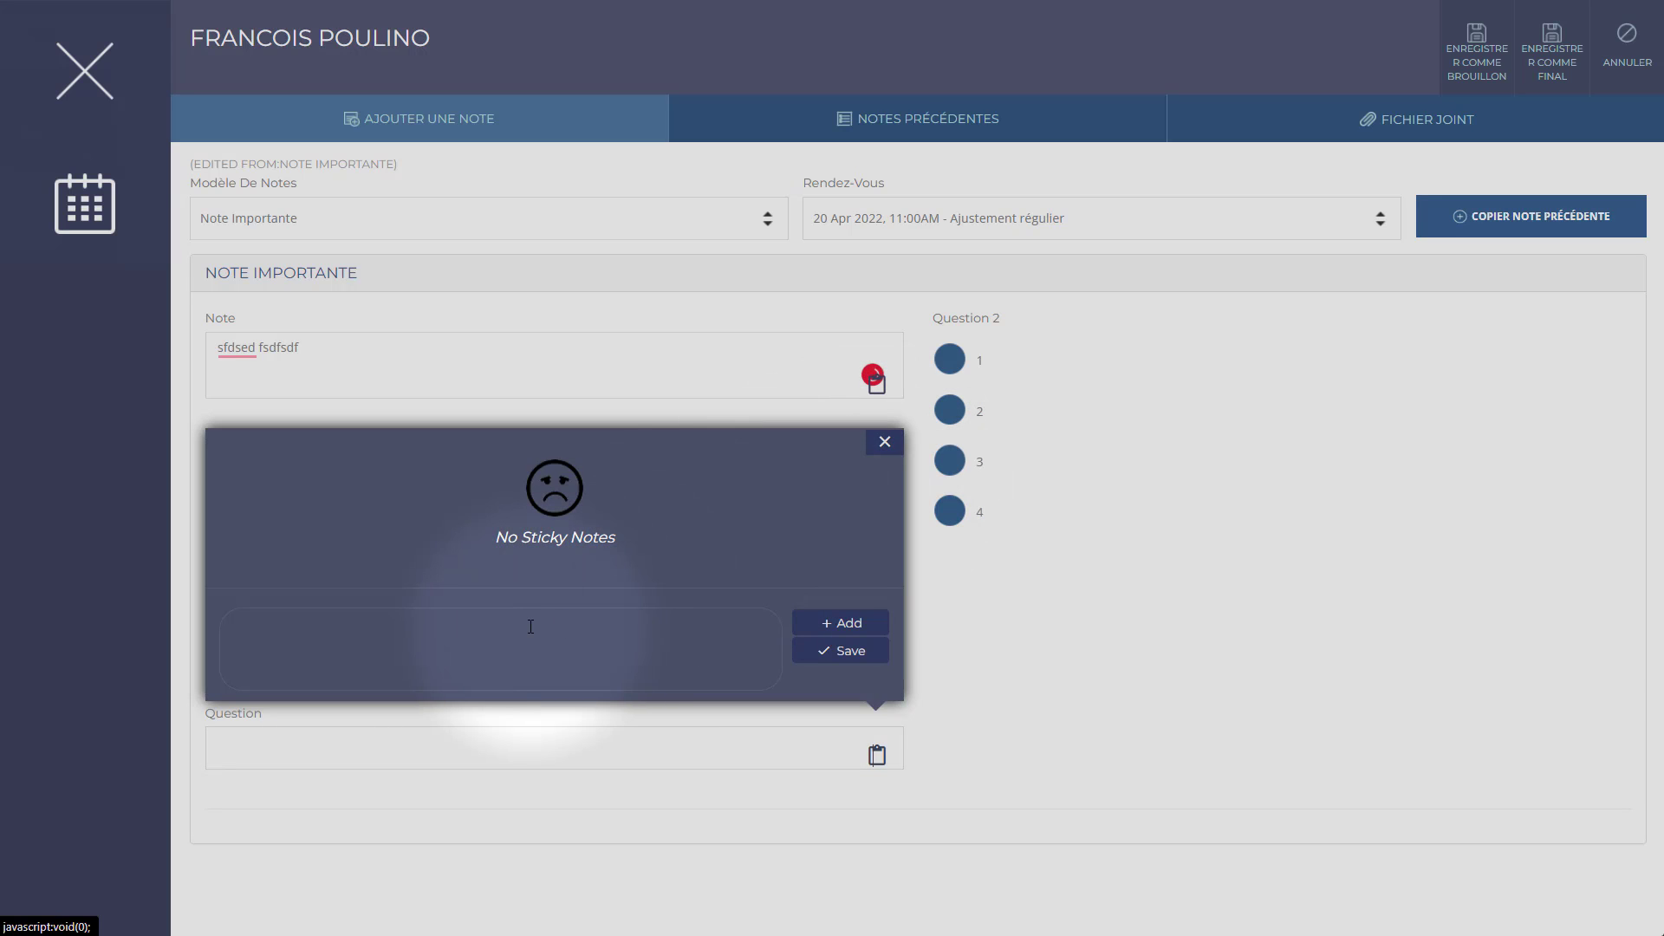
left_click(885, 442)
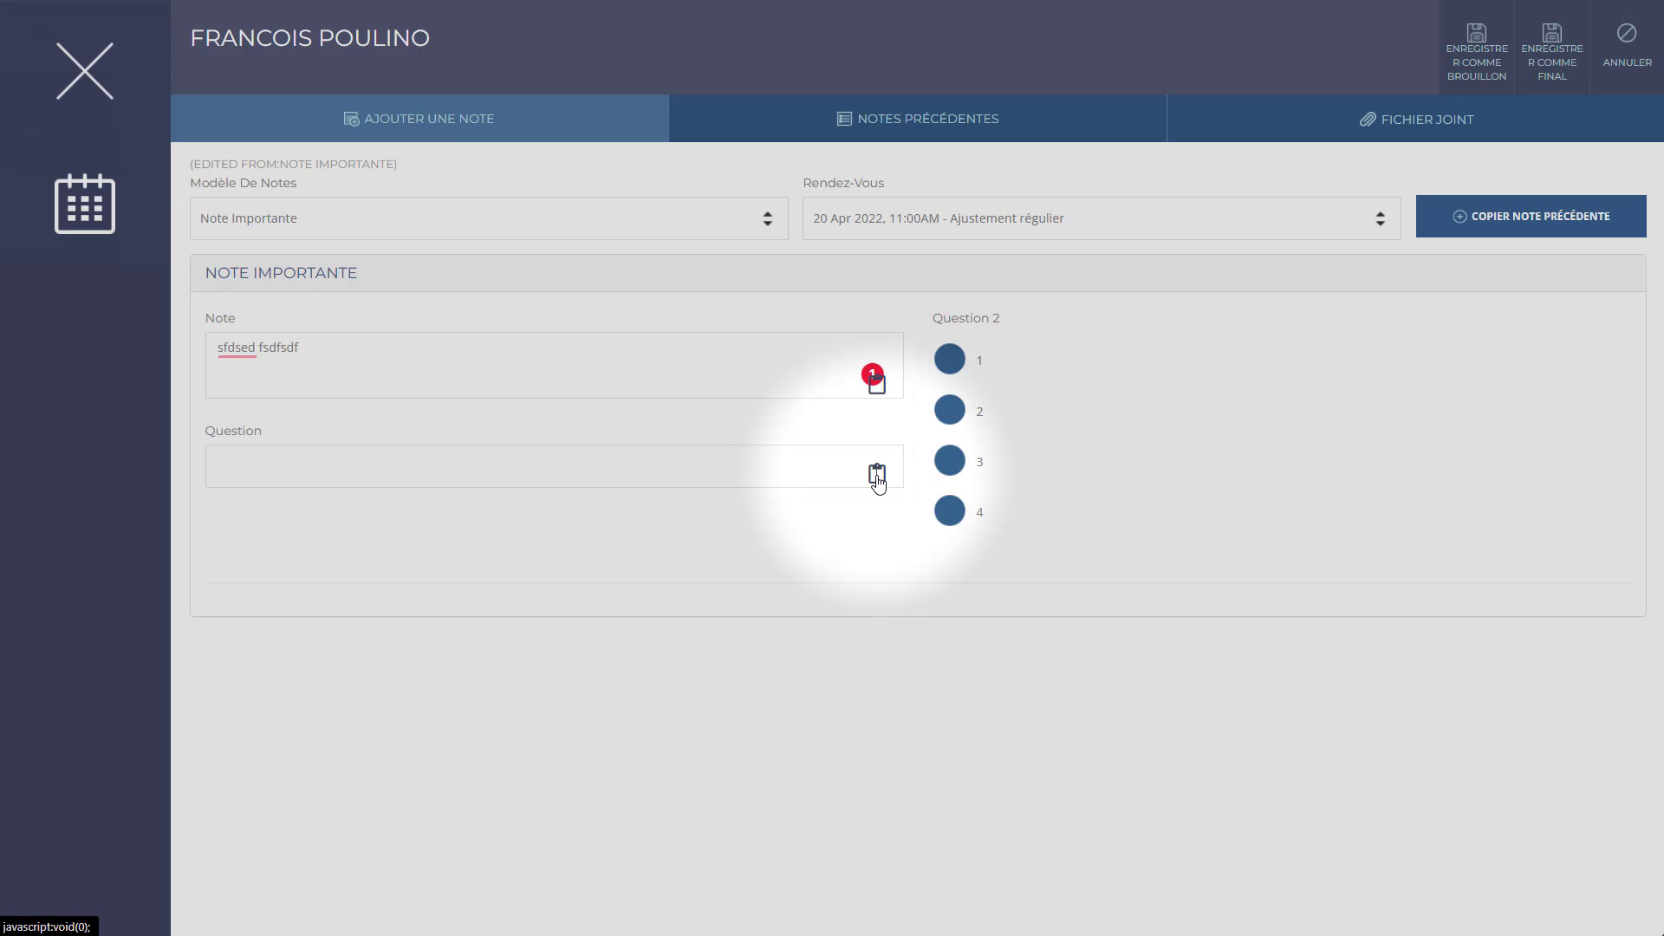
Step: Fill the Question field from a new sticky note reading "je vais mieux" and save the patient note as a draft
left_click(879, 473)
left_click(409, 654)
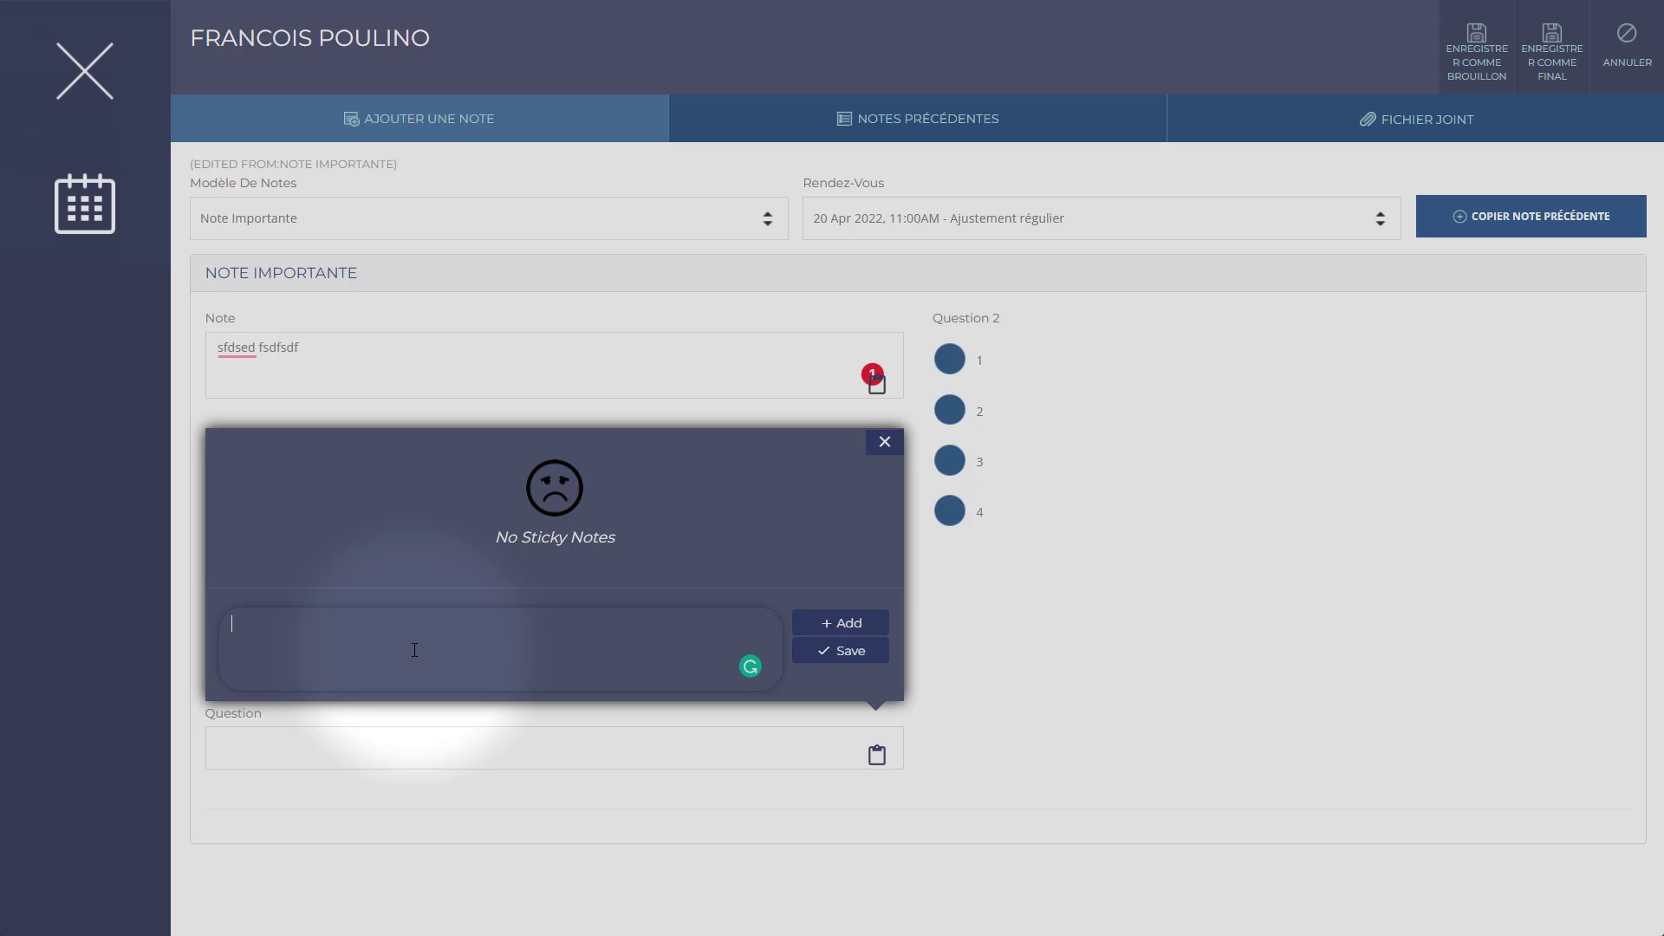
type("je vais mieux")
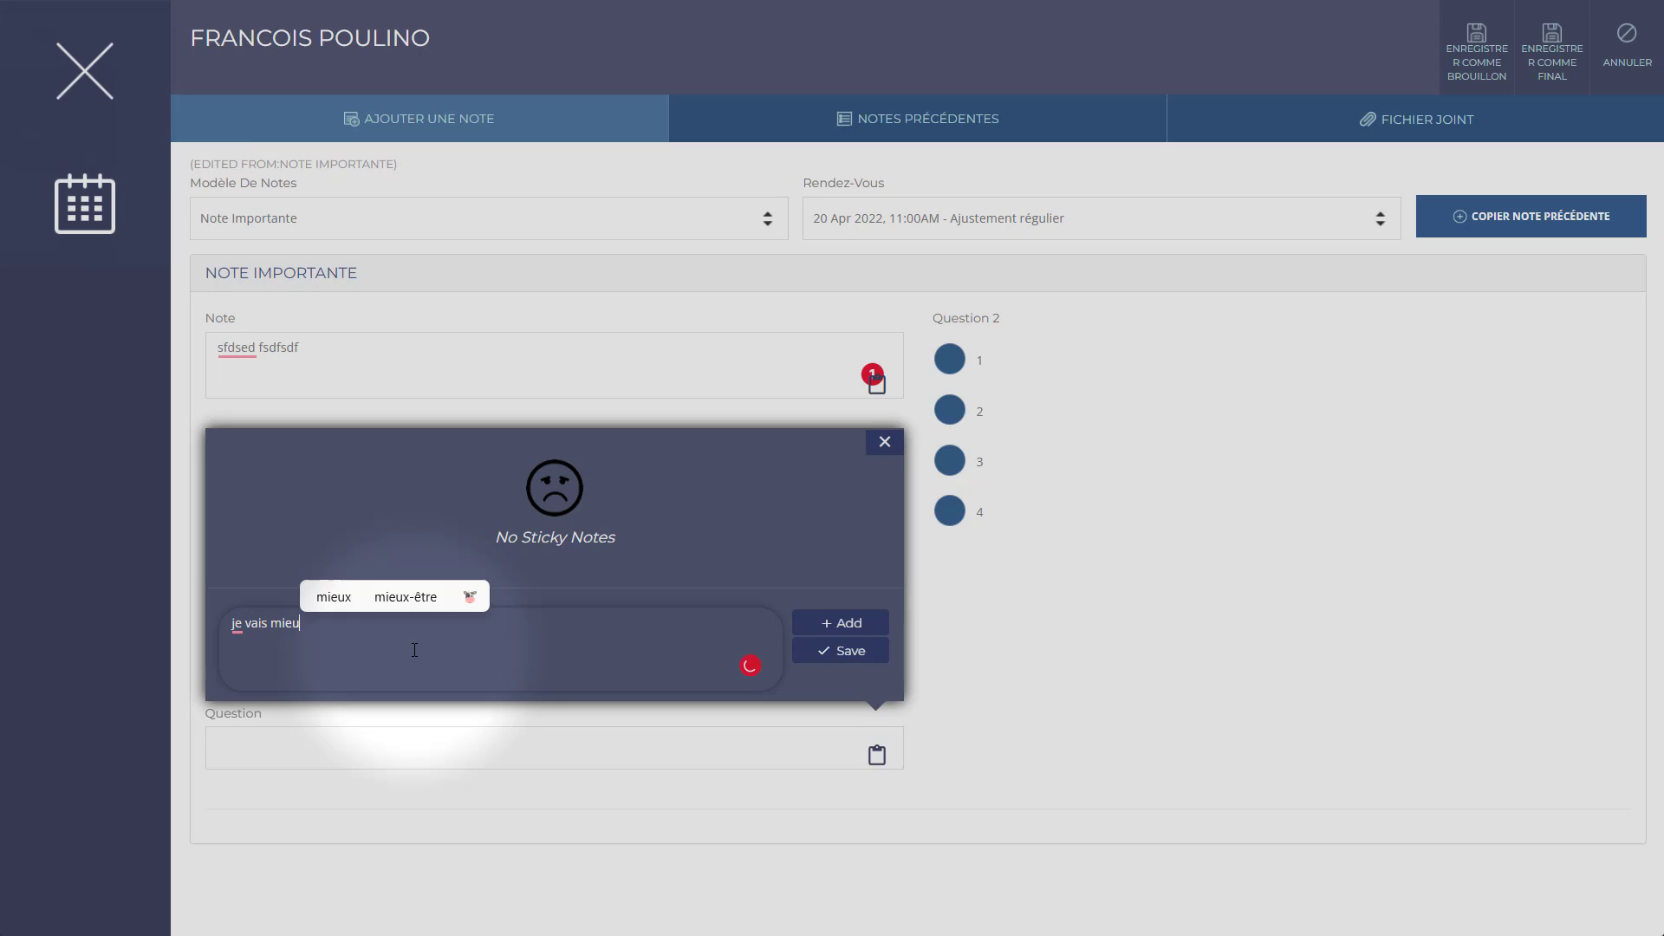
left_click(842, 623)
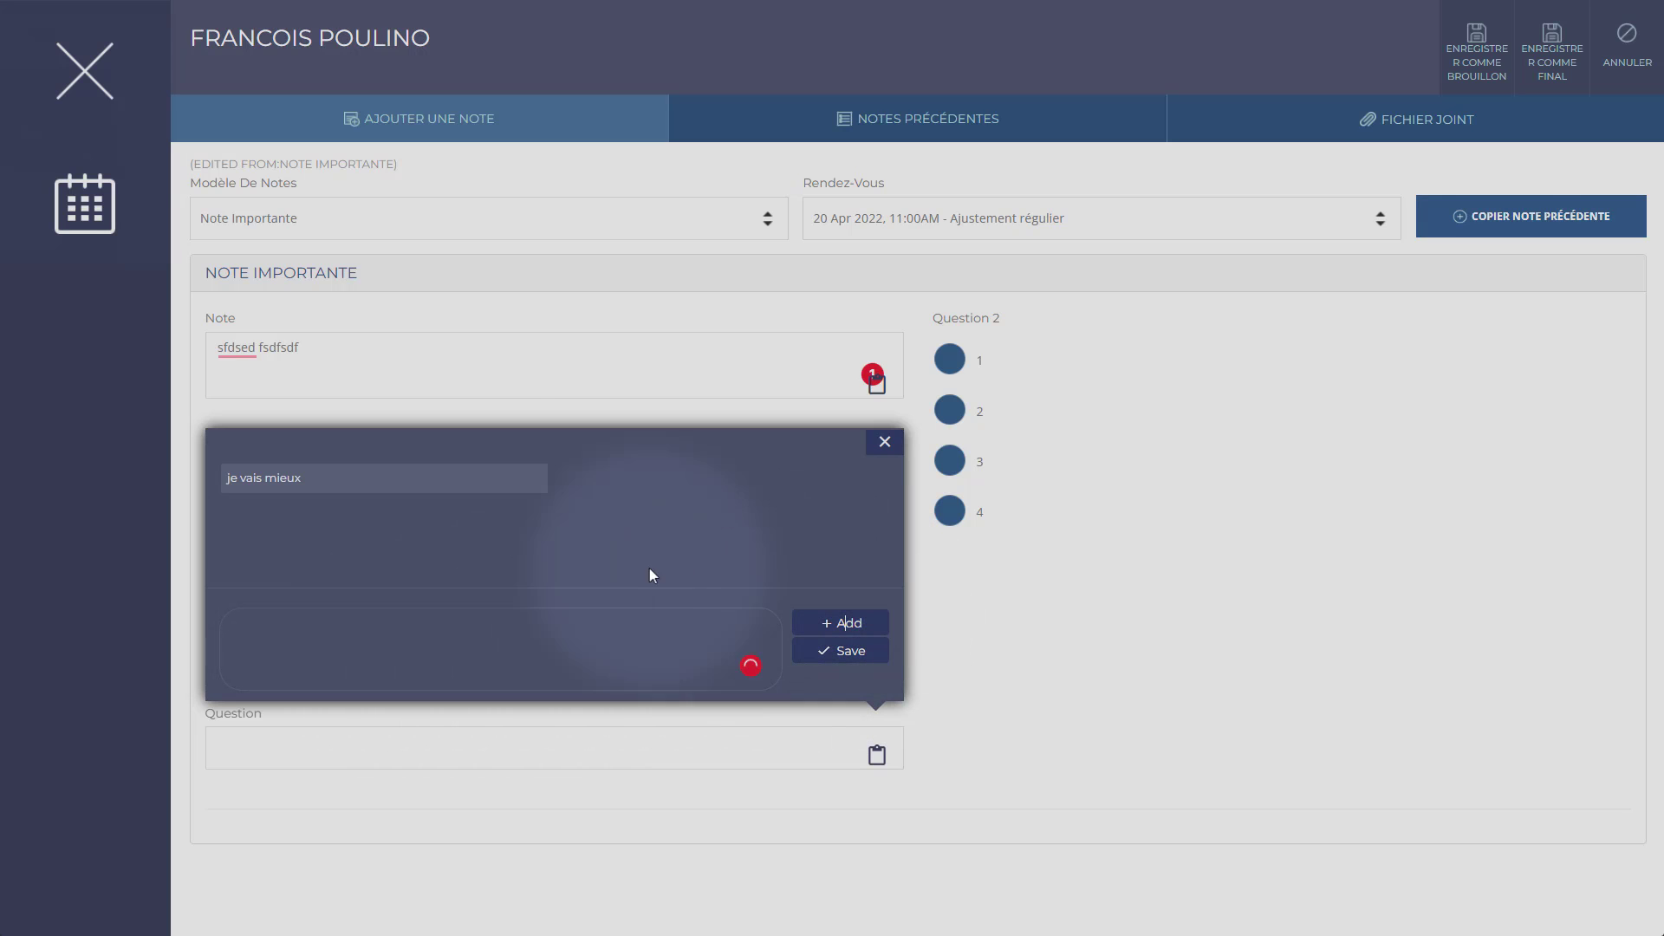
left_click(322, 486)
left_click(836, 651)
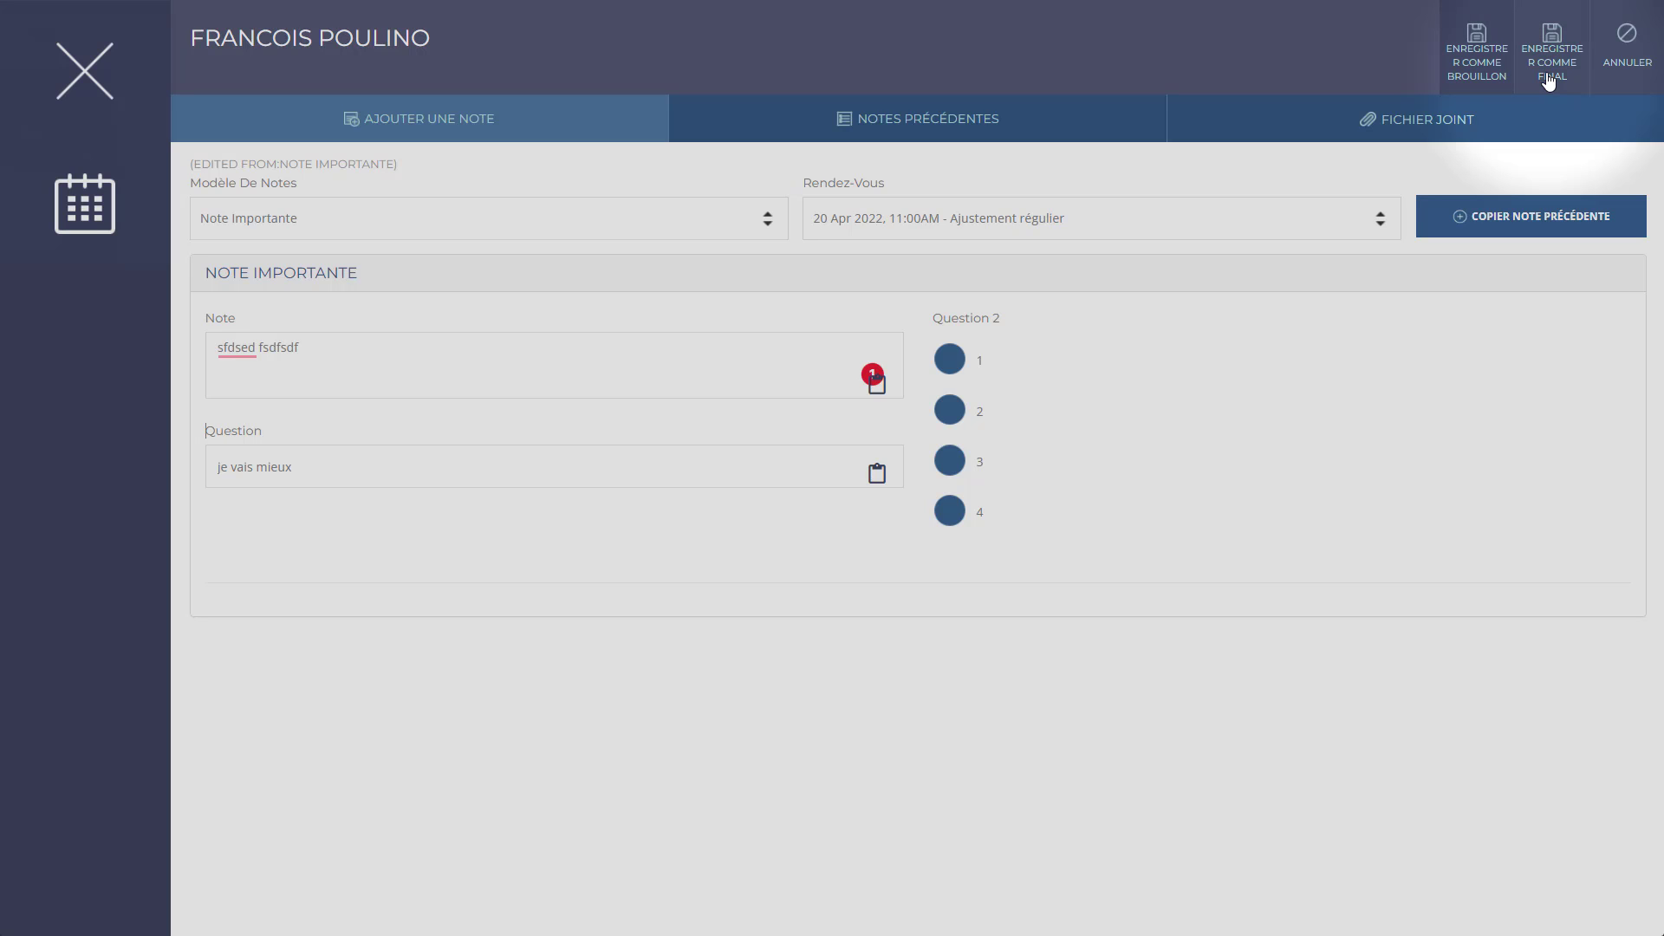
left_click(1485, 76)
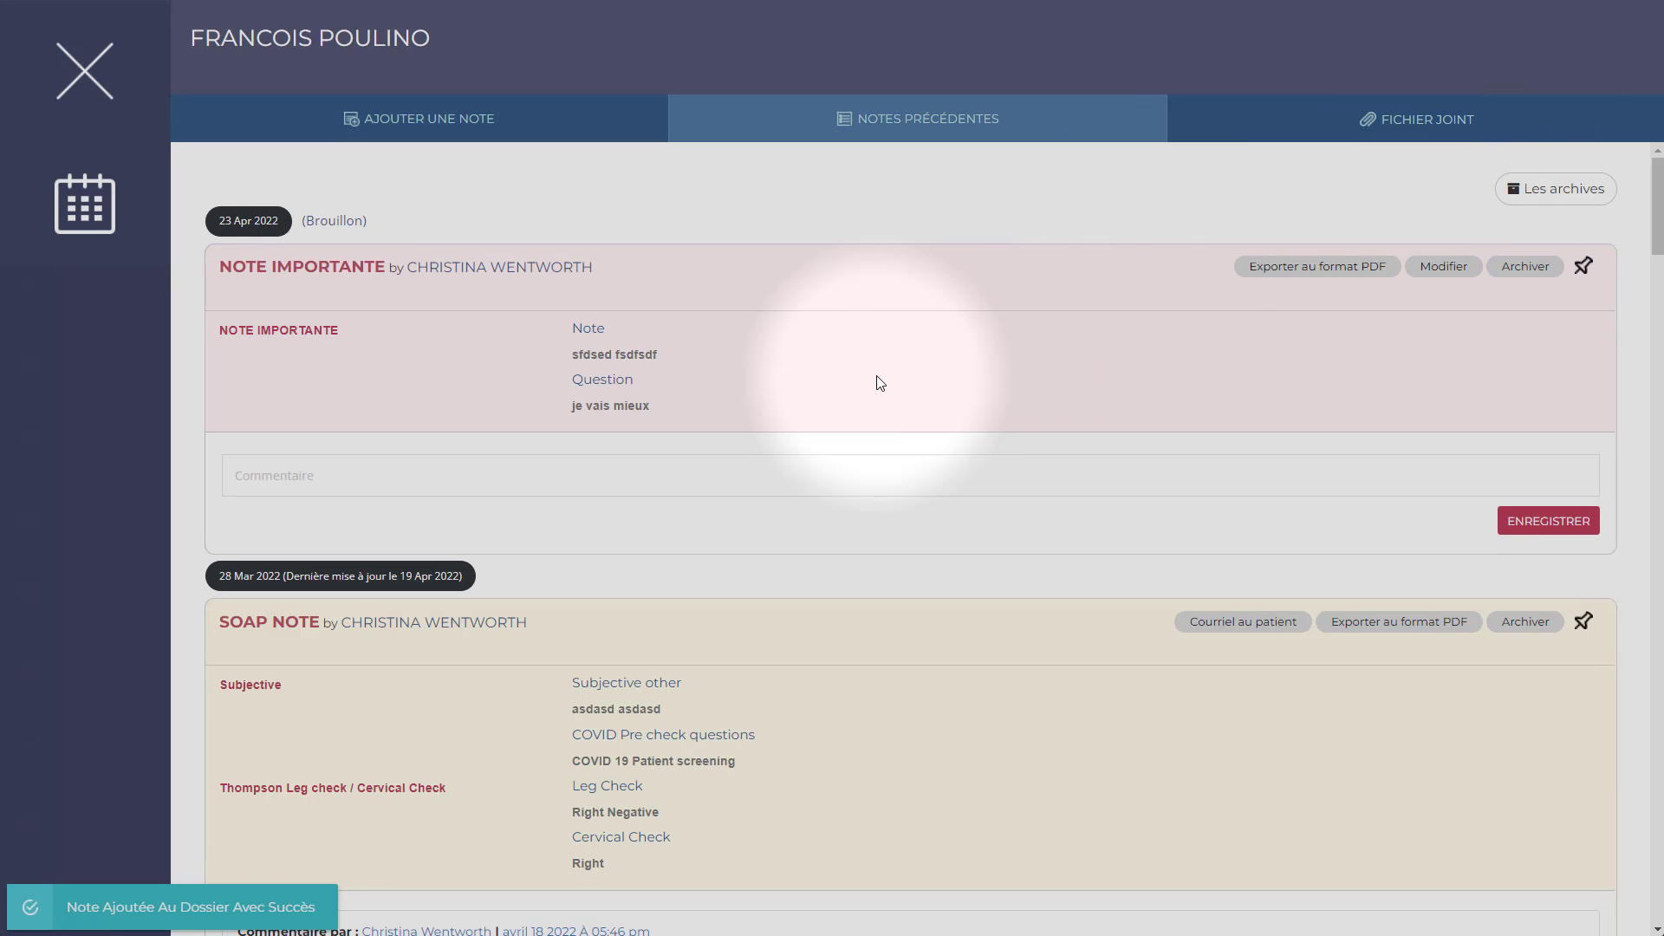
Step: In a new note, mark Trendelenburg Négatif Droit, Appui Unipodal Négatif Gauche and Positif Gauche, Fadir Positif Gauche, and Scour Test Négatif Droit
left_click(461, 122)
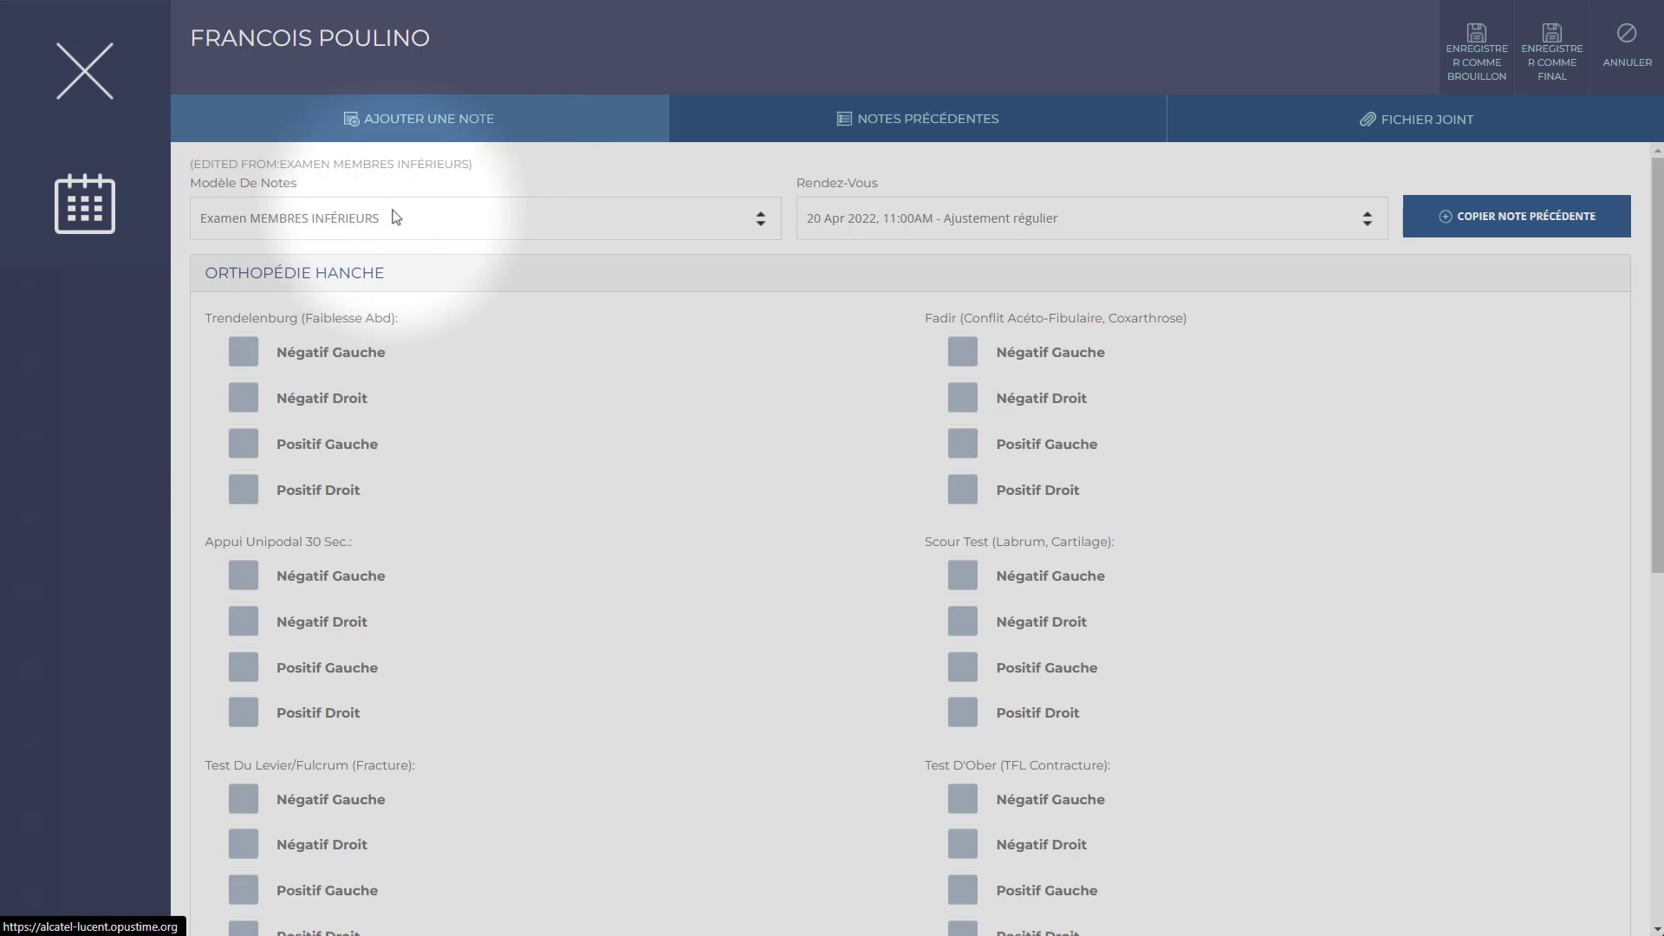
left_click(244, 398)
left_click(246, 577)
left_click(244, 668)
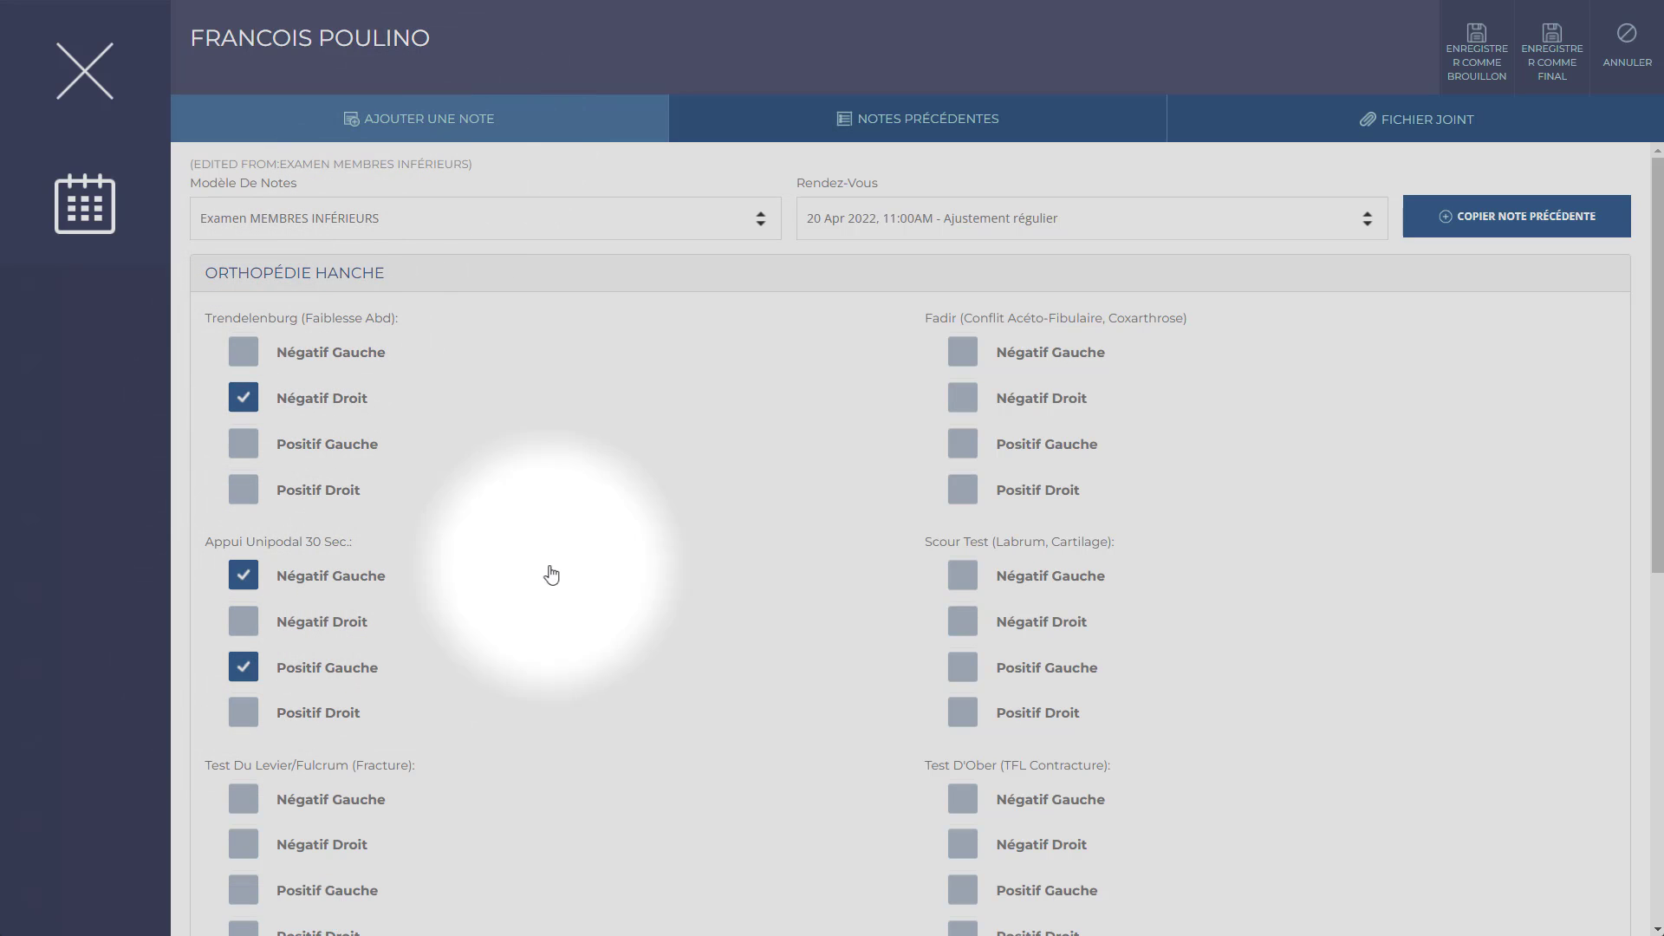
left_click(956, 446)
left_click(963, 621)
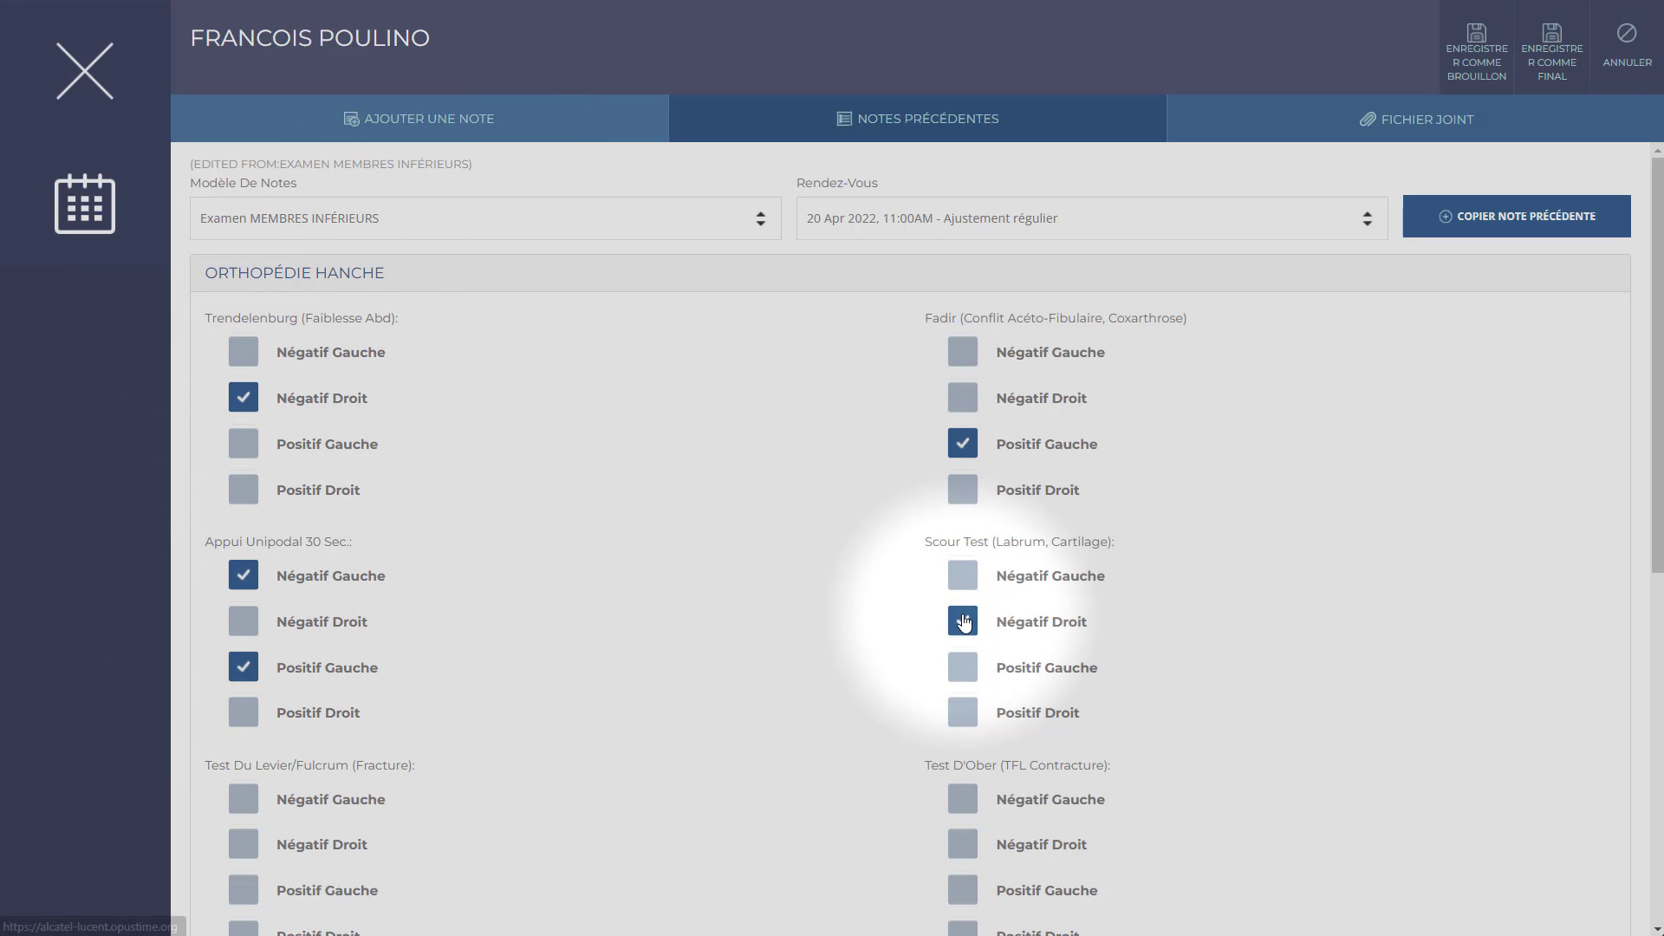
Step: In the Orthopédie Cheville/Pied section, mark Stress En Inversion as Gauche Négatif and Positif gauche
scroll(962, 620, "down", 9)
left_click(418, 641)
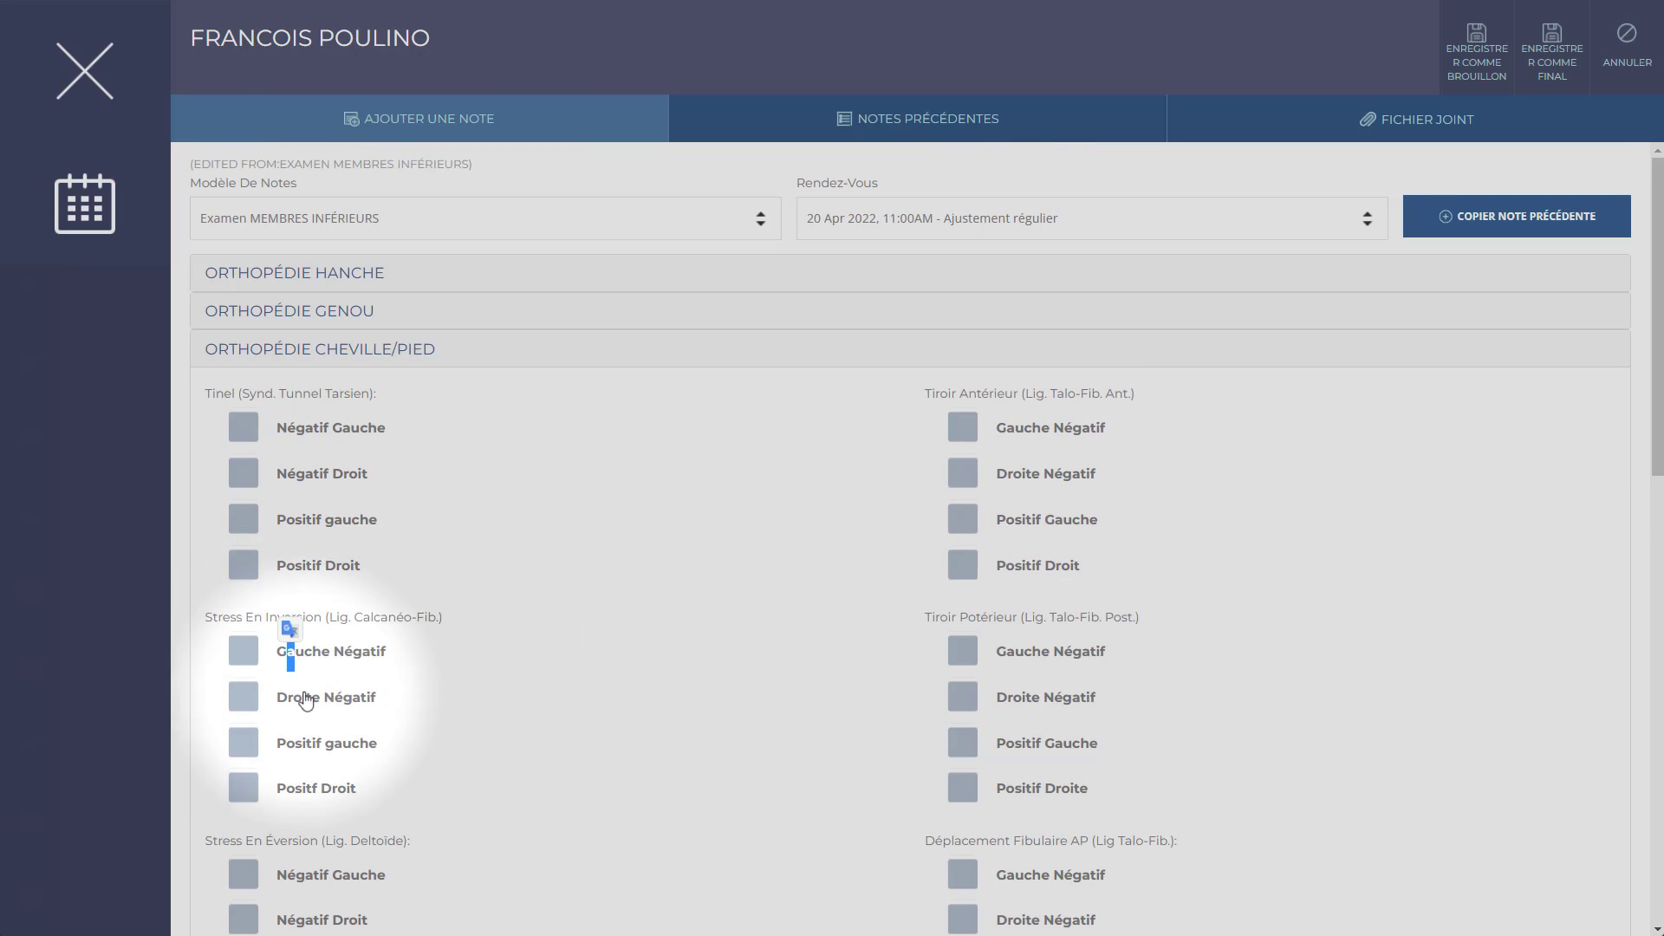
left_click(243, 743)
left_click(243, 651)
Step: Review the remaining Orthopédie Cheville/Pied tests, the Posture/Observations options and the Amplitude/Mouvement Résisté Cheville/Pied section
scroll(266, 662, "down", 7)
scroll(266, 662, "down", 6)
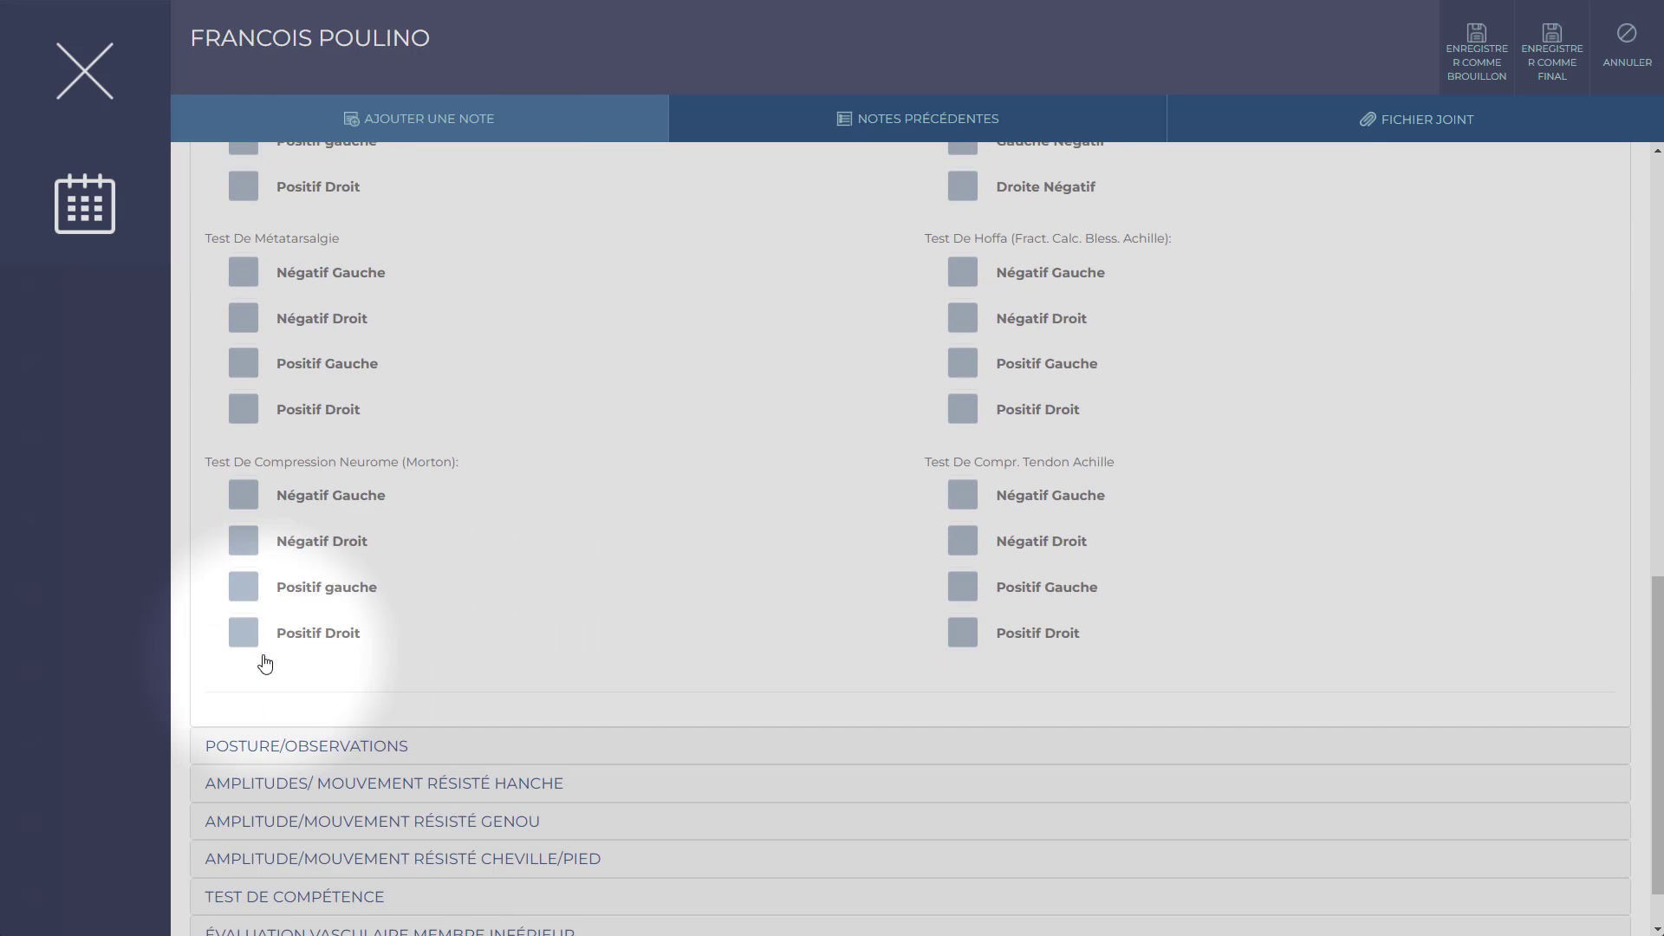
scroll(661, 416, "up", 12)
scroll(661, 418, "up", 1)
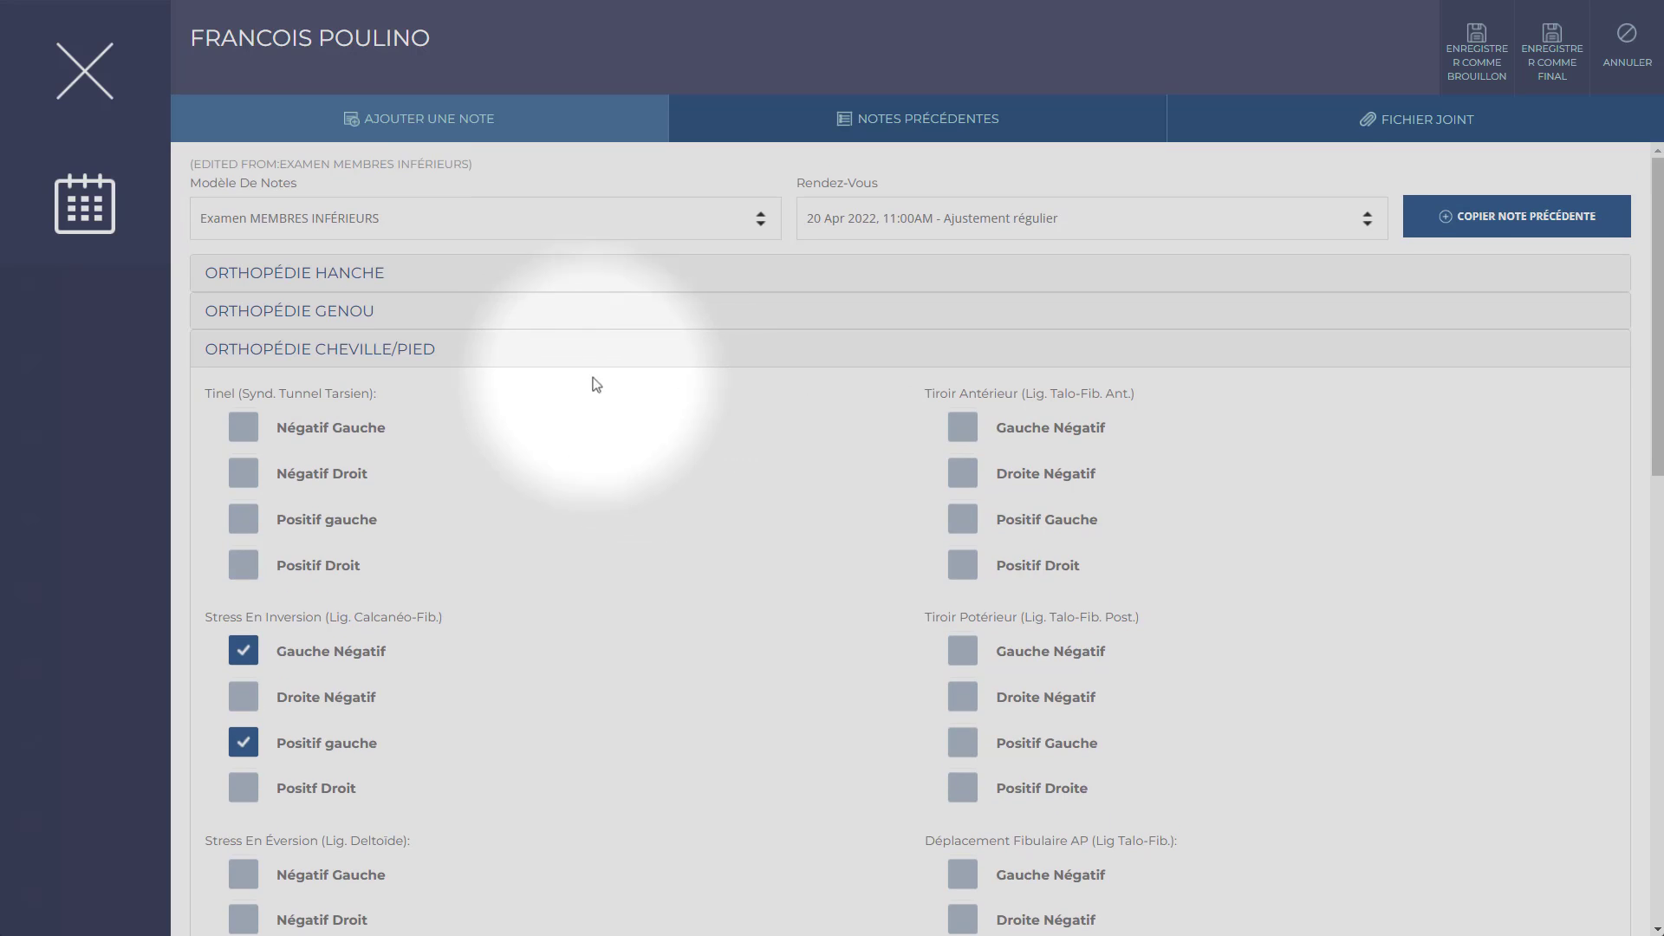
left_click(553, 364)
left_click(554, 392)
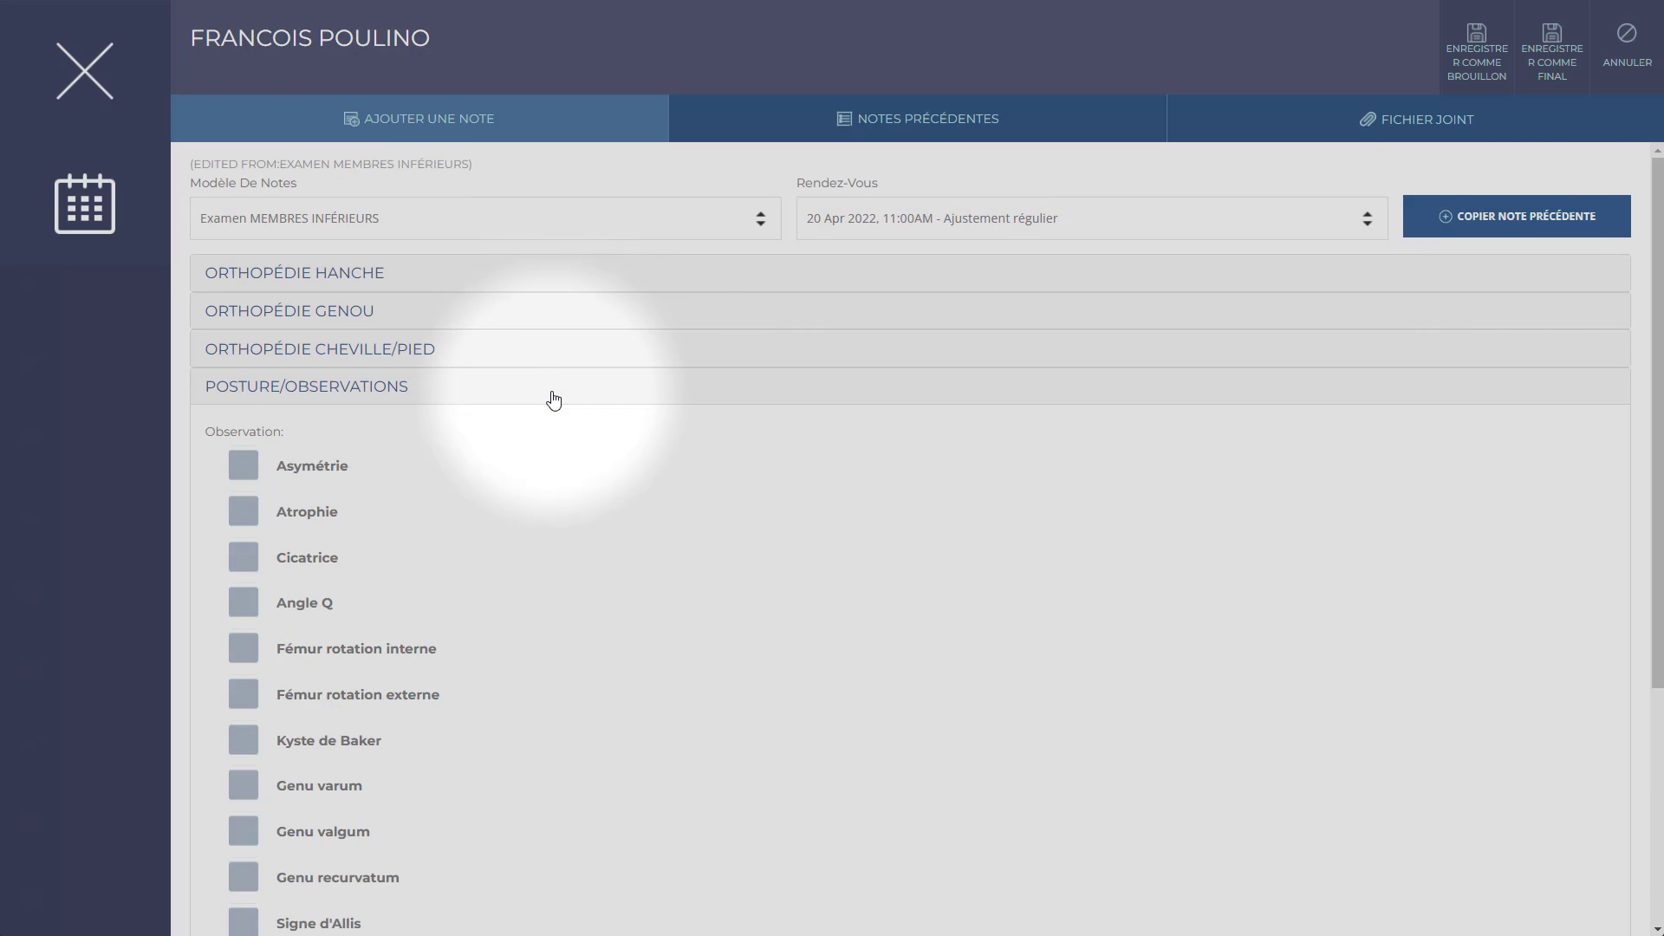
left_click(551, 397)
left_click(531, 511)
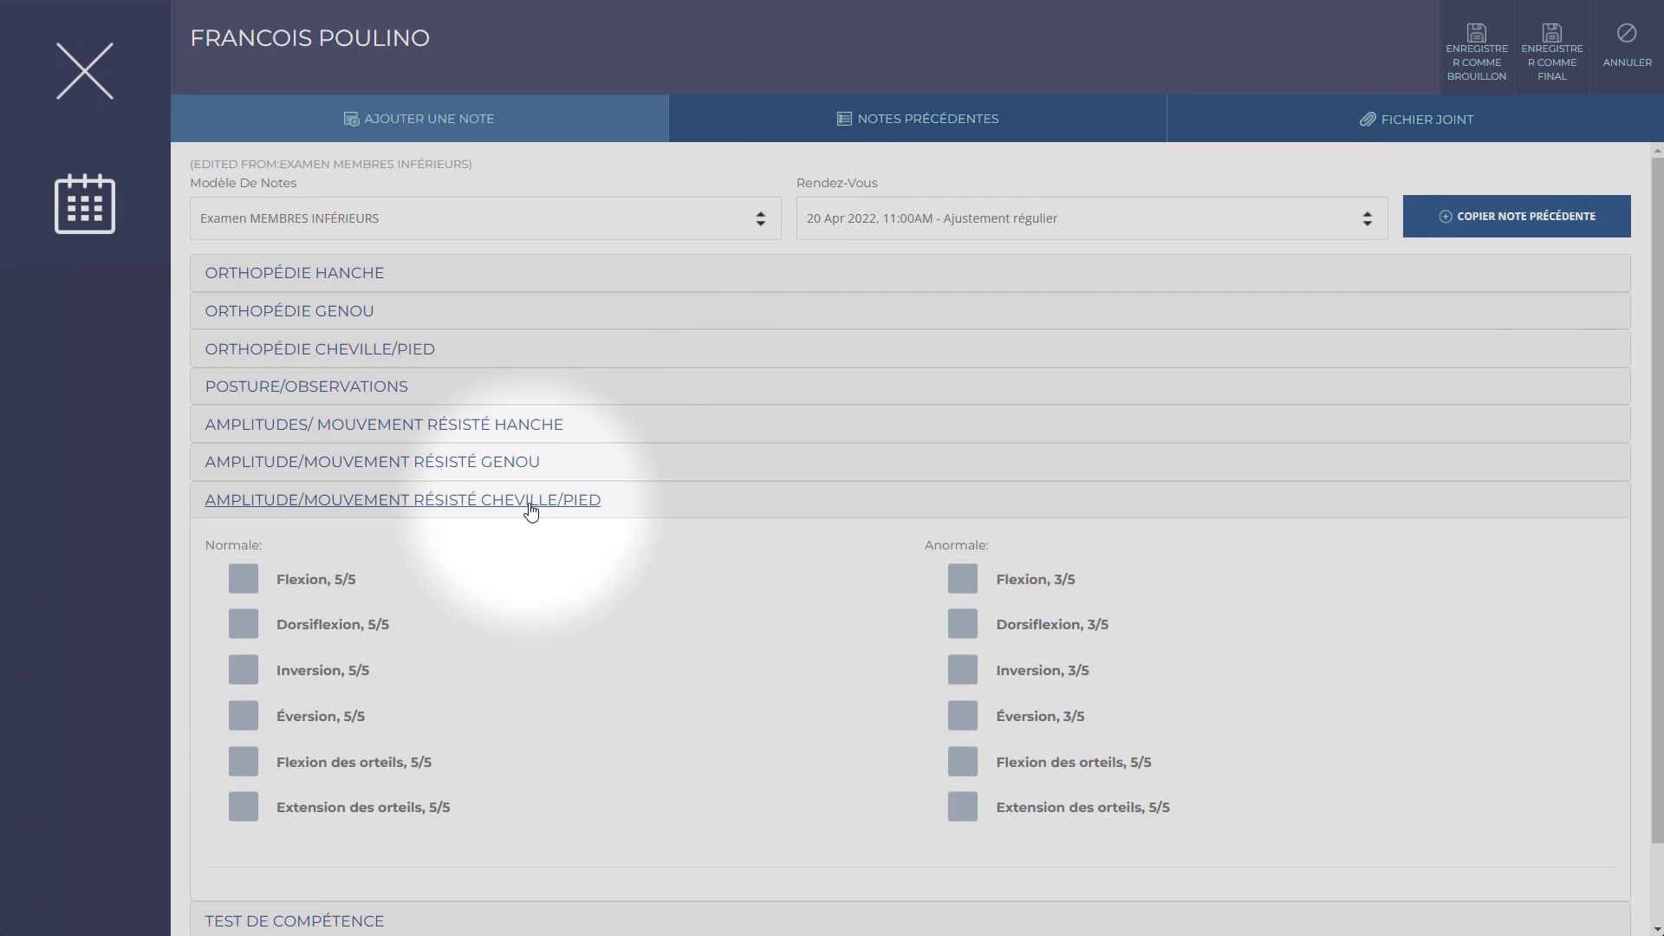
Step: In the Amplitude/Mouvement Résisté Genou section, mark Flexion 5/5 as Normale, and Flexion 3/5 and Extension 3/5 as Anormale
left_click(531, 513)
left_click(532, 547)
left_click(535, 550)
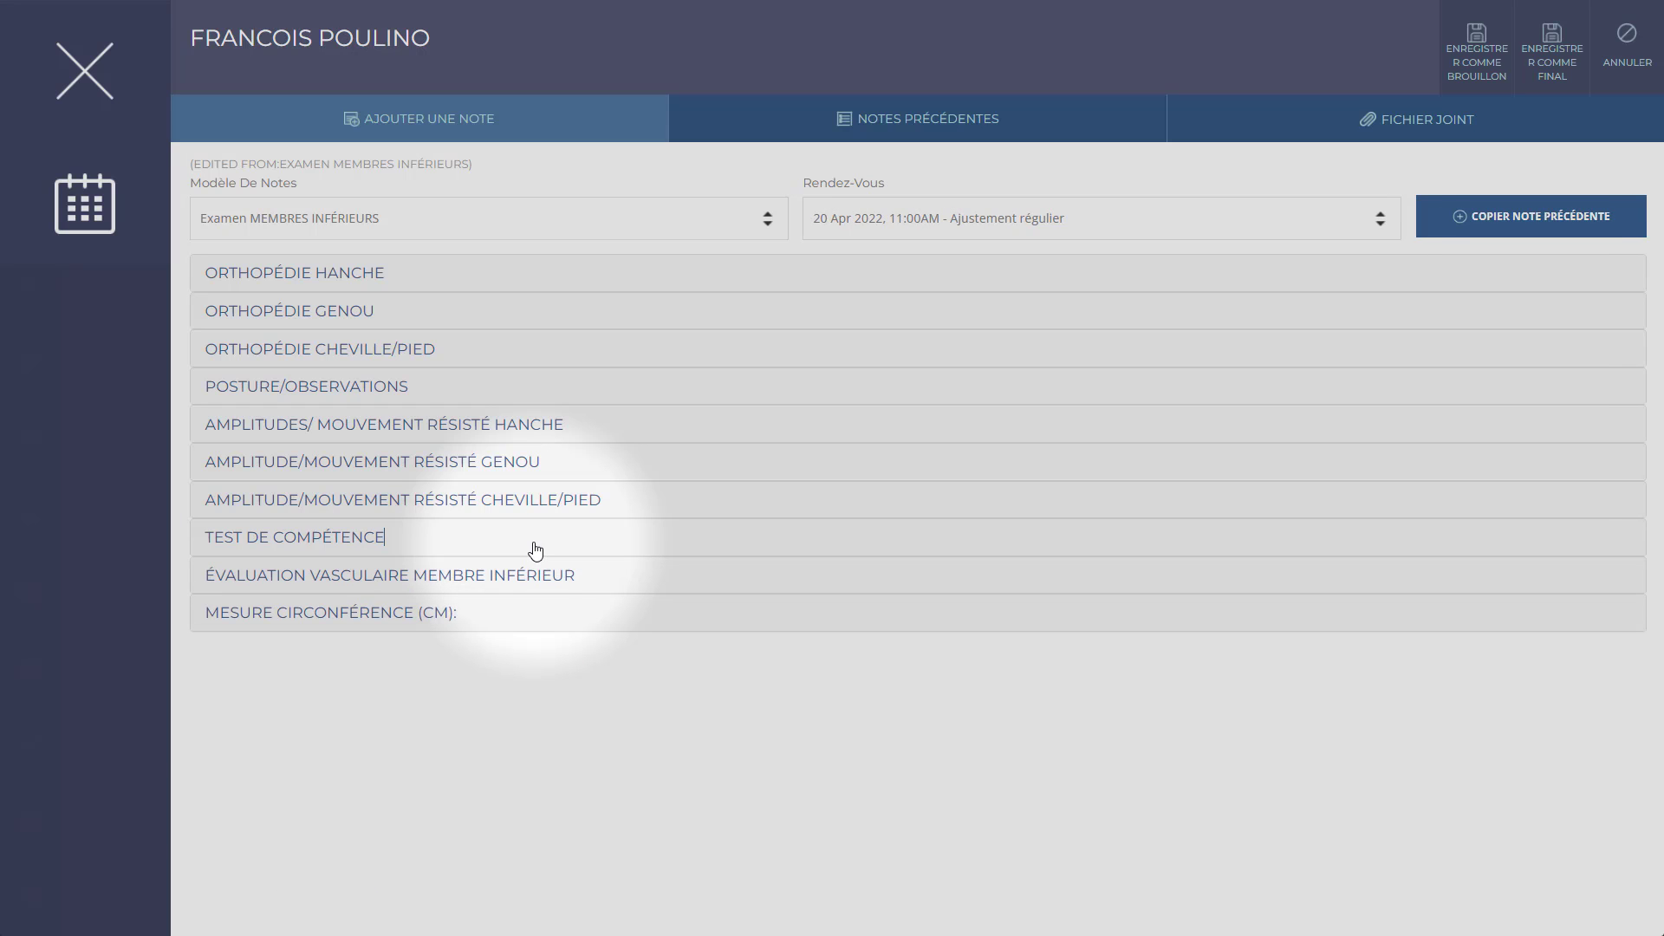
left_click(570, 475)
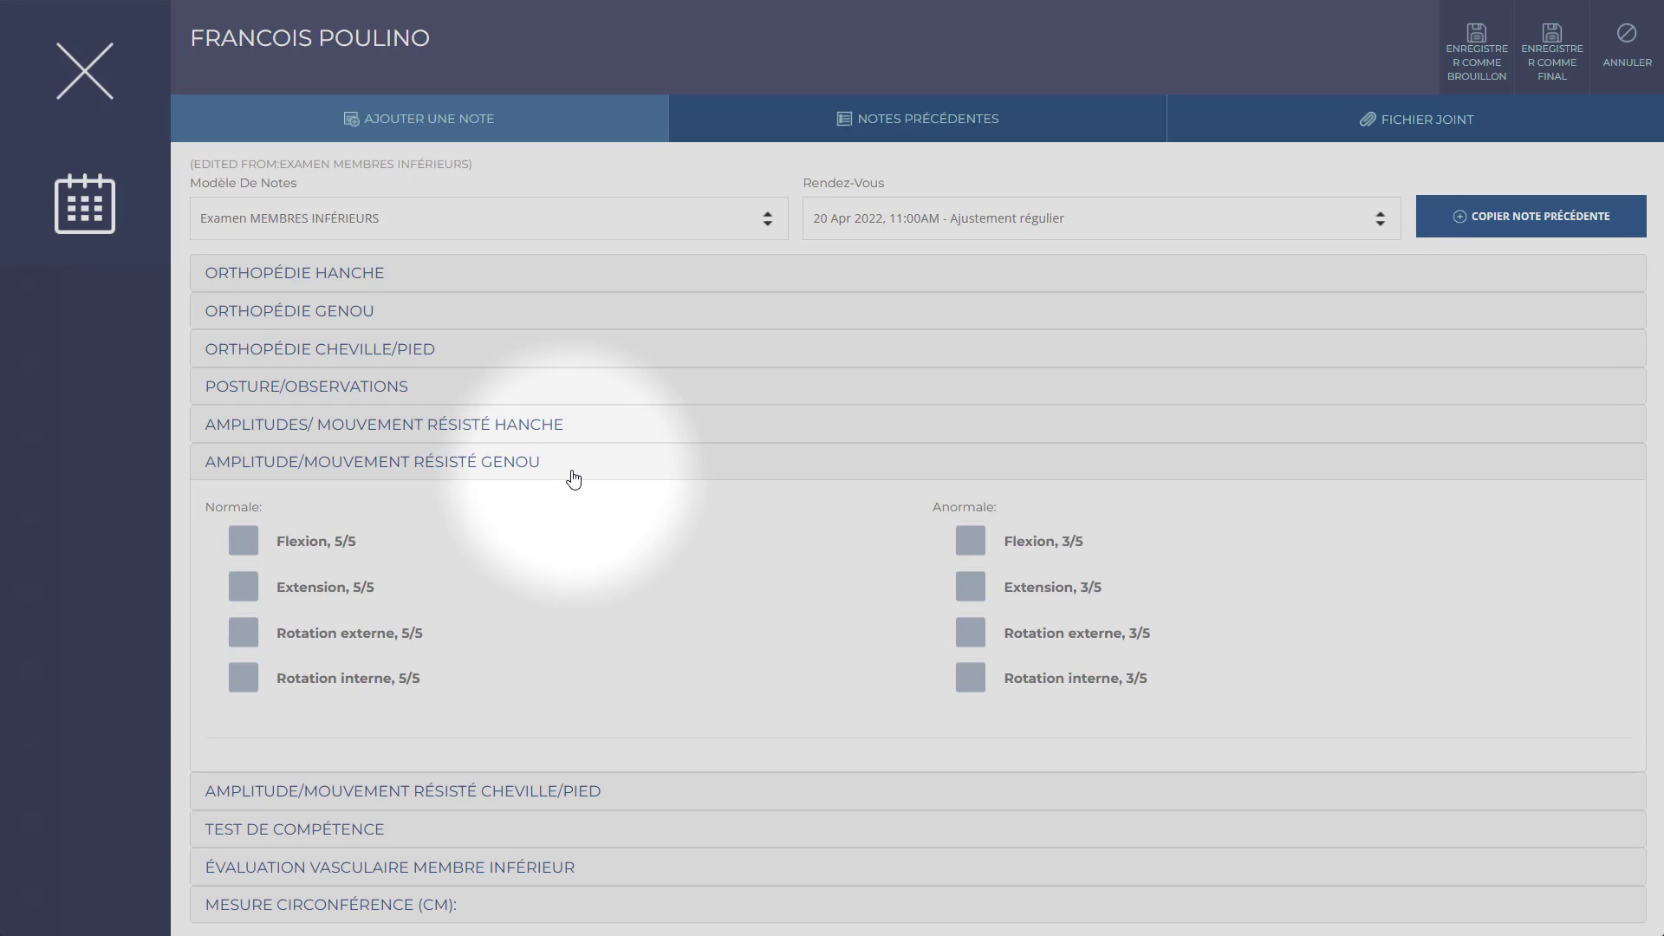
left_click(244, 540)
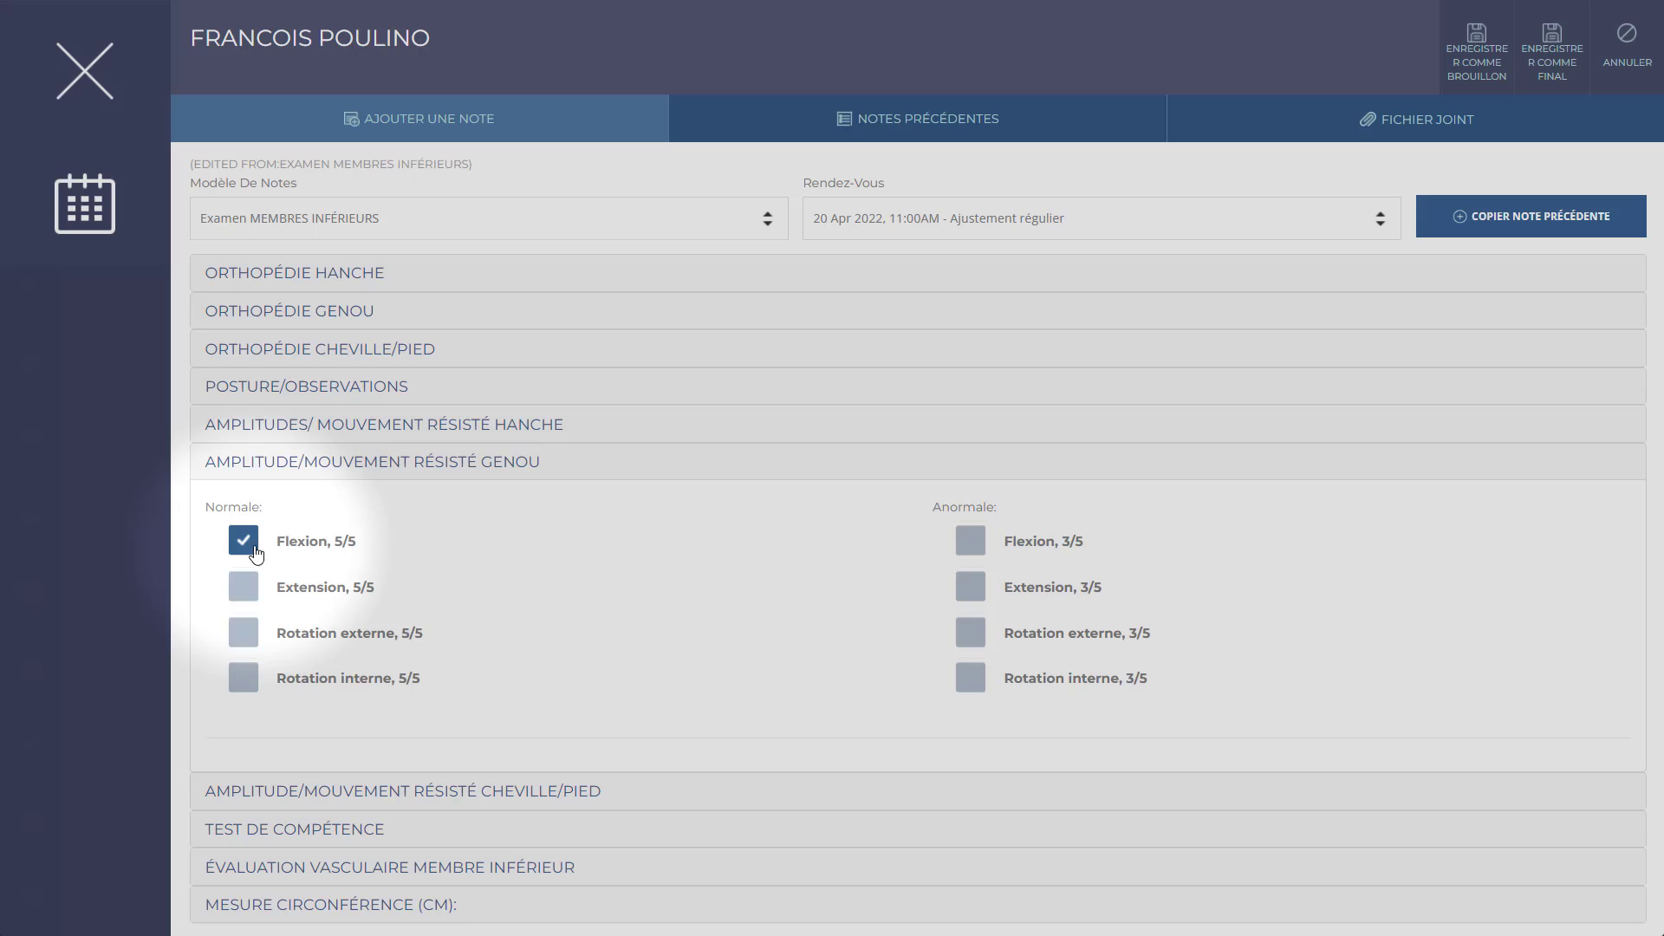
left_click(971, 540)
left_click(969, 588)
left_click(630, 473)
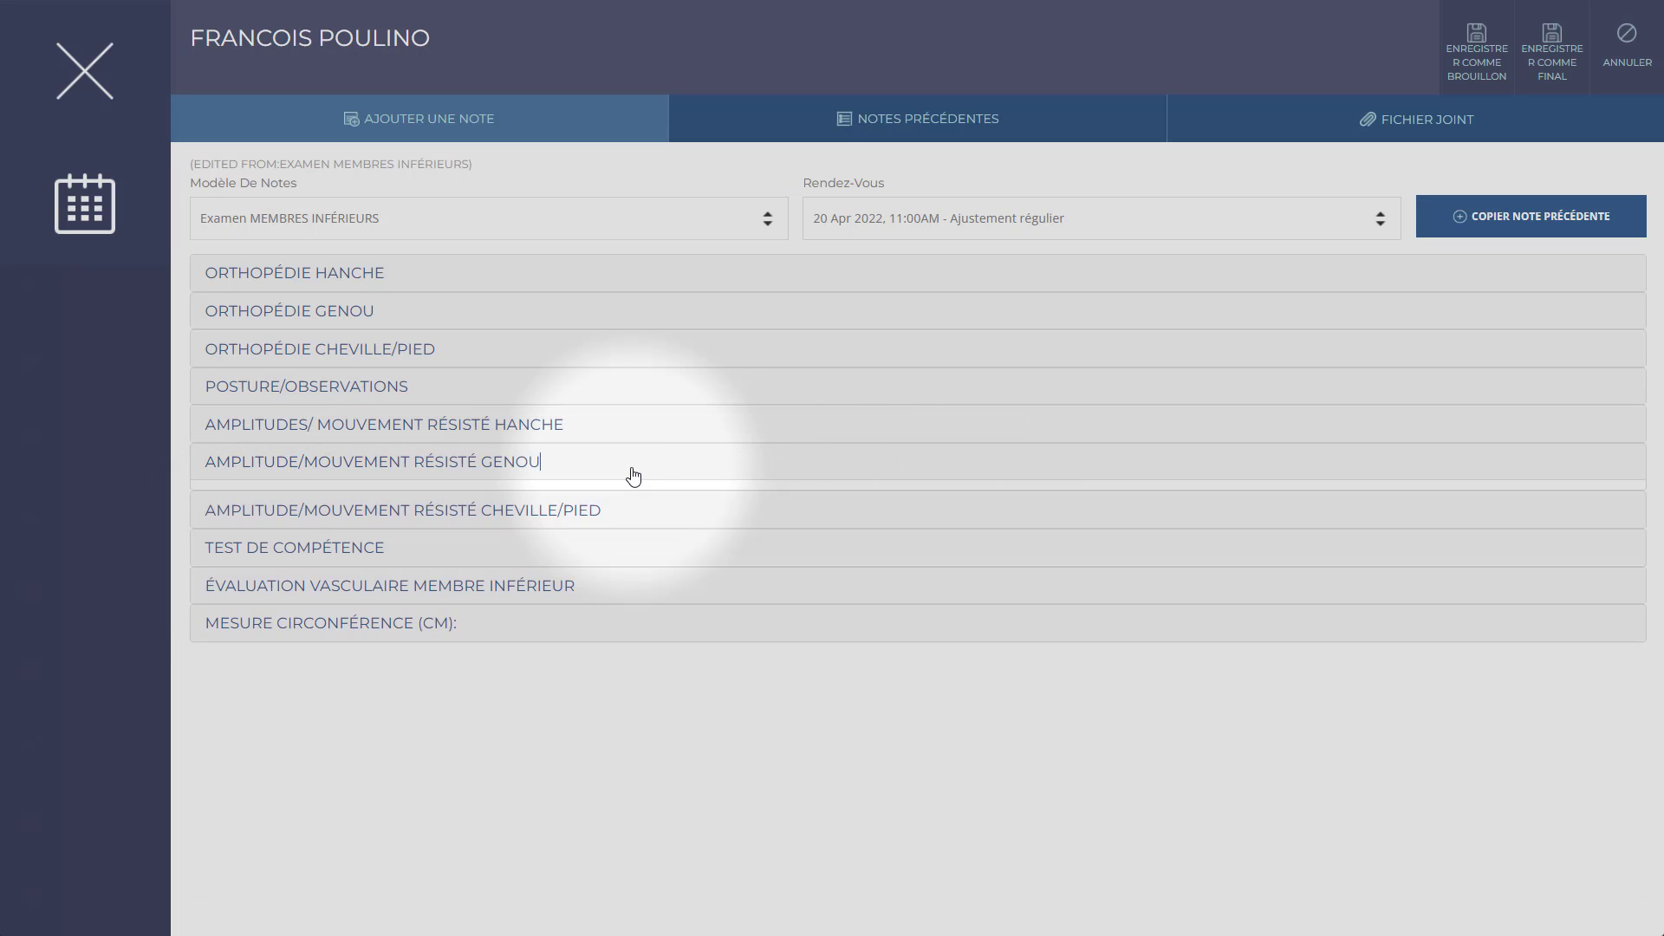
Step: Mark Inversion 5/5 as Normale in the Amplitude/Mouvement Résisté Cheville/Pied section and save the note as final
left_click(679, 510)
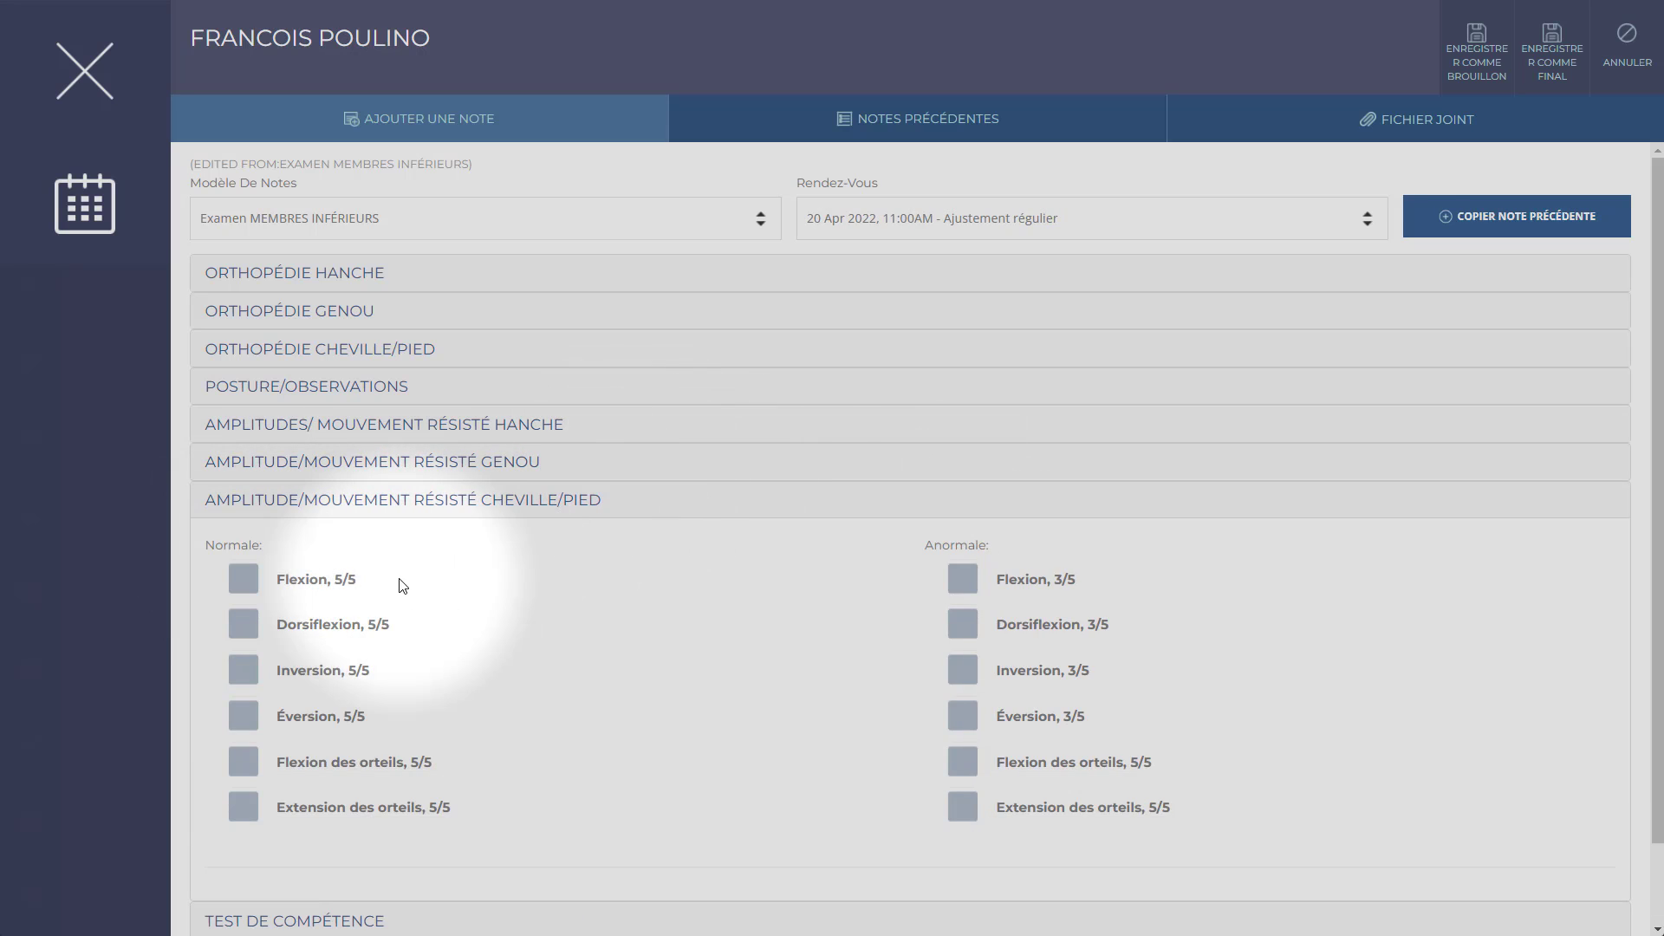
left_click(244, 669)
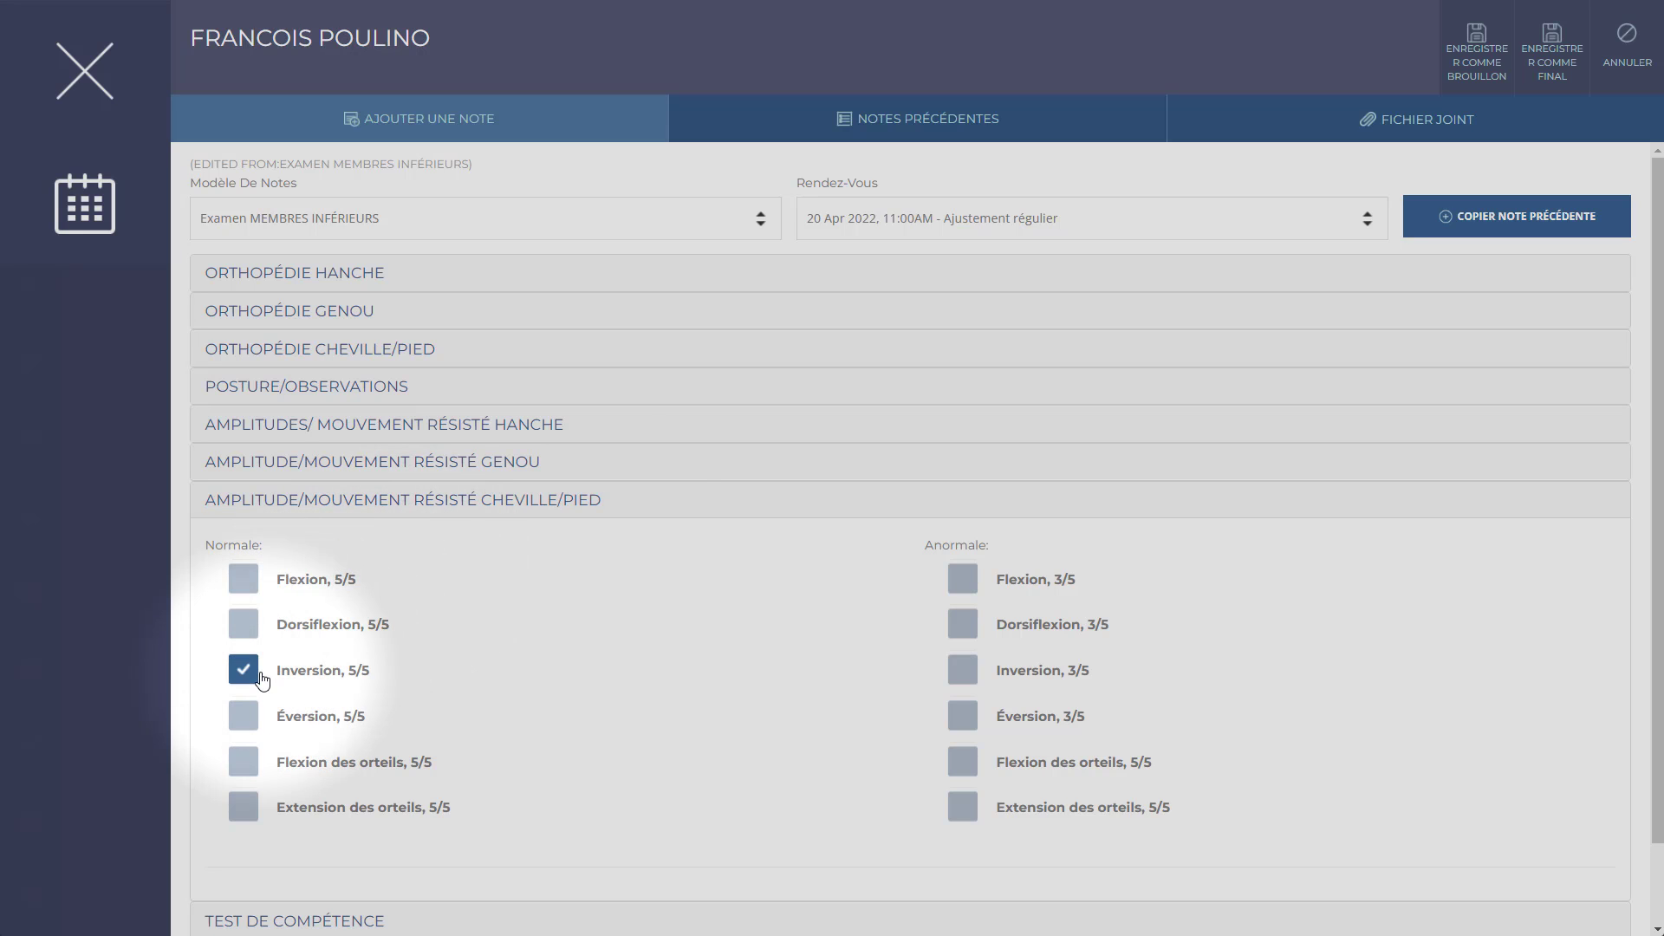
left_click(669, 514)
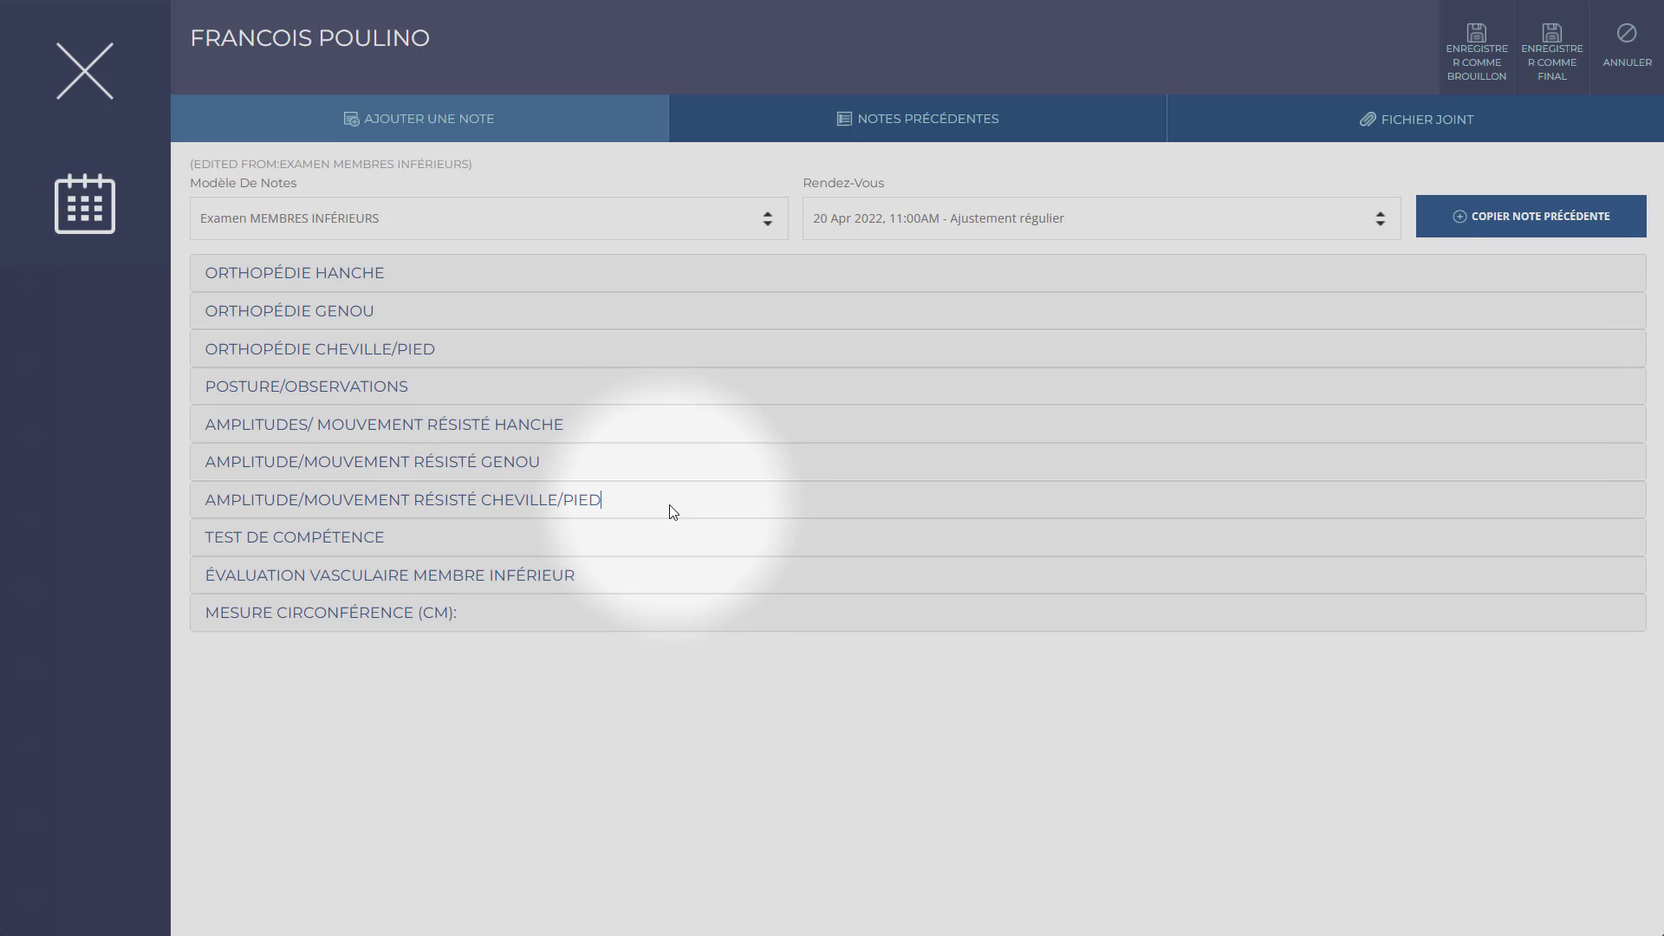
left_click(1556, 78)
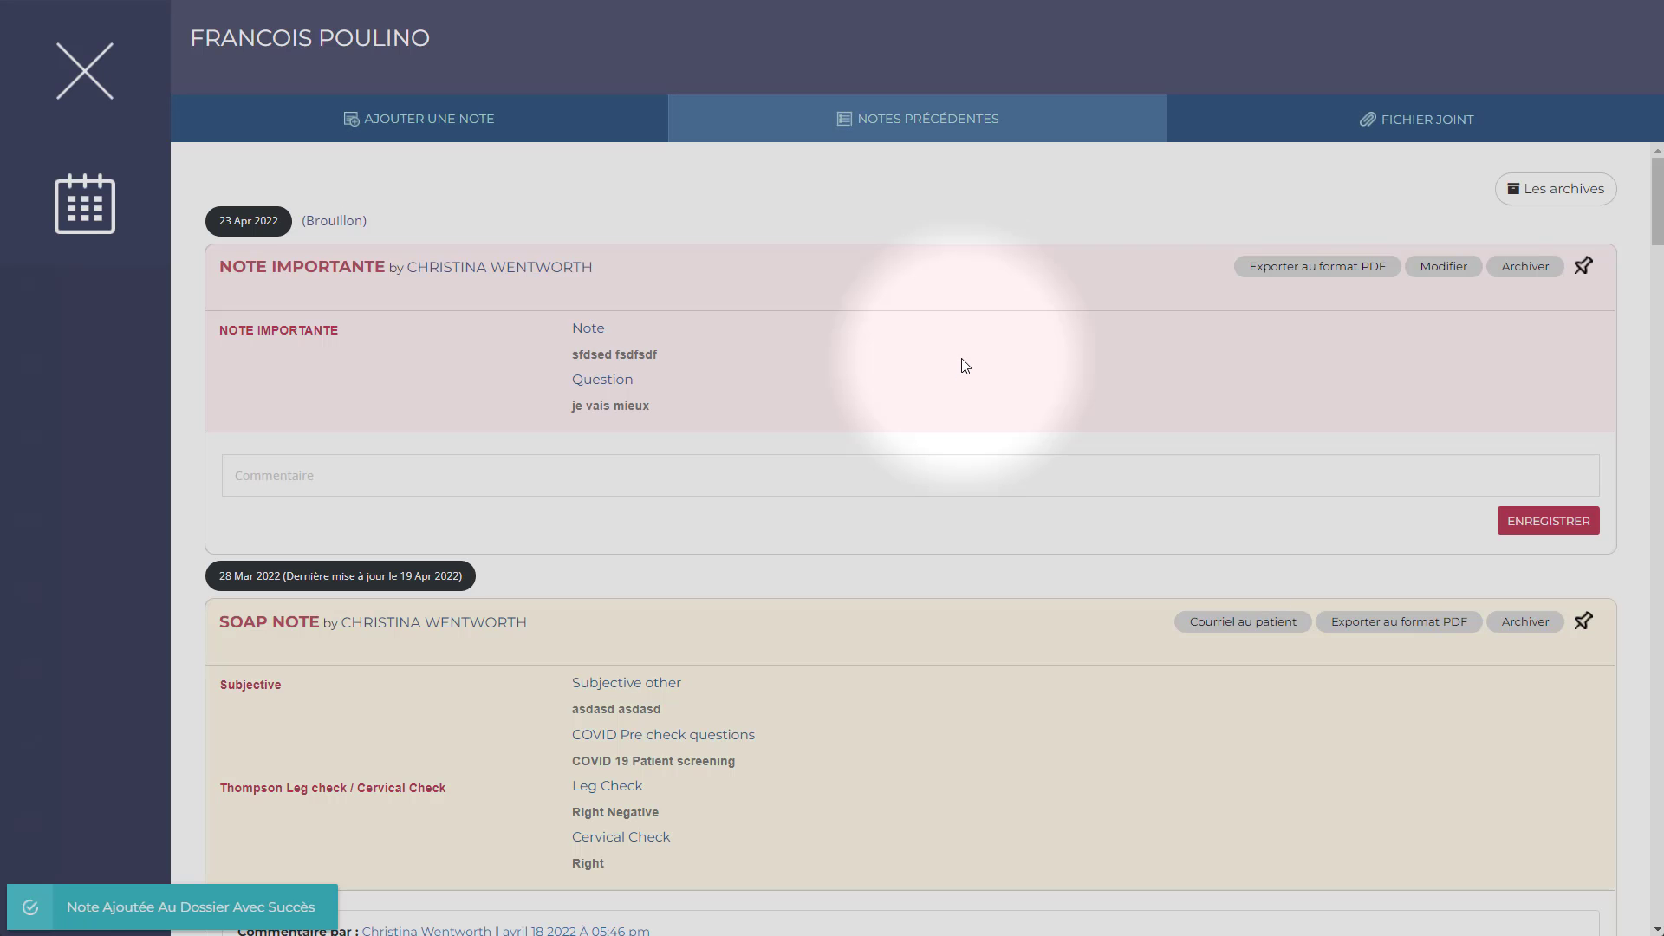
Step: Unpin the SOAP Note and the Note Importante draft in the patient's previous notes
scroll(965, 365, "down", 3)
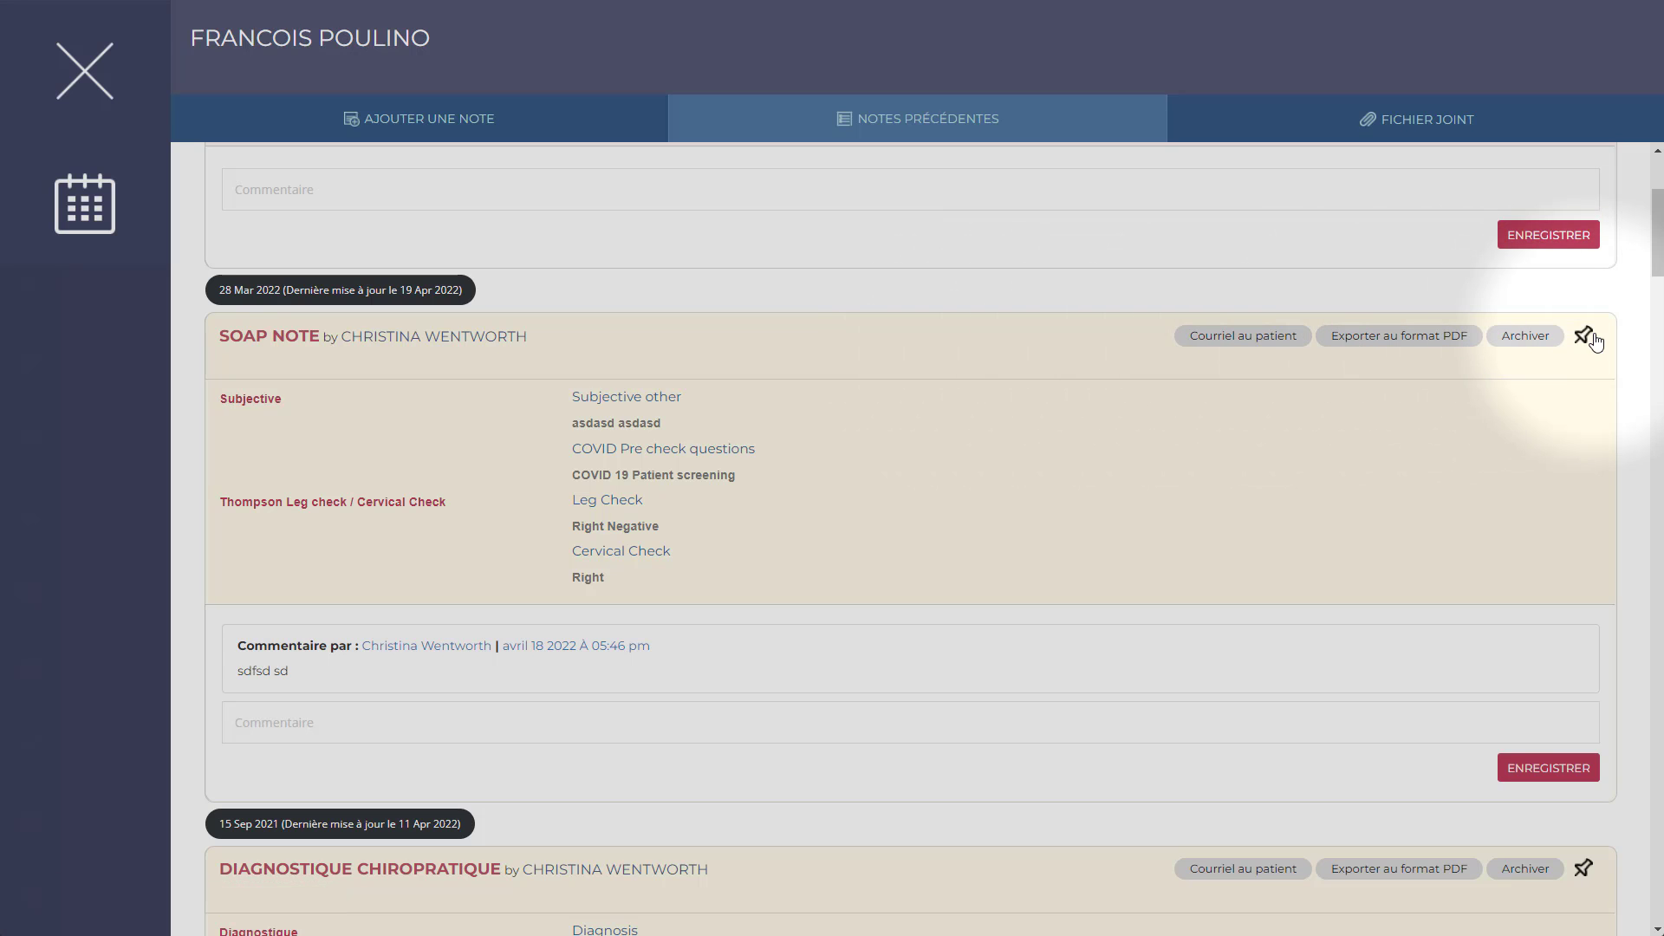
scroll(1597, 340, "down", 4)
scroll(1597, 340, "down", 6)
scroll(1552, 483, "up", 3)
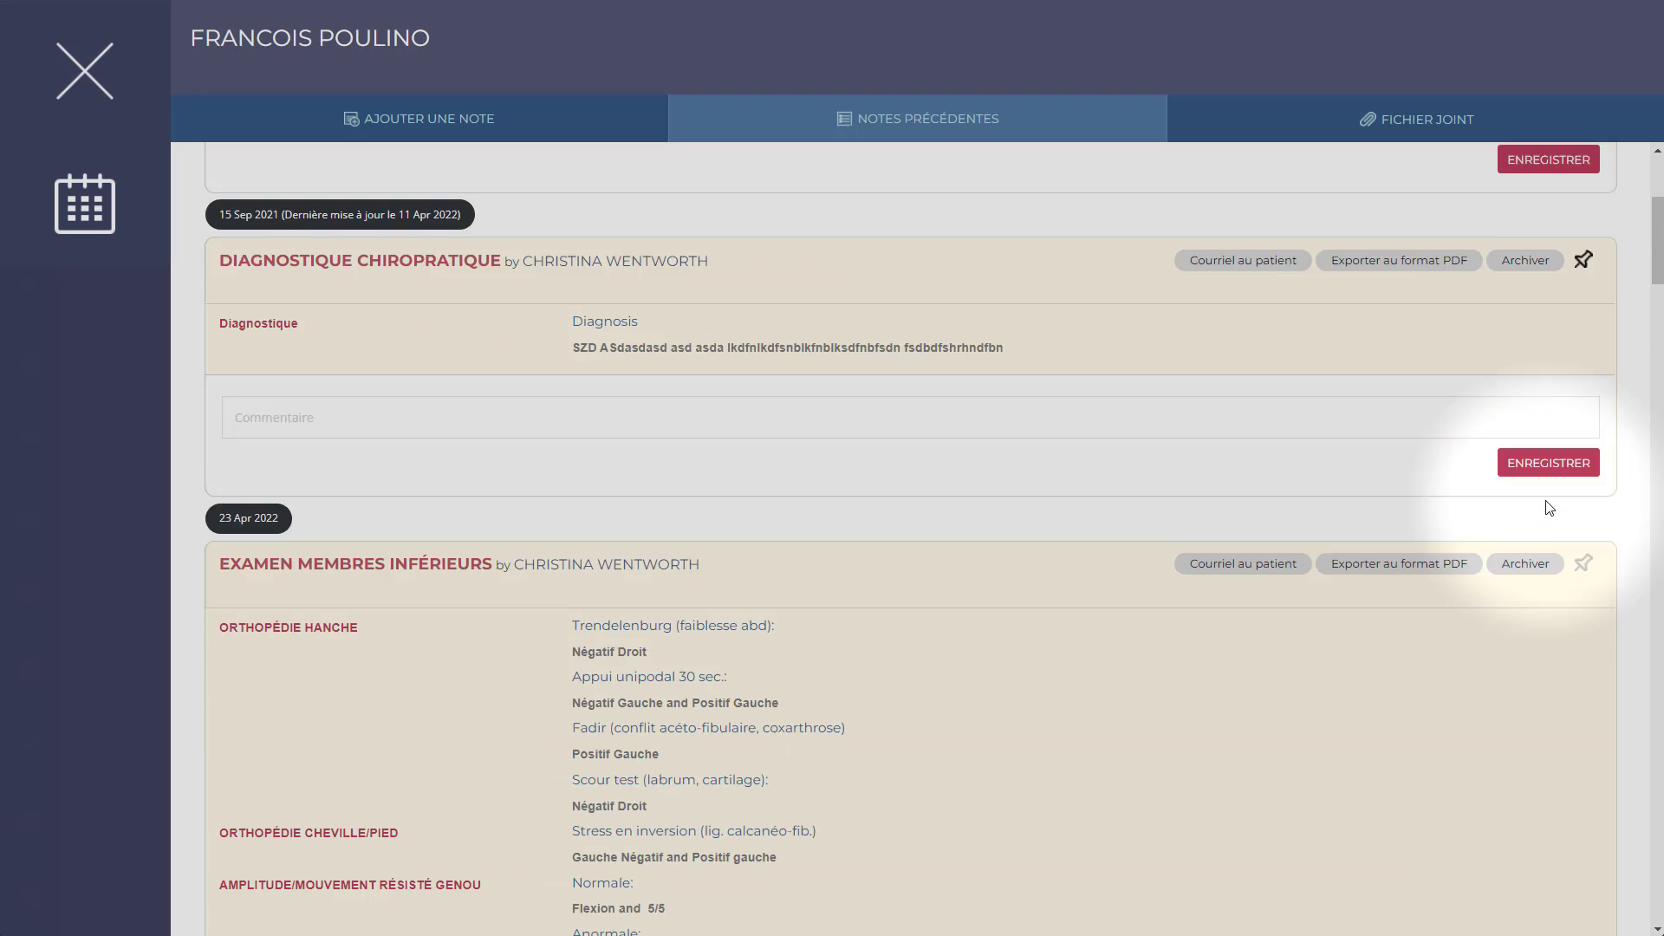
scroll(1553, 538, "down", 3)
scroll(1556, 586, "up", 1)
scroll(1560, 592, "up", 5)
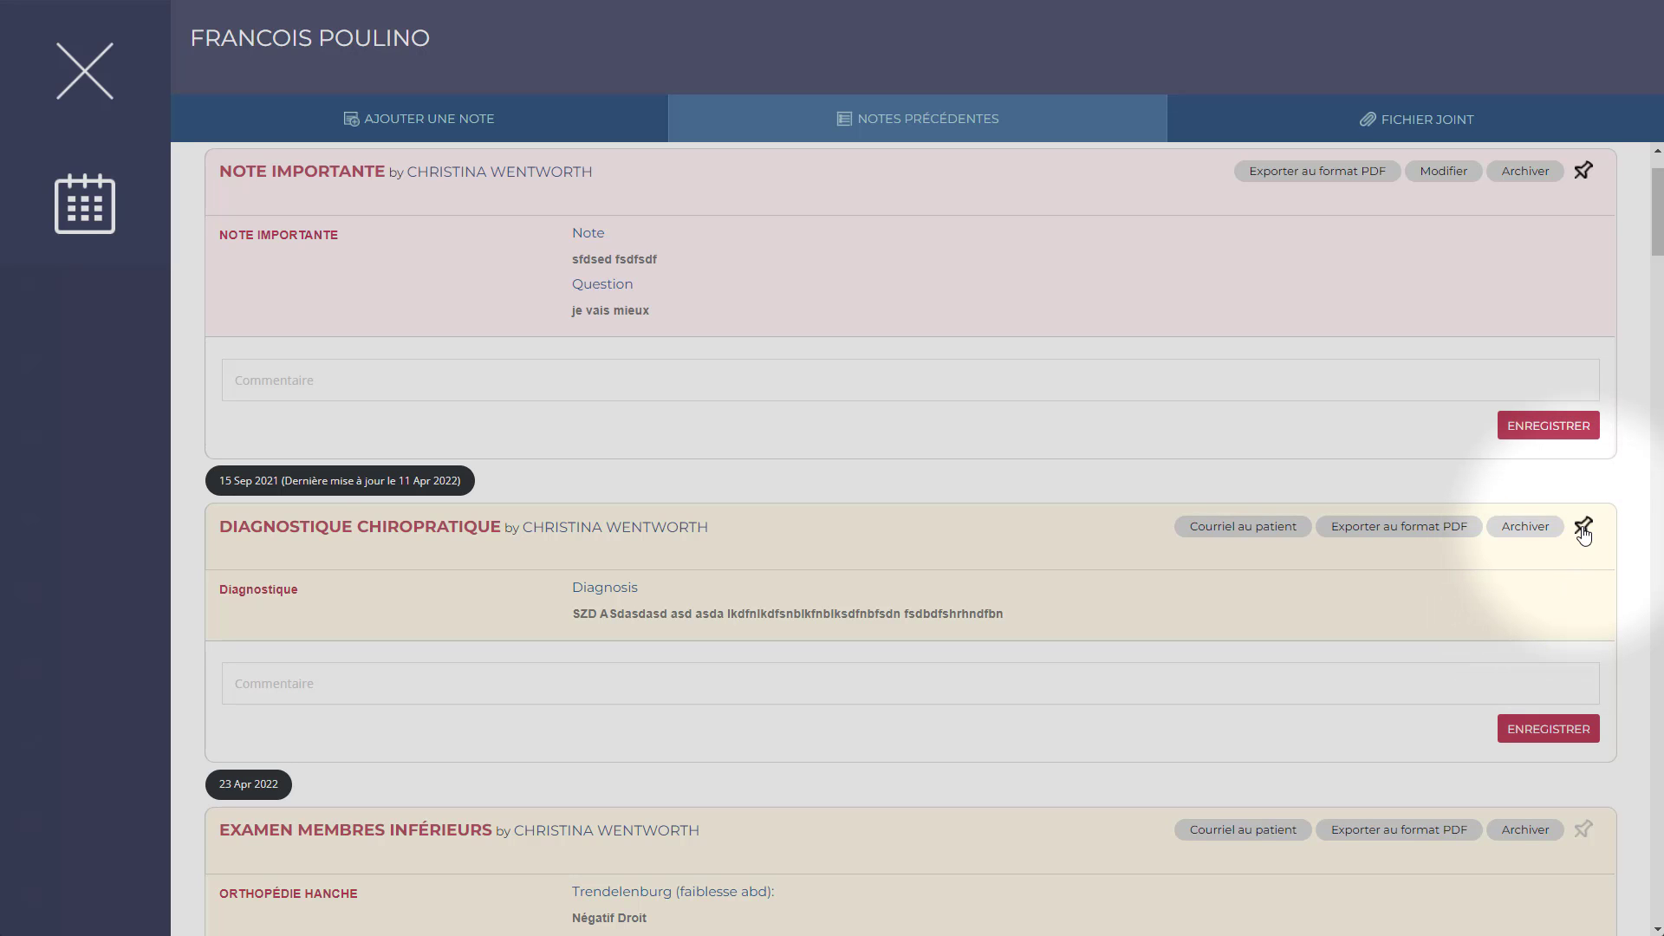
left_click(1583, 171)
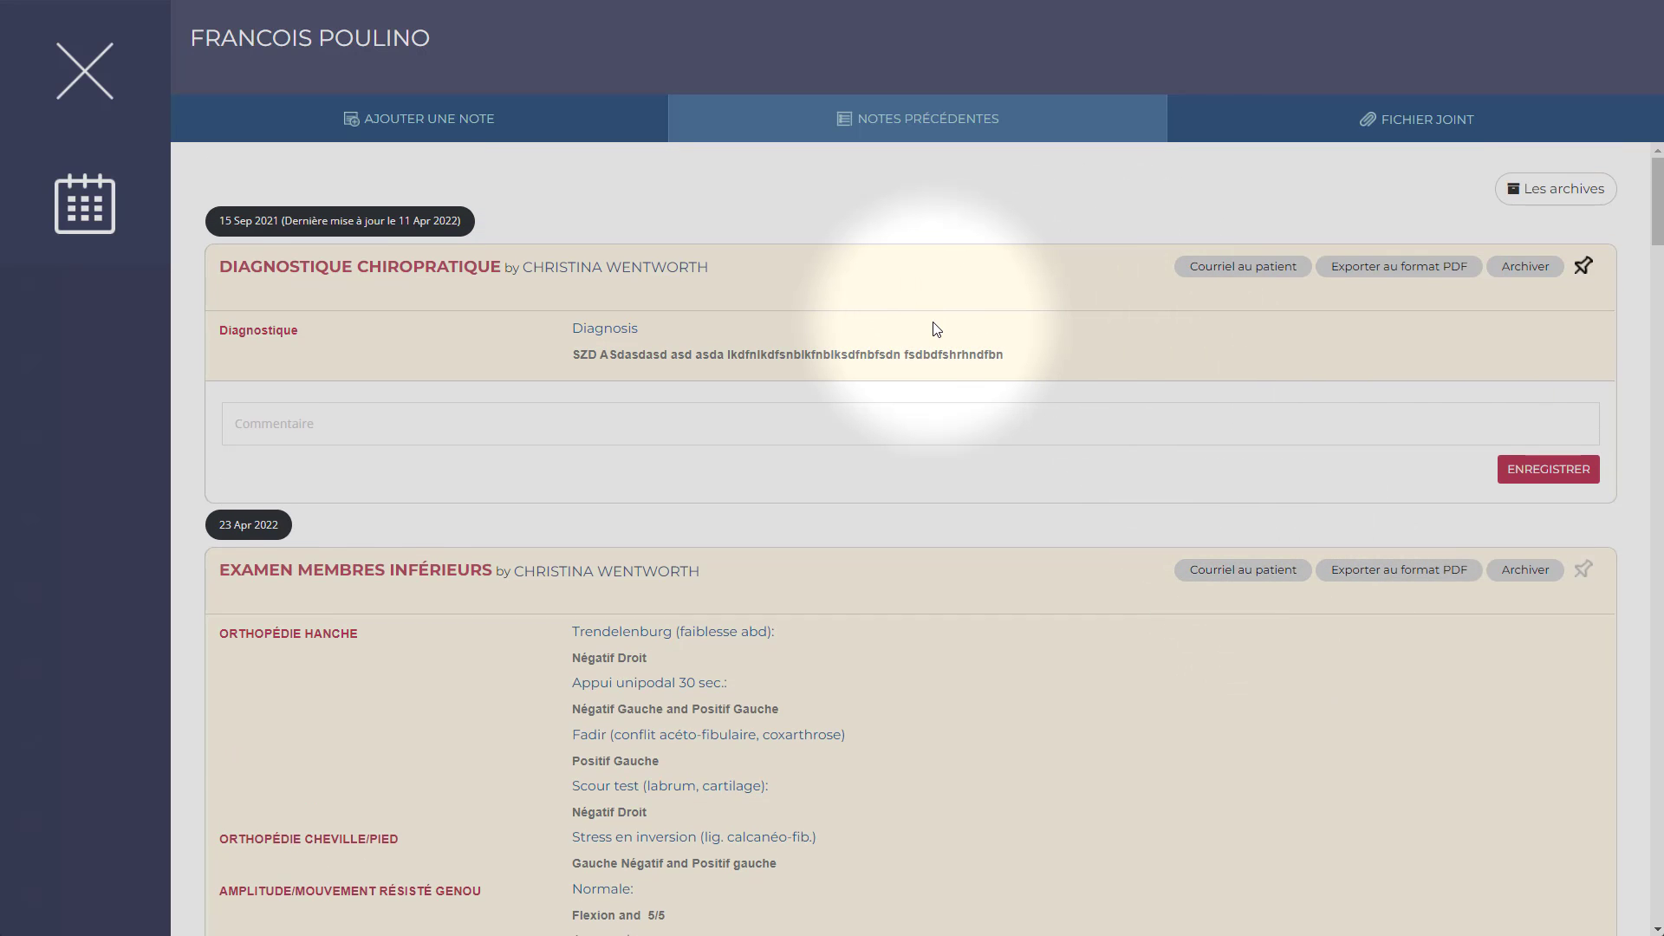
Step: Pin the Exam Test note dated 20 Apr 2022 and check its annotated body images
scroll(936, 329, "down", 15)
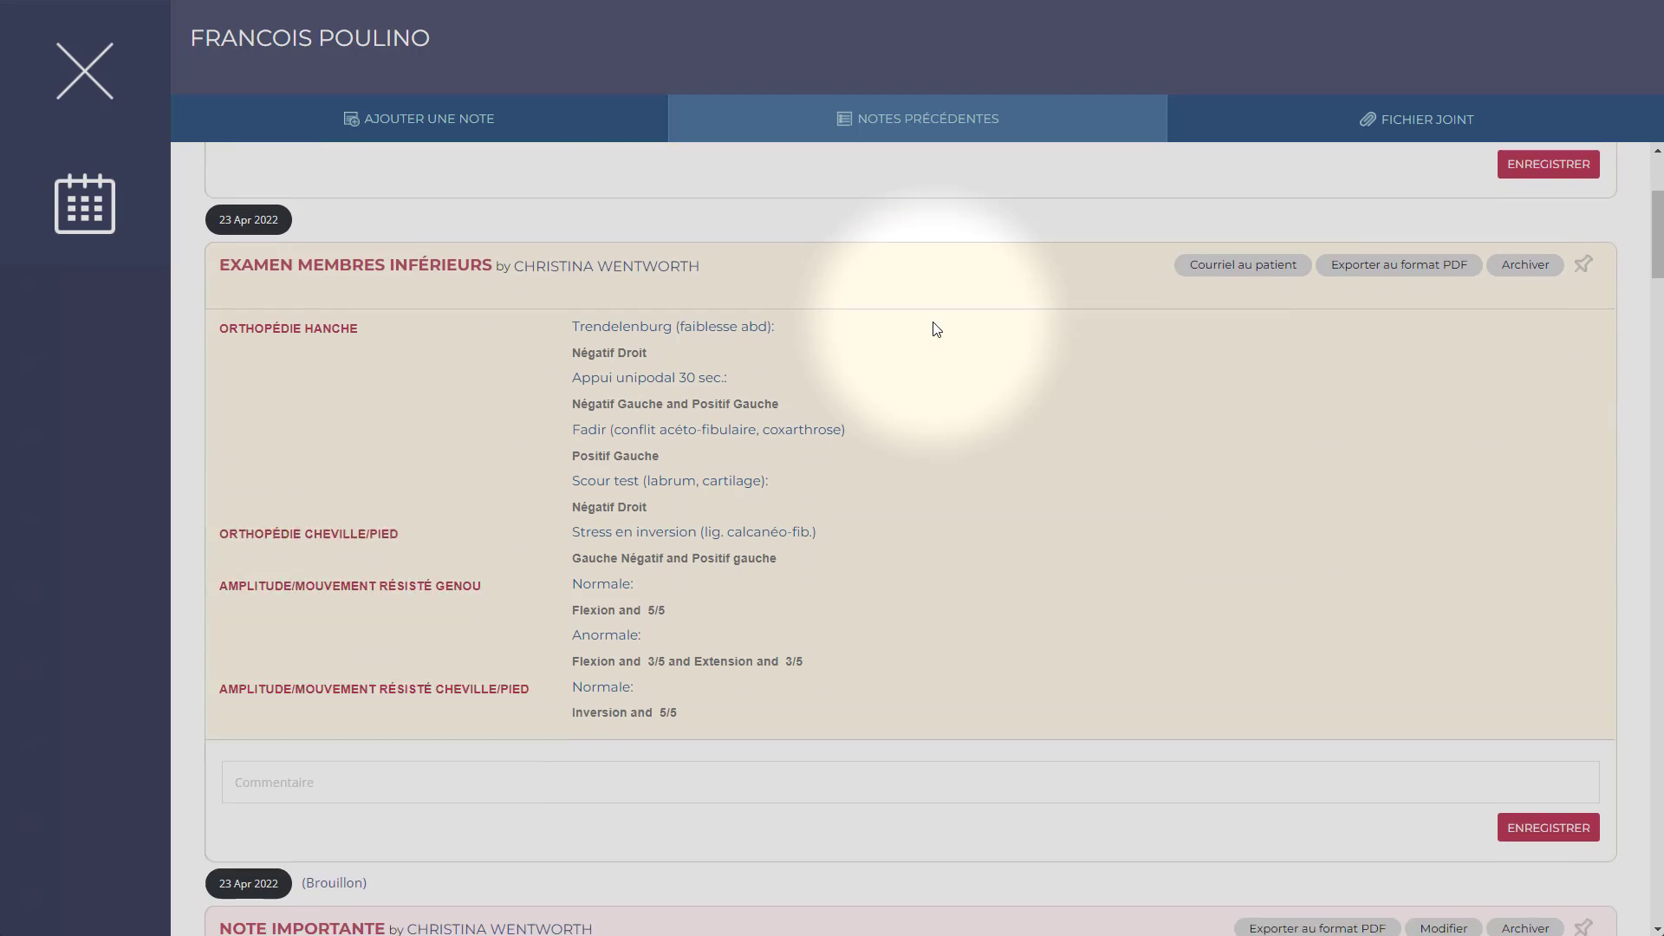
scroll(940, 422, "up", 15)
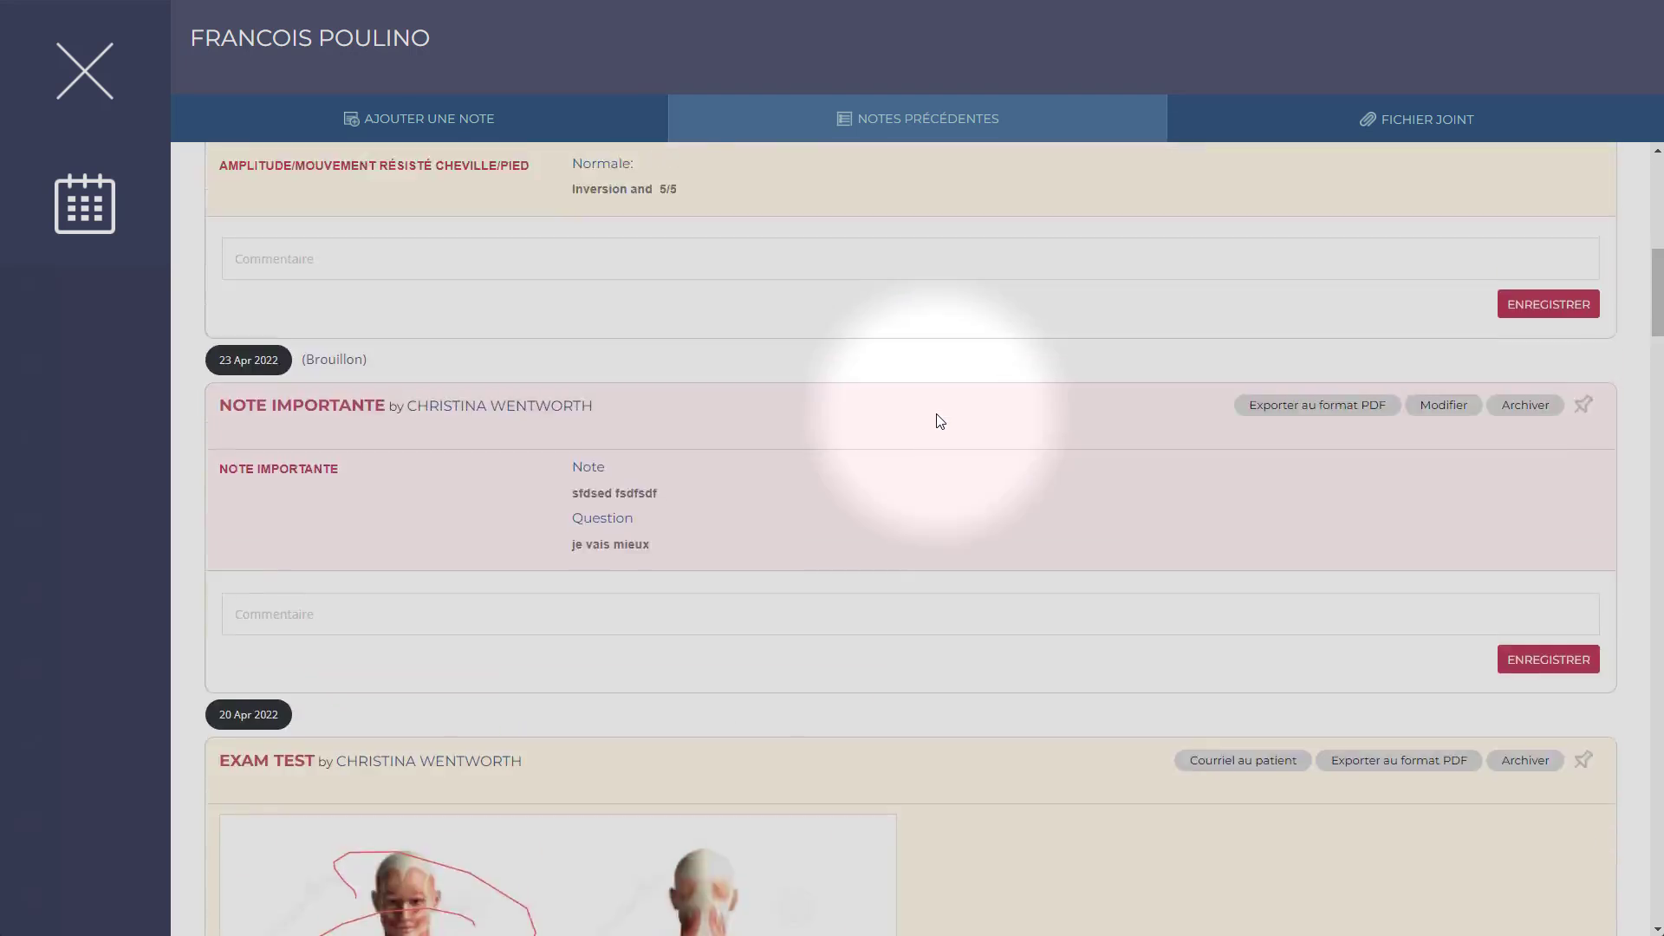
scroll(1211, 583, "down", 10)
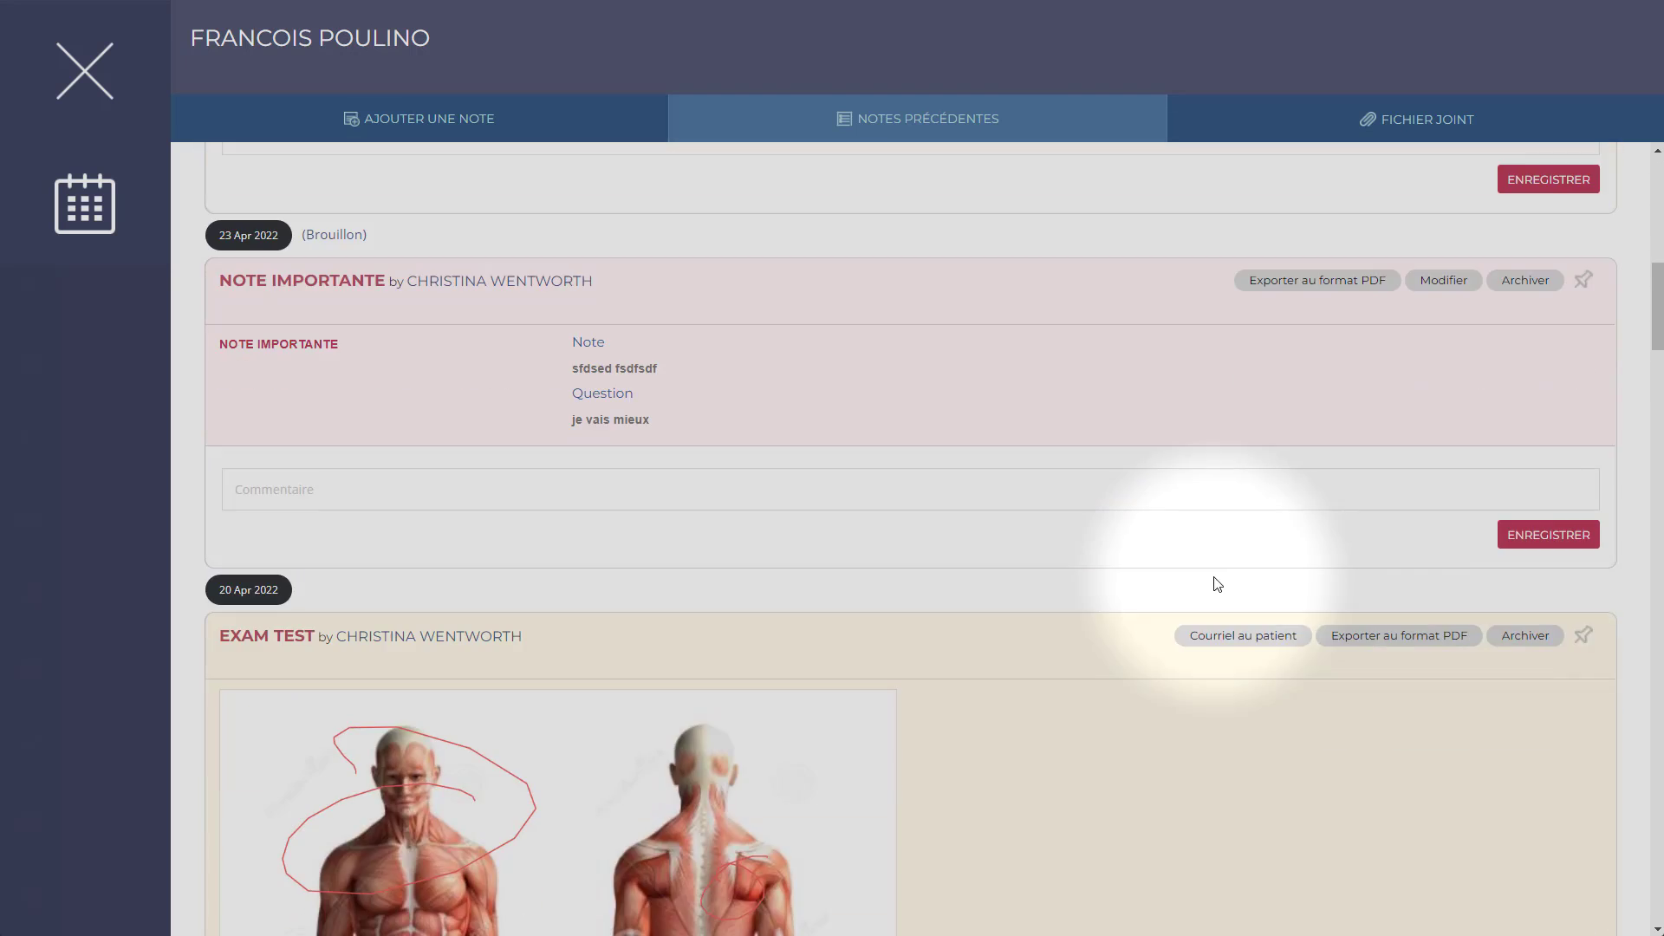
left_click(1585, 637)
scroll(1251, 650, "up", 15)
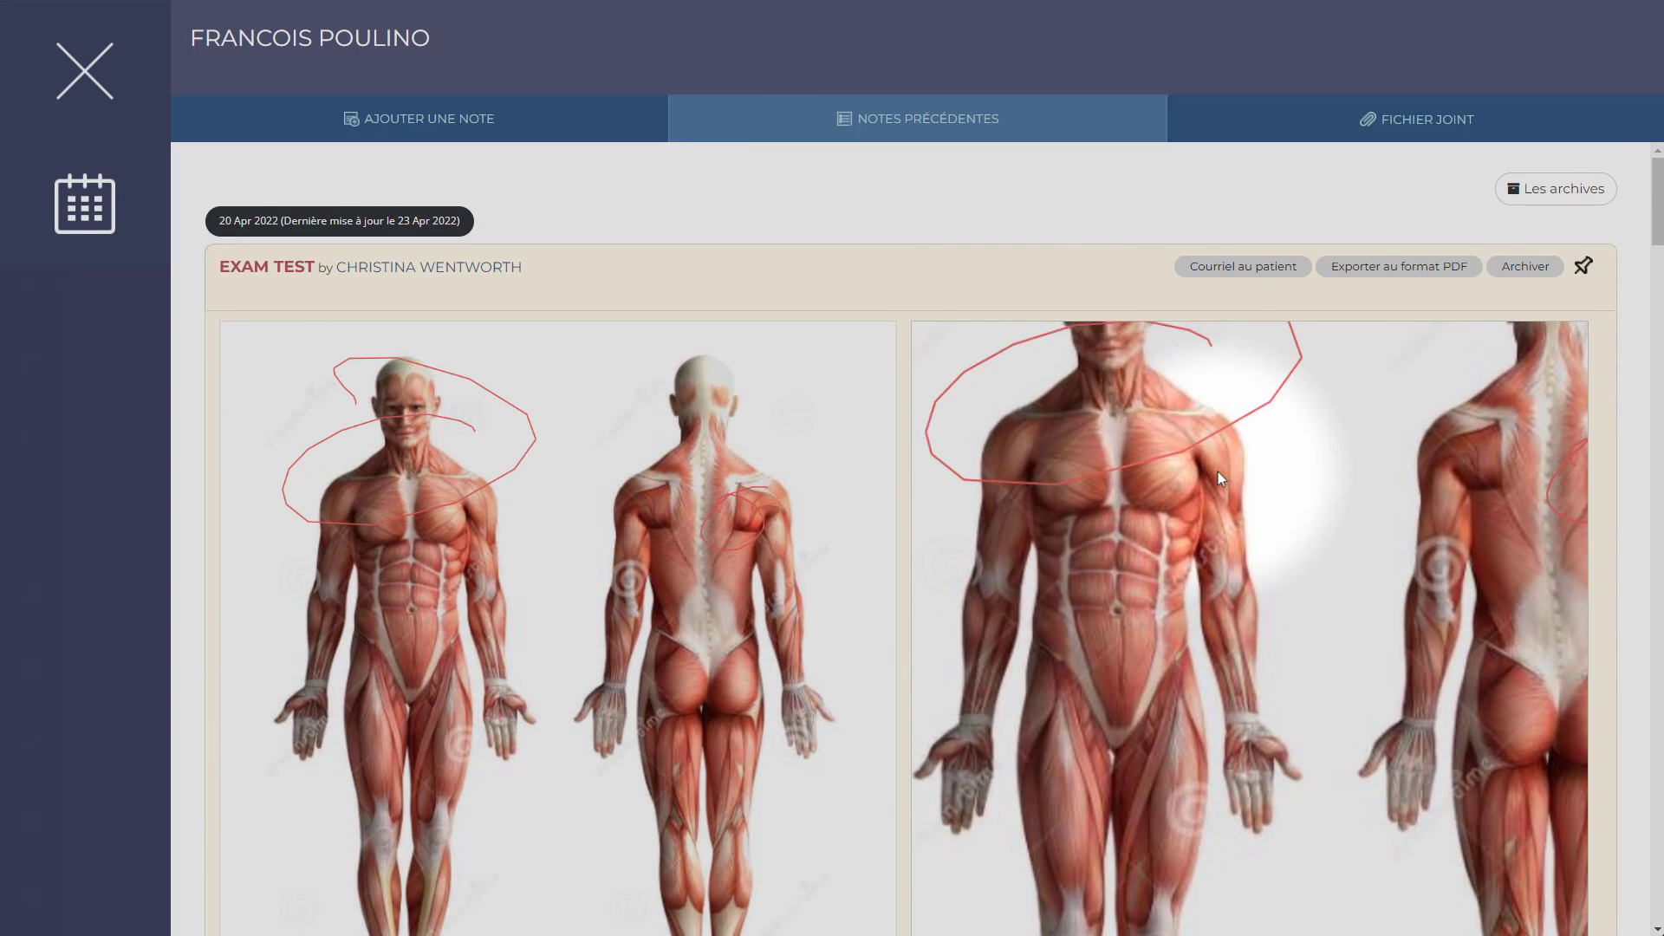
scroll(1209, 440, "down", 5)
scroll(1213, 440, "up", 5)
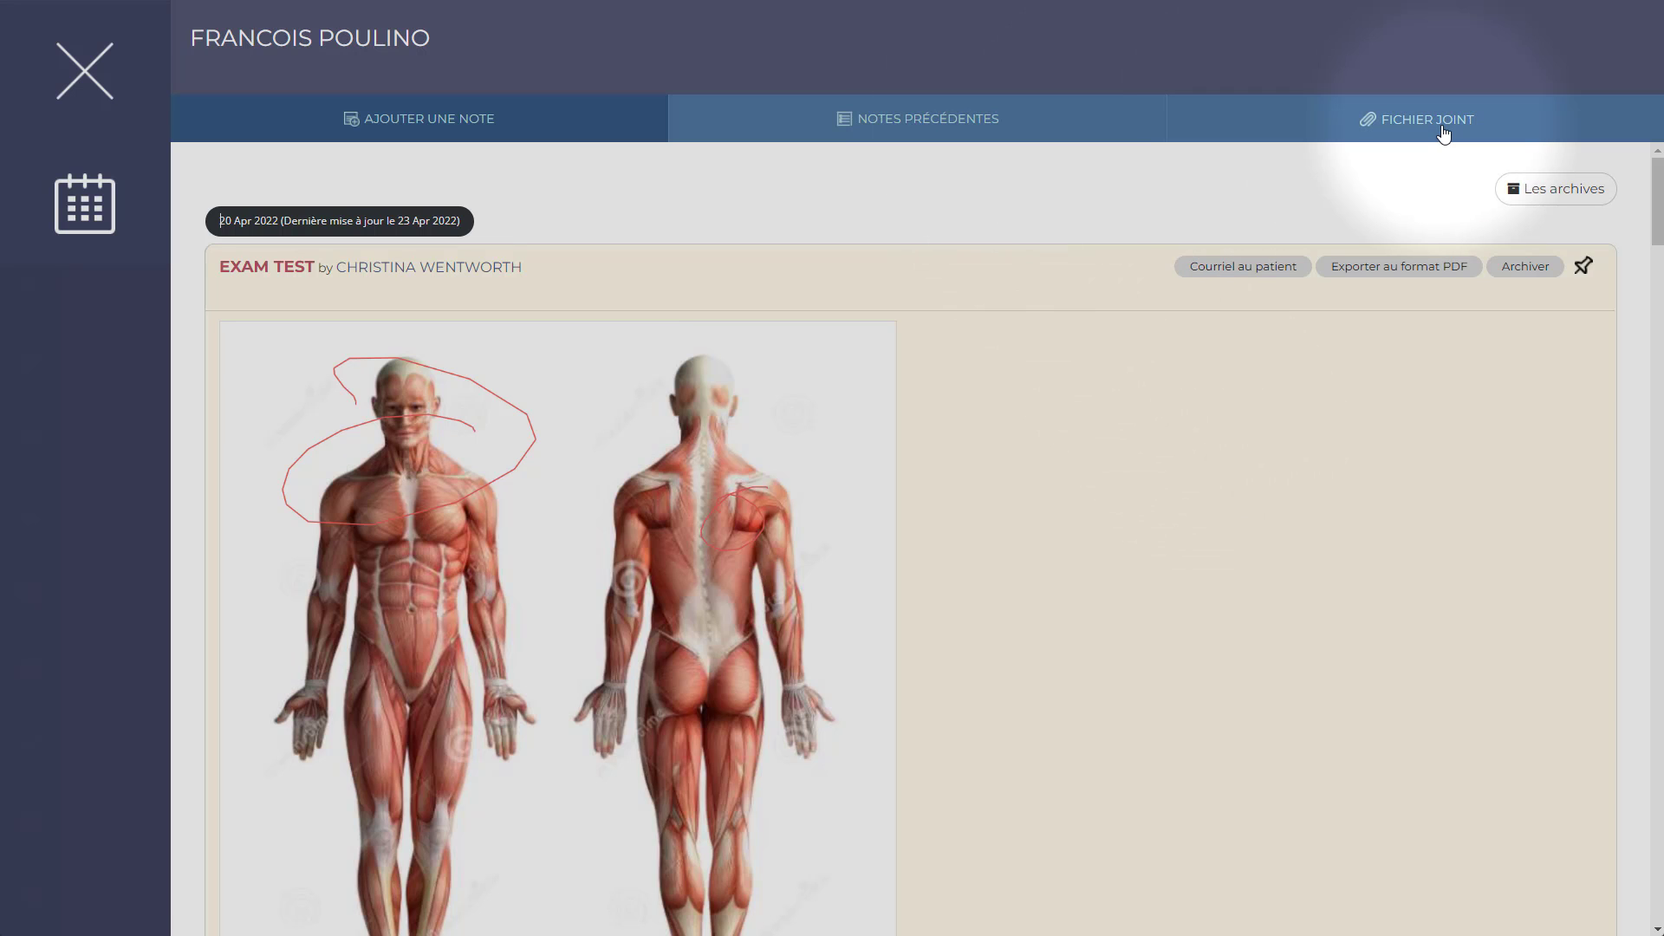
Step: Start adding a new attachment to the patient's file and copy a screenshot of a screen region
left_click(1443, 130)
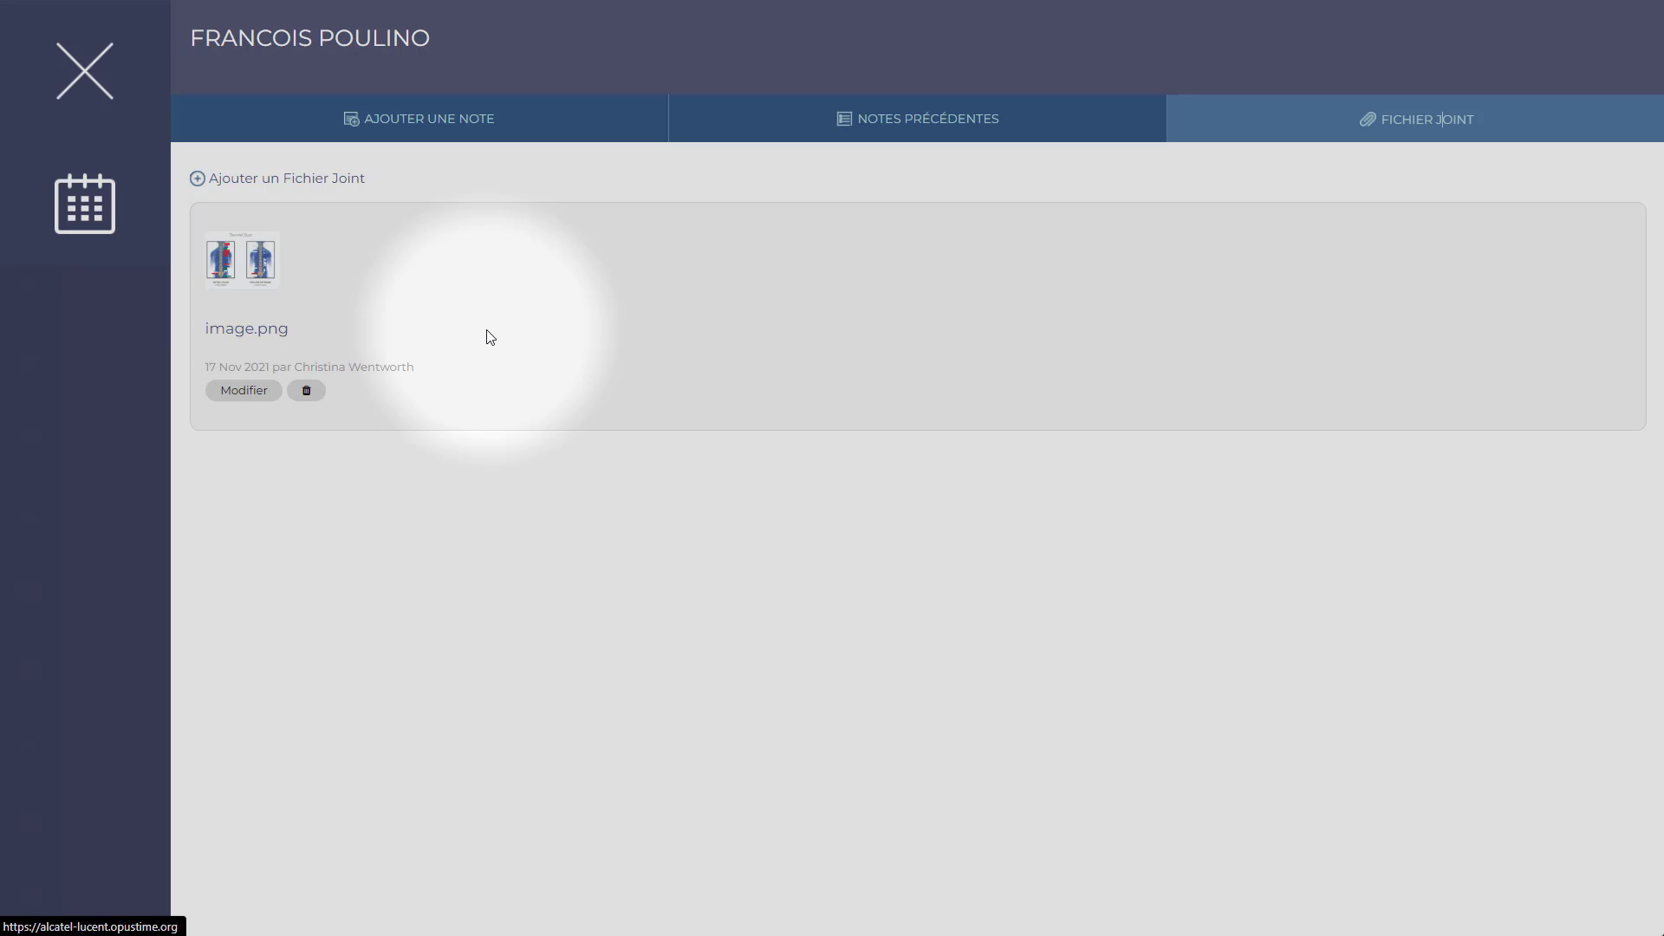
left_click(329, 179)
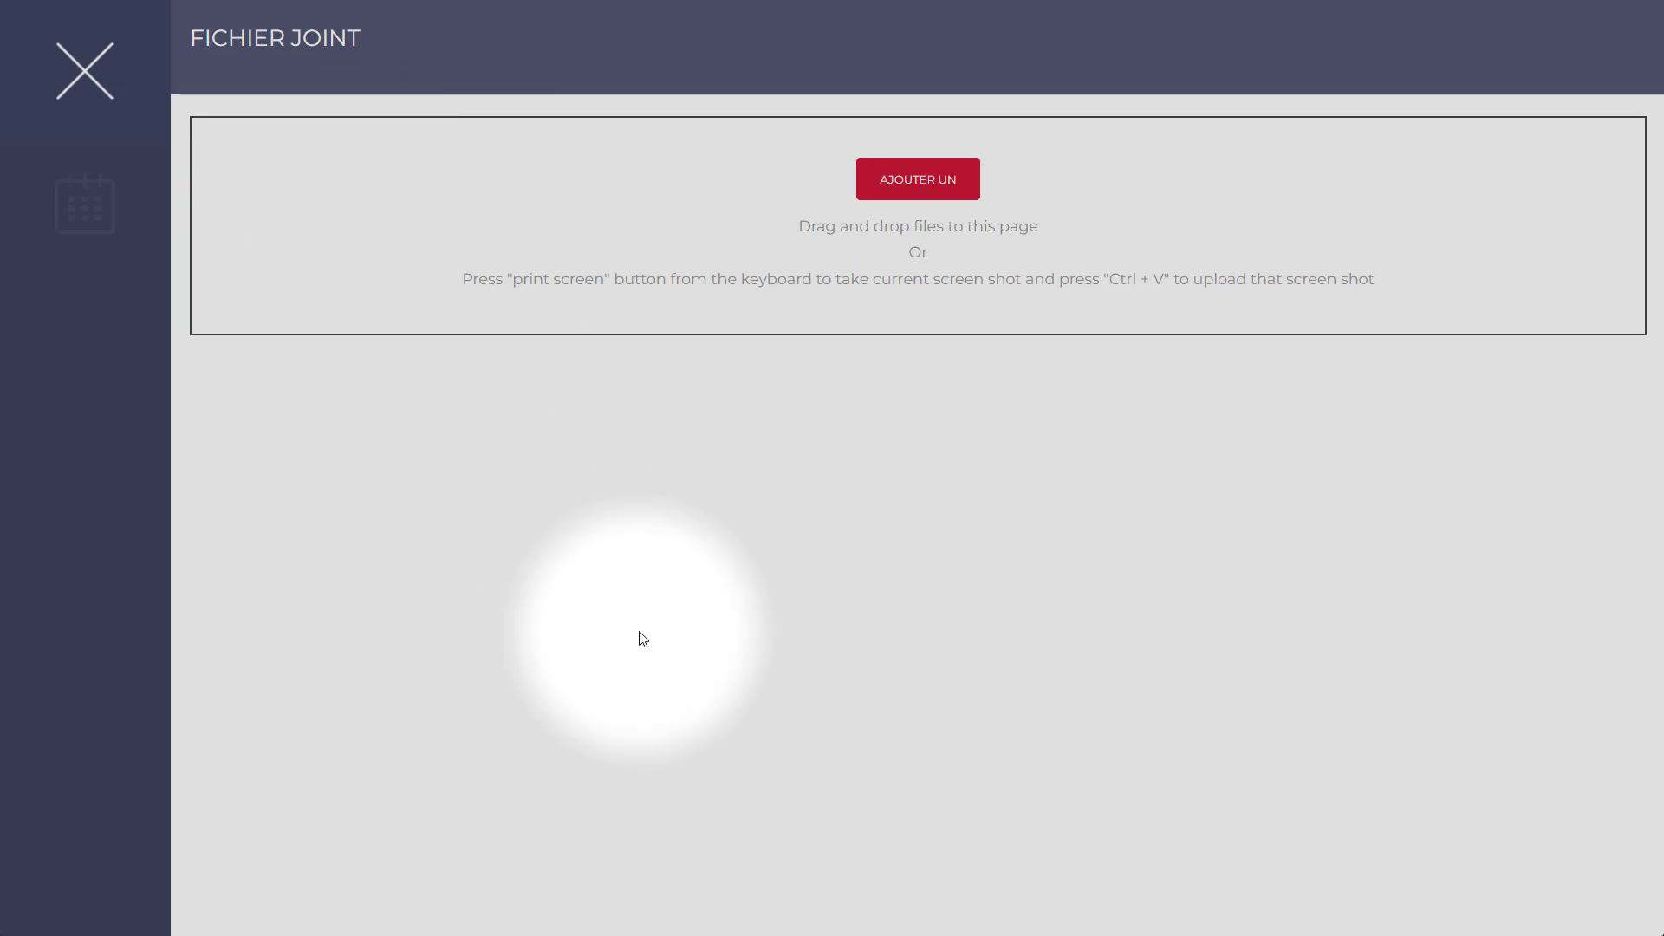
key("Print")
left_click_drag(418, 56, 1203, 564)
left_click(1136, 581)
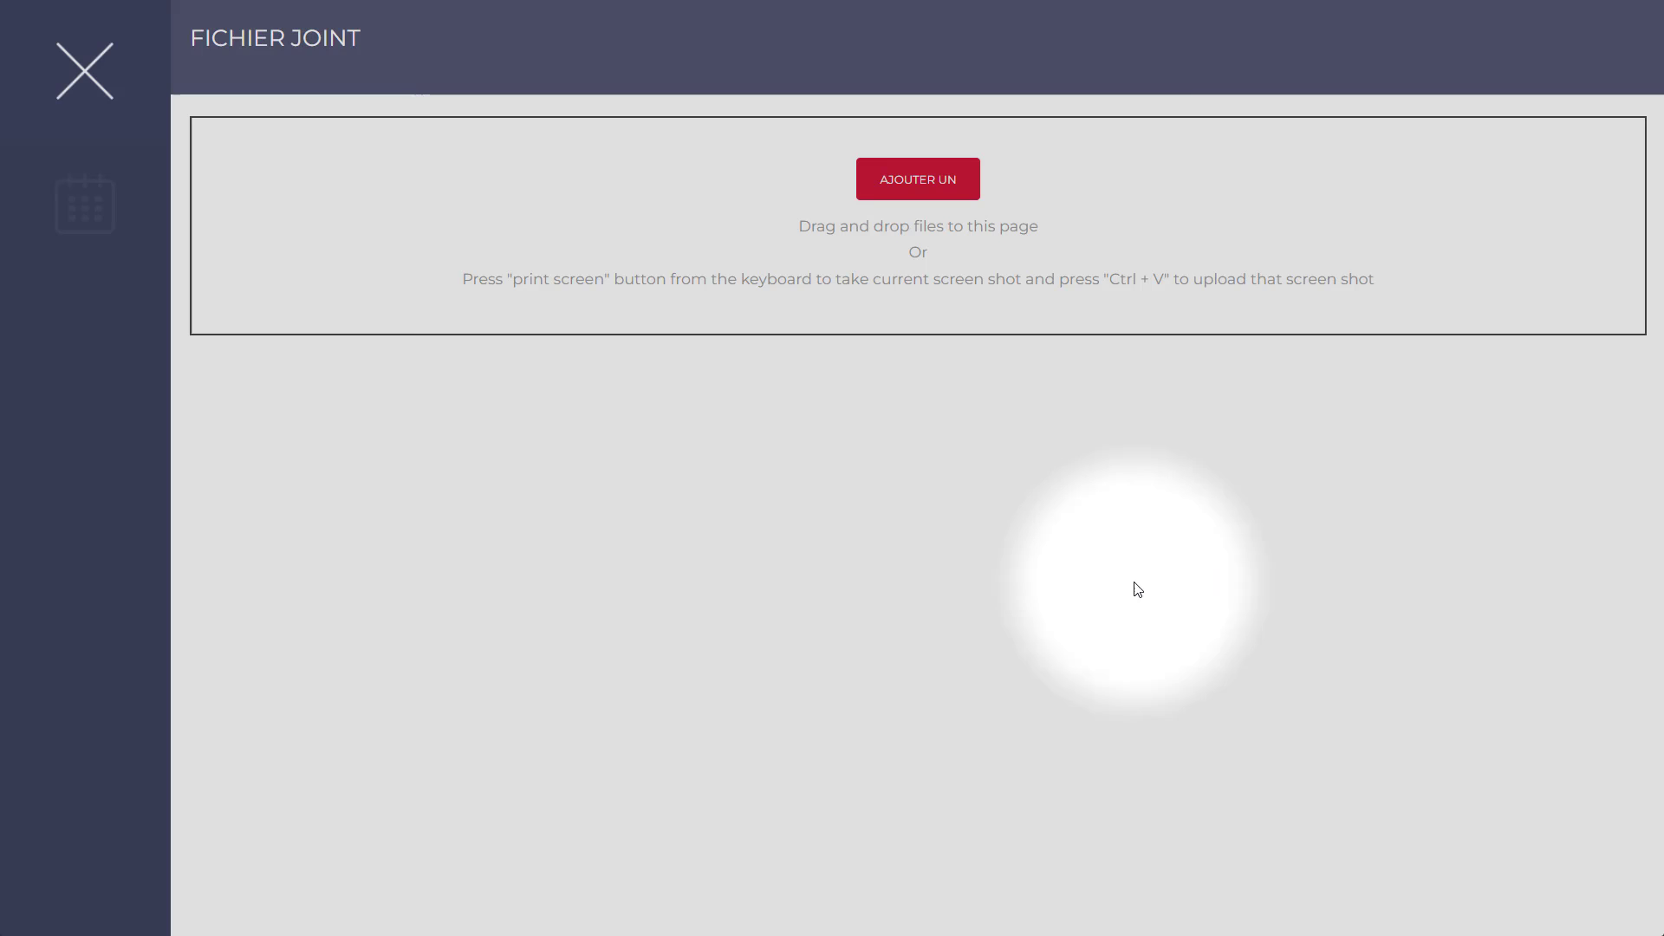
Step: Browse for a file to attach without choosing one, and copy a screenshot of a region of about 867x594 pixels
left_click(913, 190)
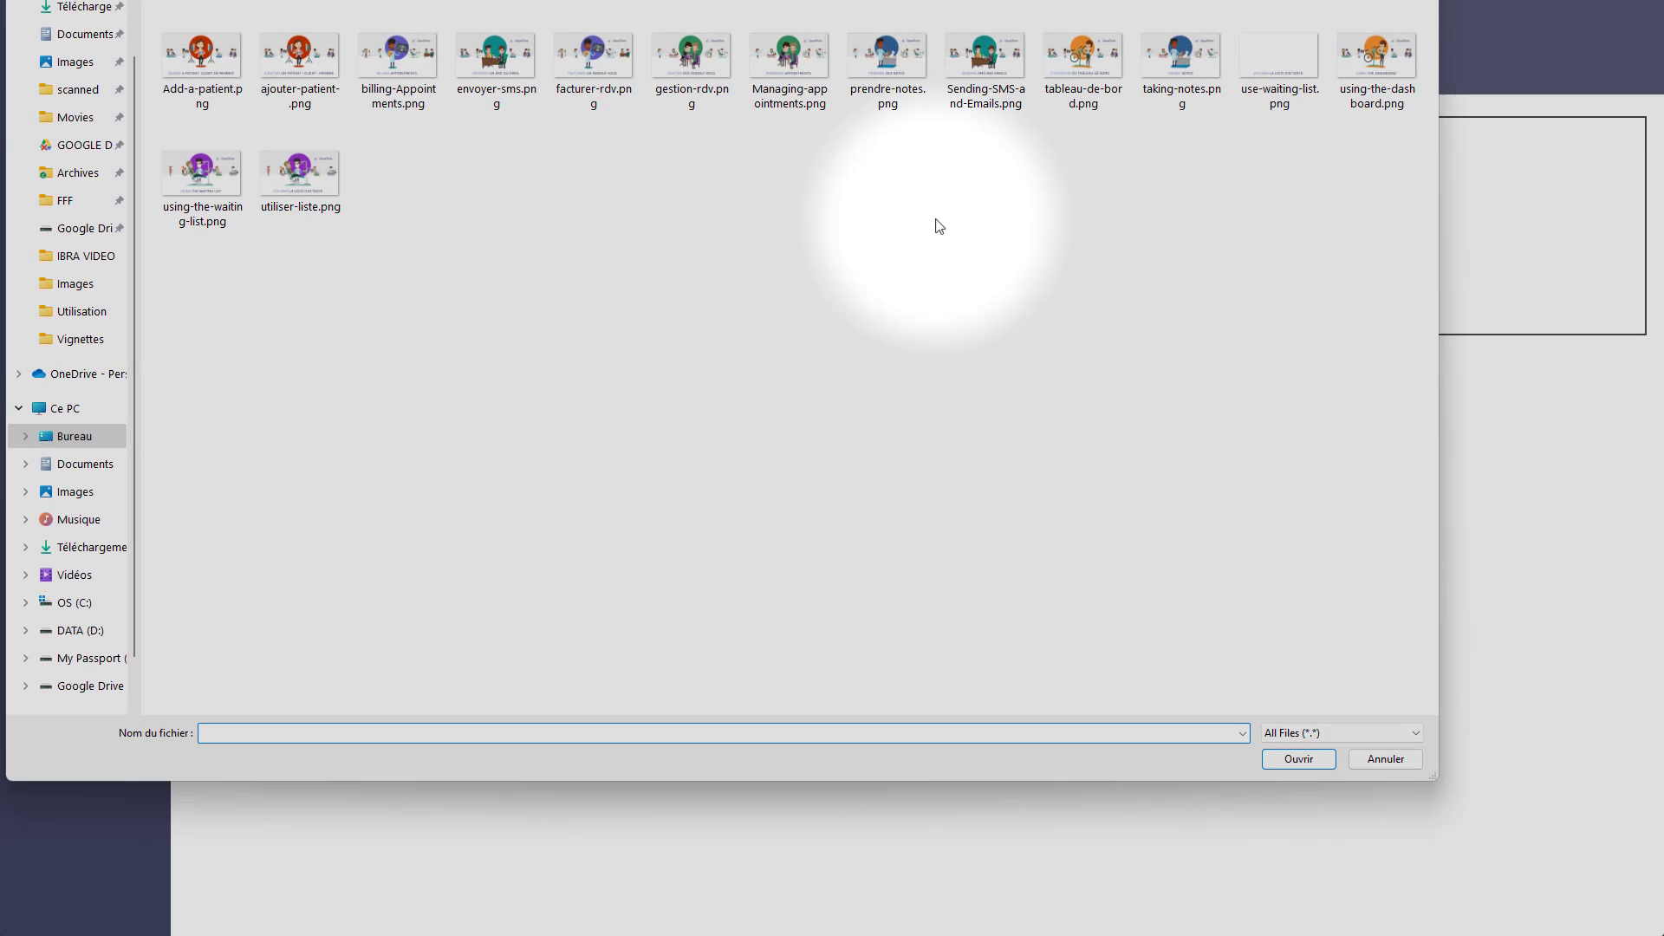
left_click(1383, 759)
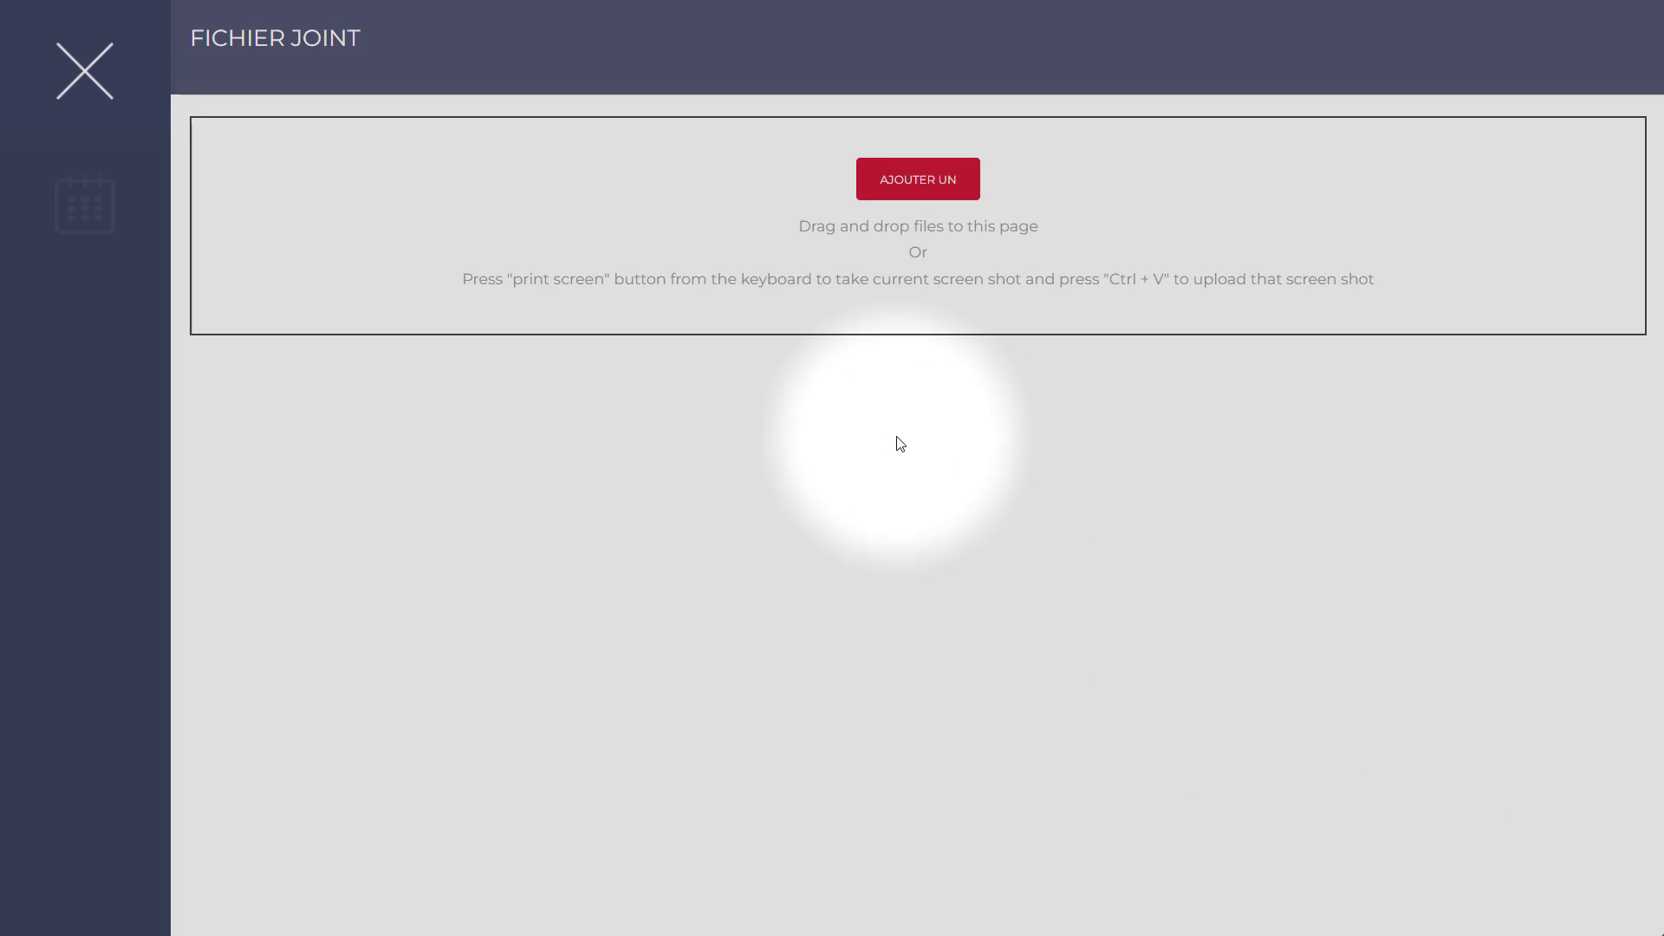
key("Print")
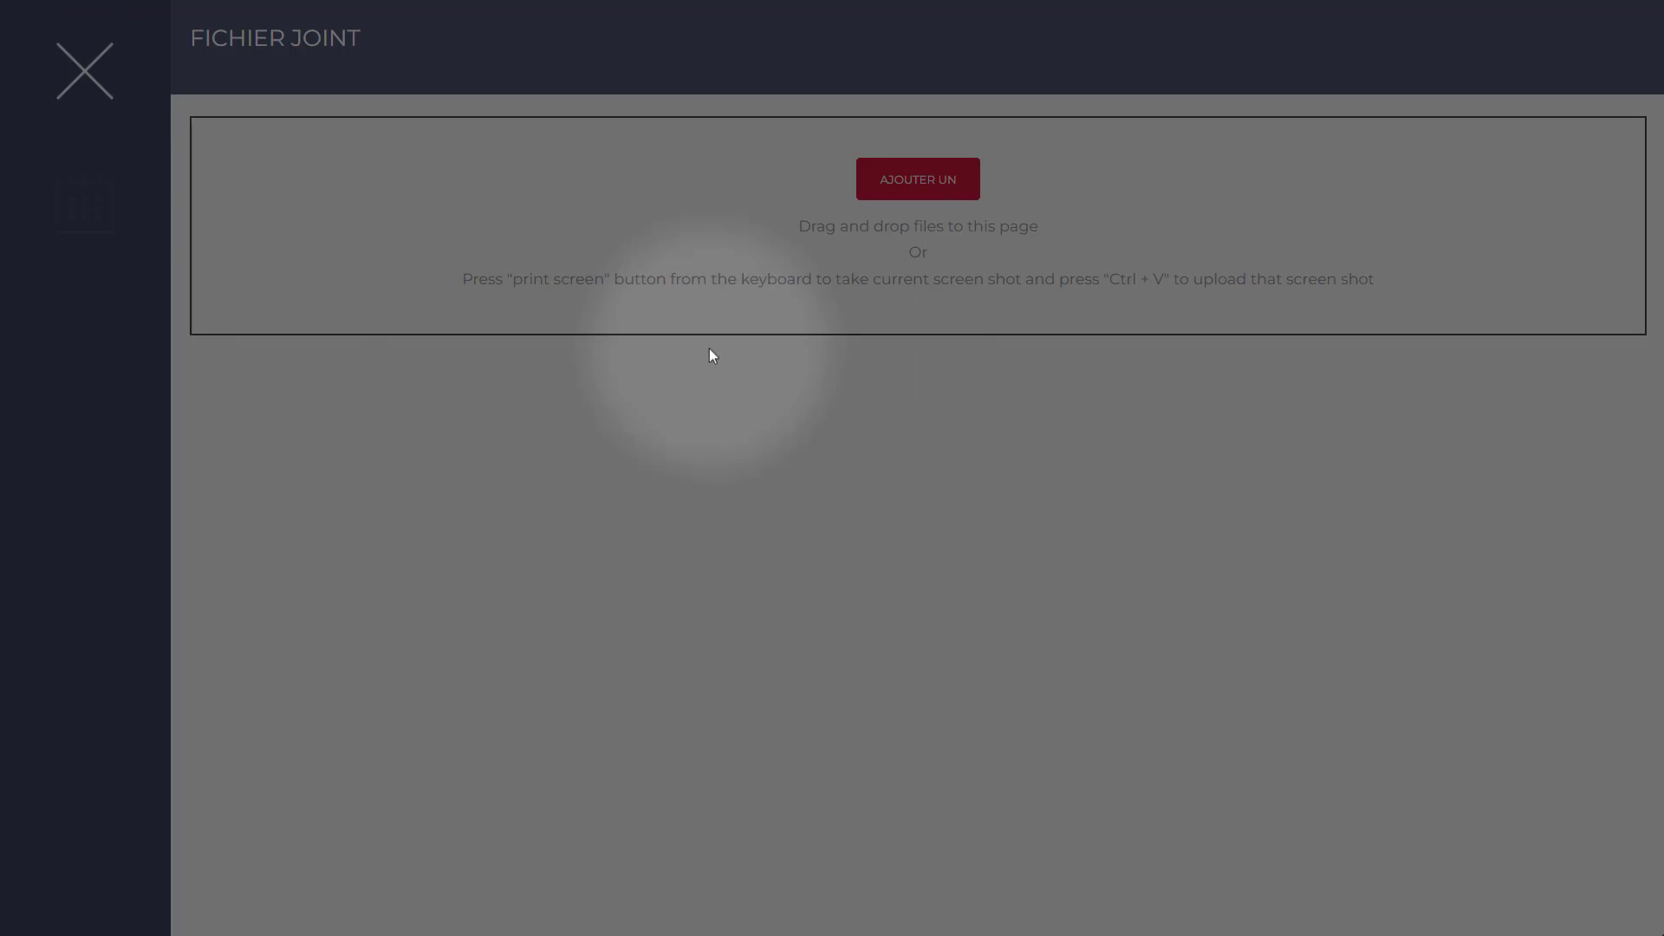
left_click_drag(53, 40, 804, 555)
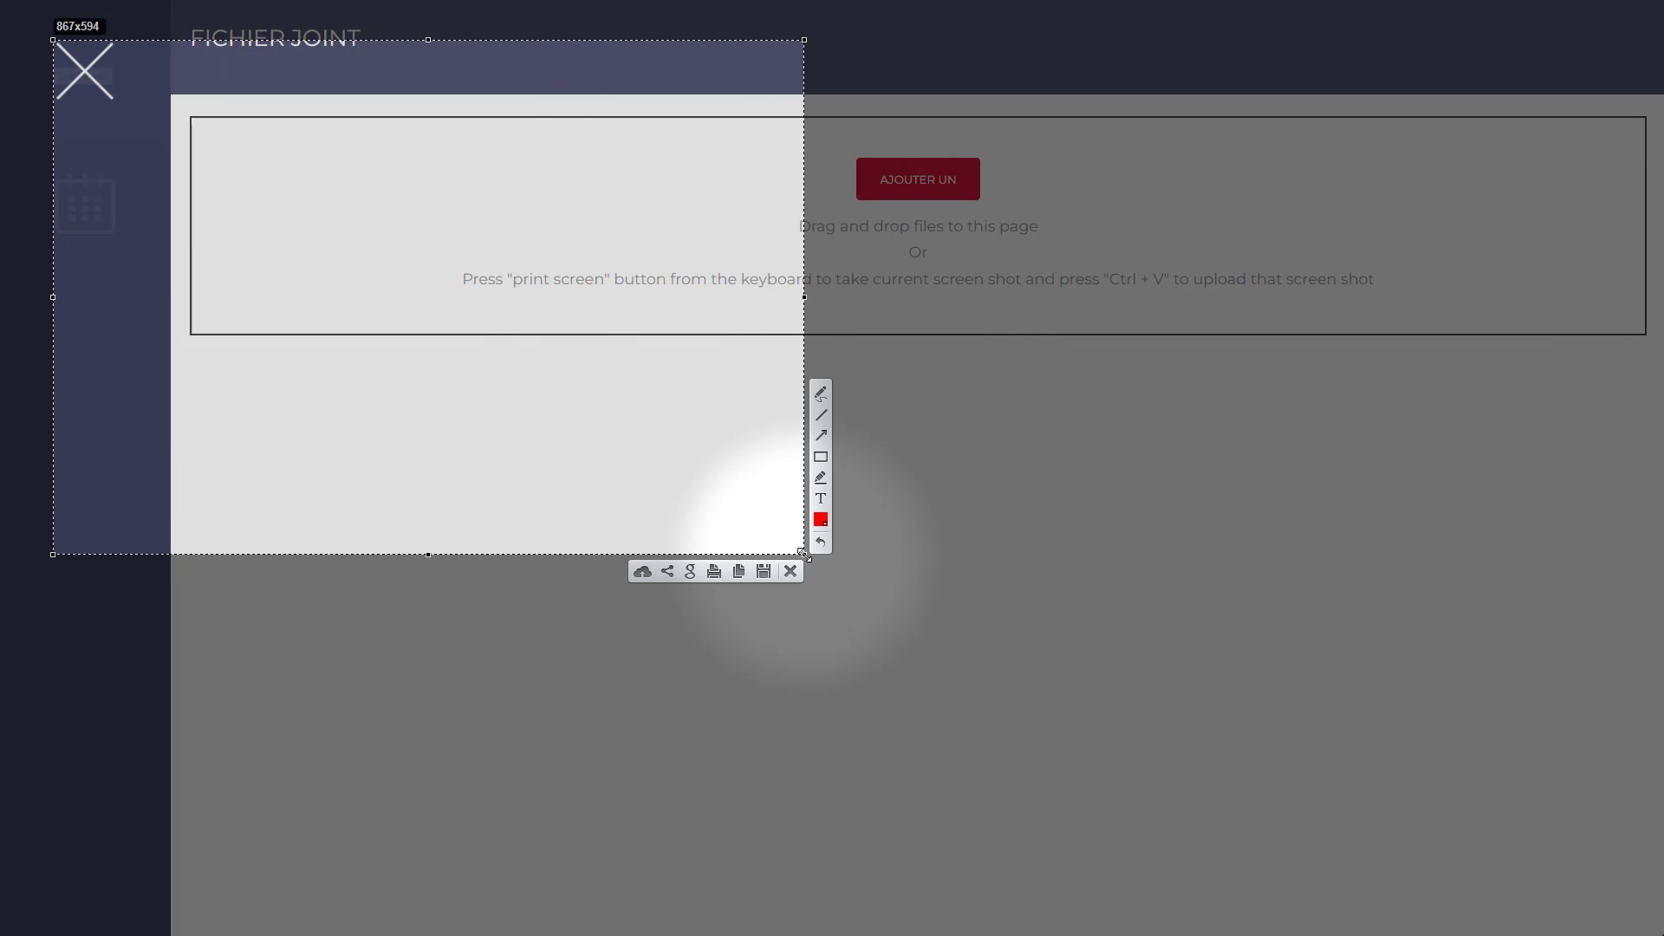
left_click(737, 571)
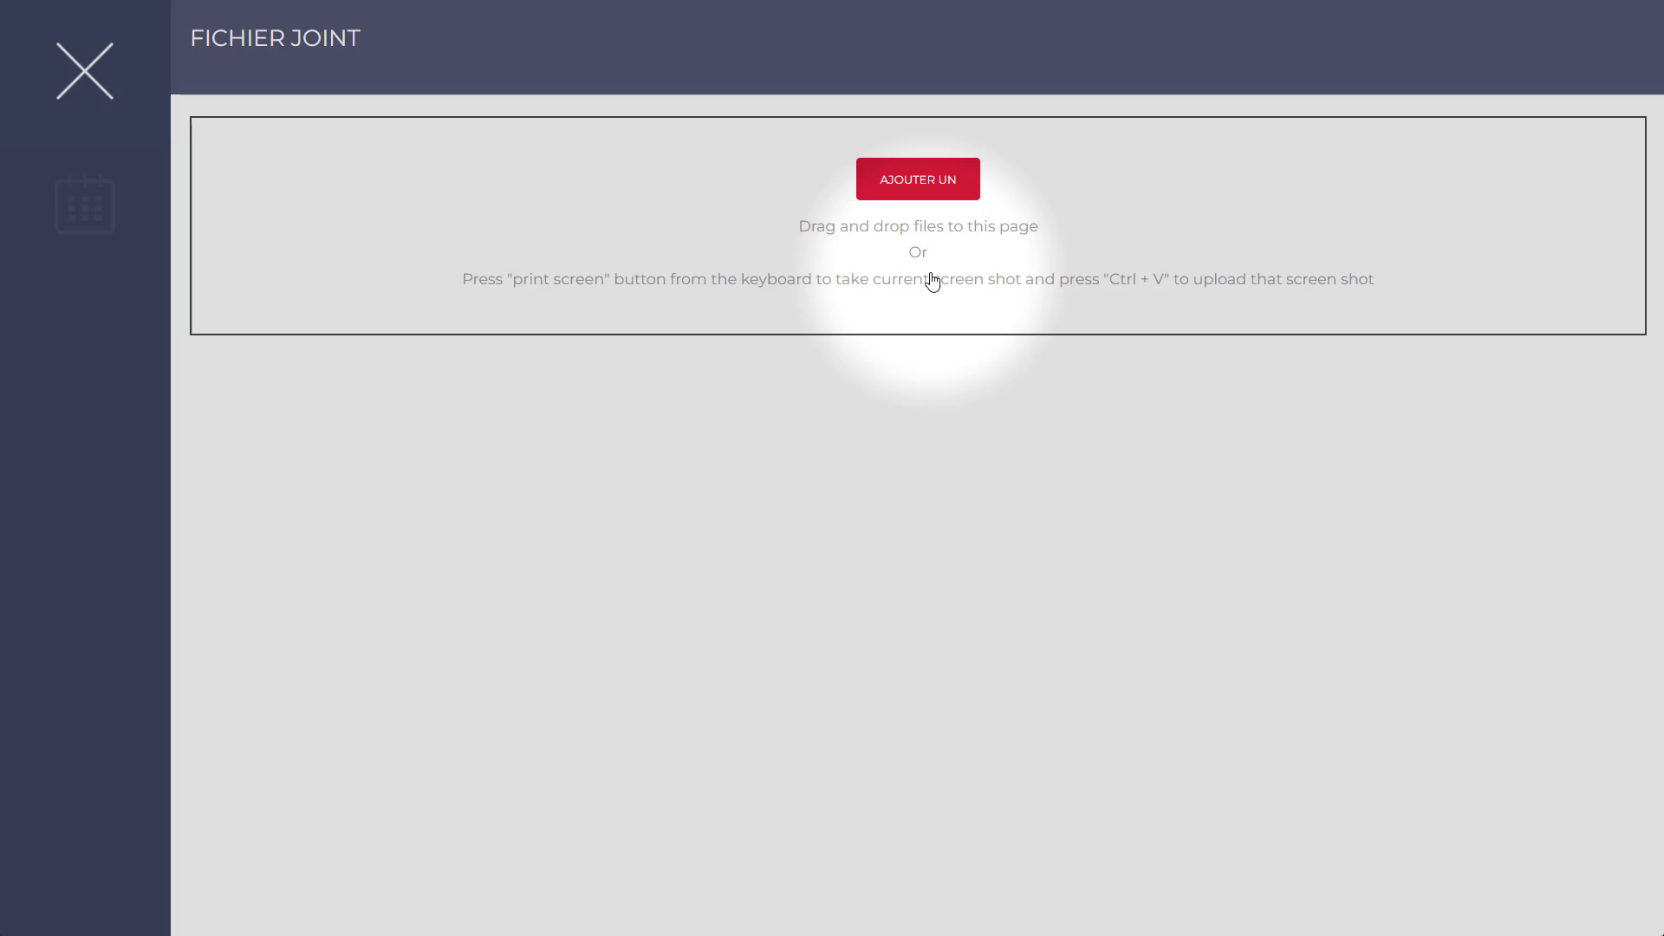
Step: Leave the patient's file for the appointment calendar and collapse the calendar's sidebar
left_click(126, 114)
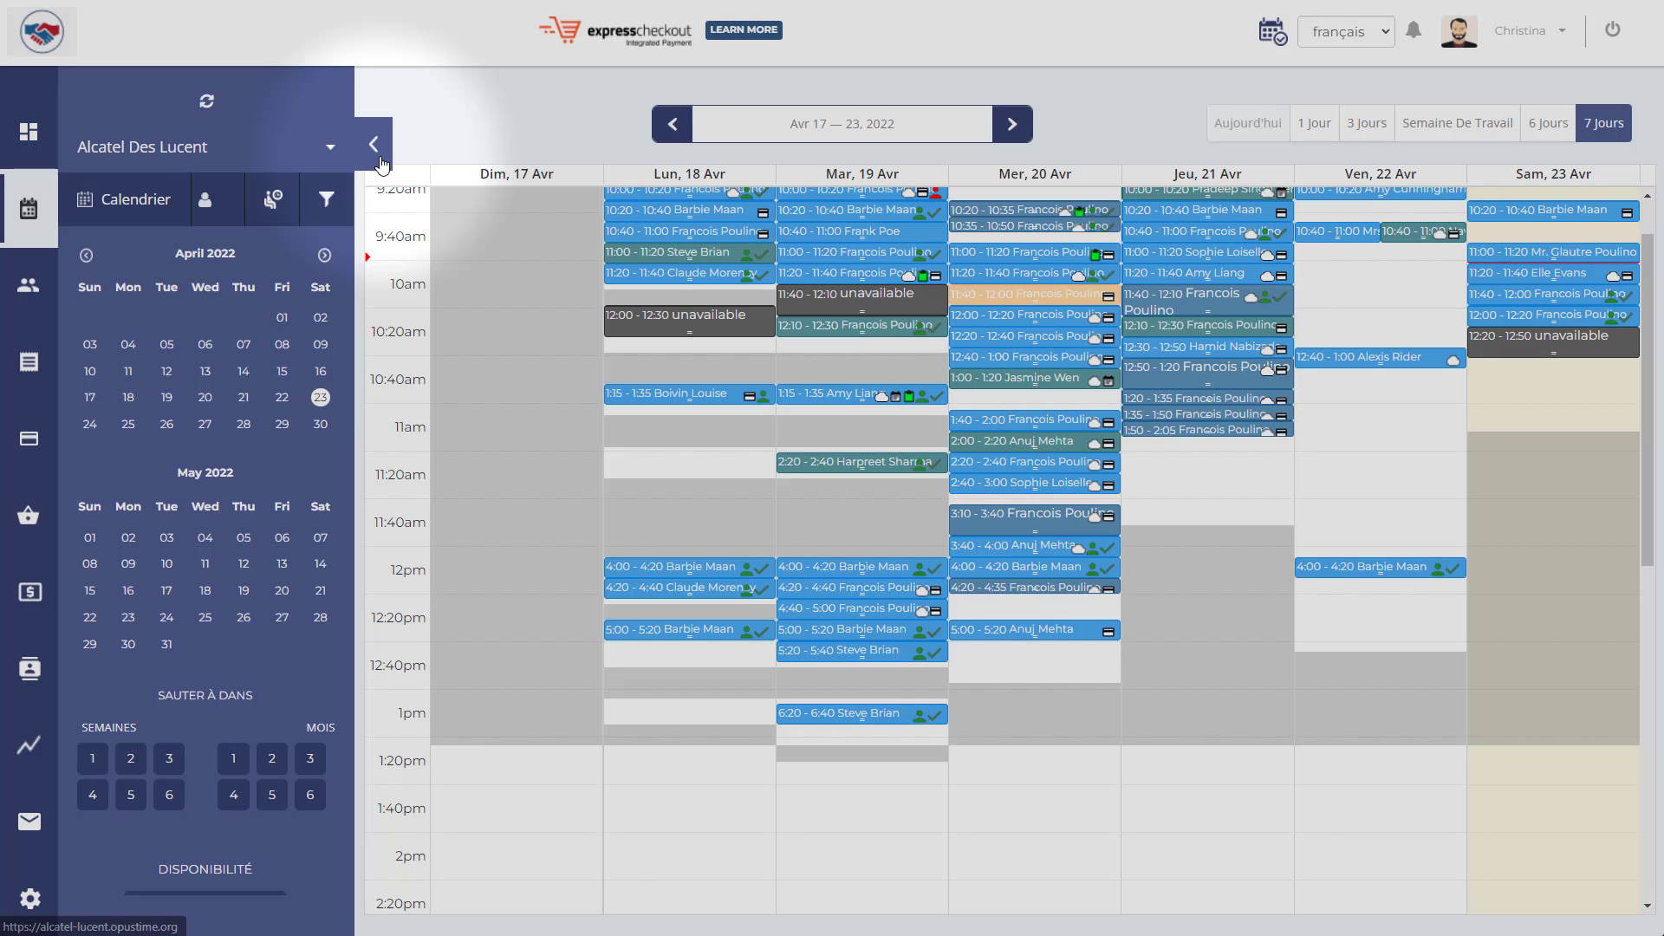
left_click(380, 156)
mouse_move(973, 586)
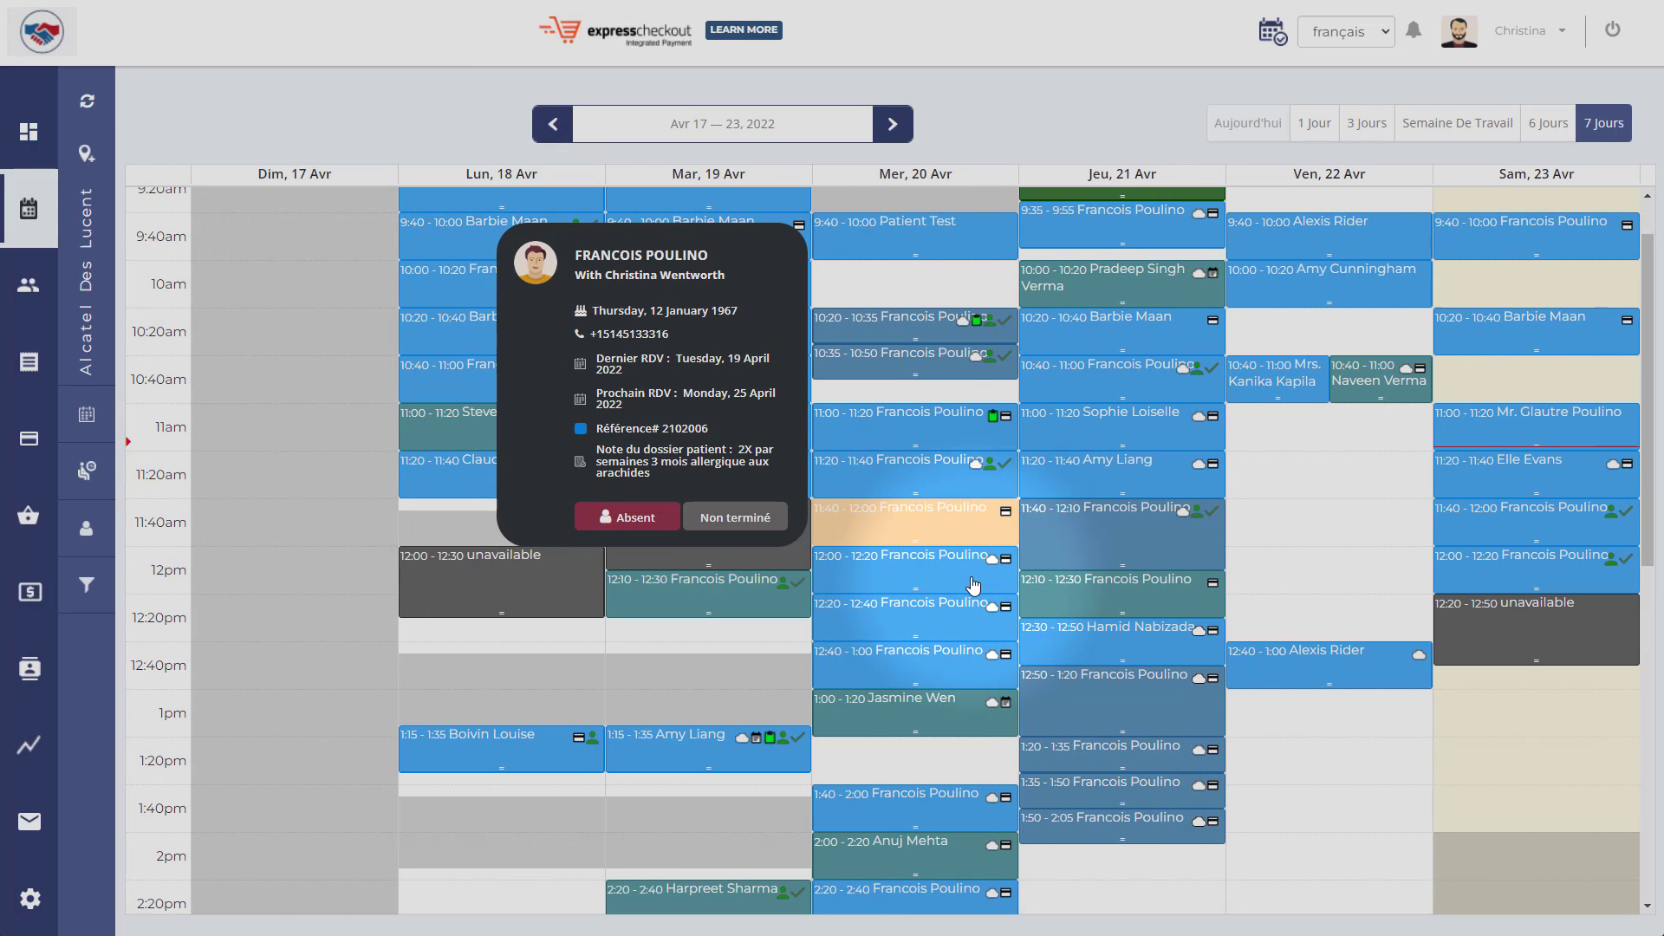